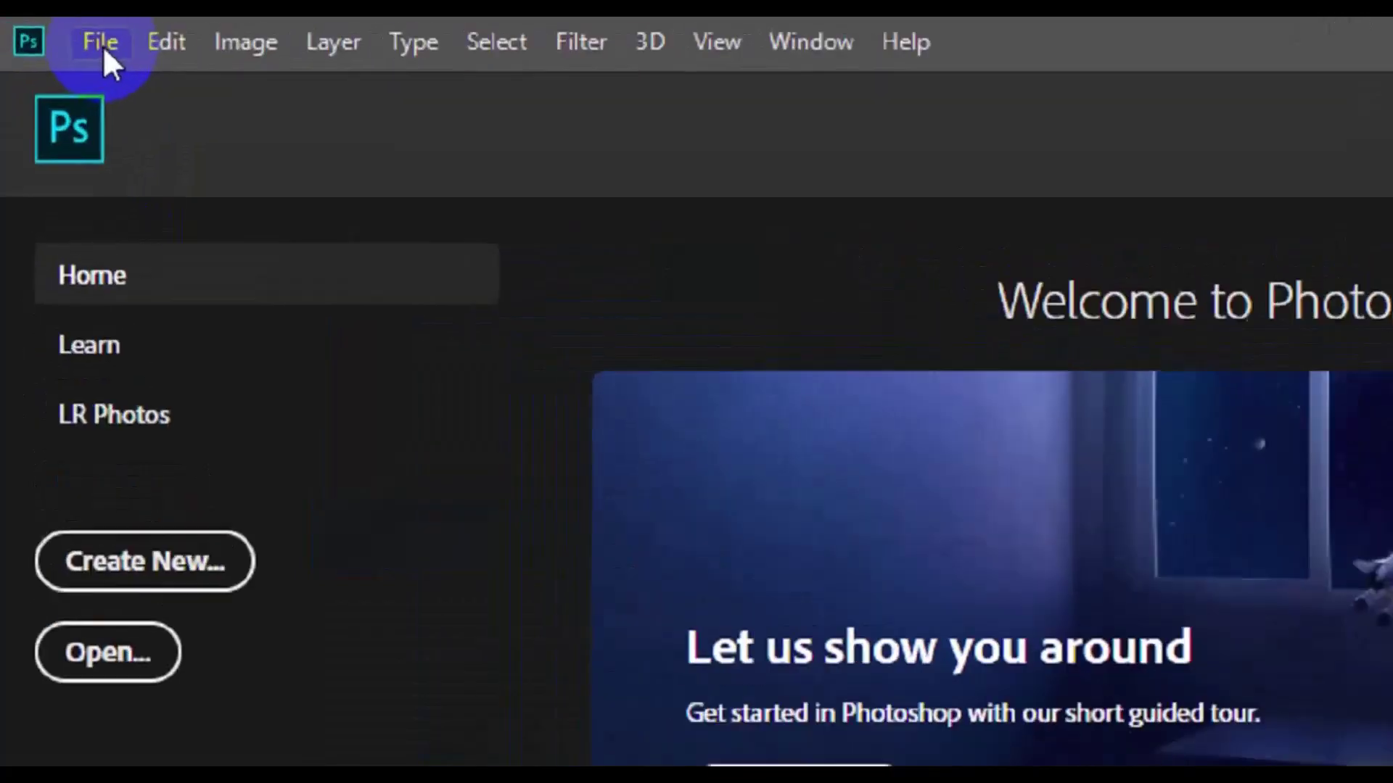
# Step: Create the Modern Business card preset document: 3.25 × 1.75 in, 300 ppi, CMYK, white background
pyautogui.click(110, 48)
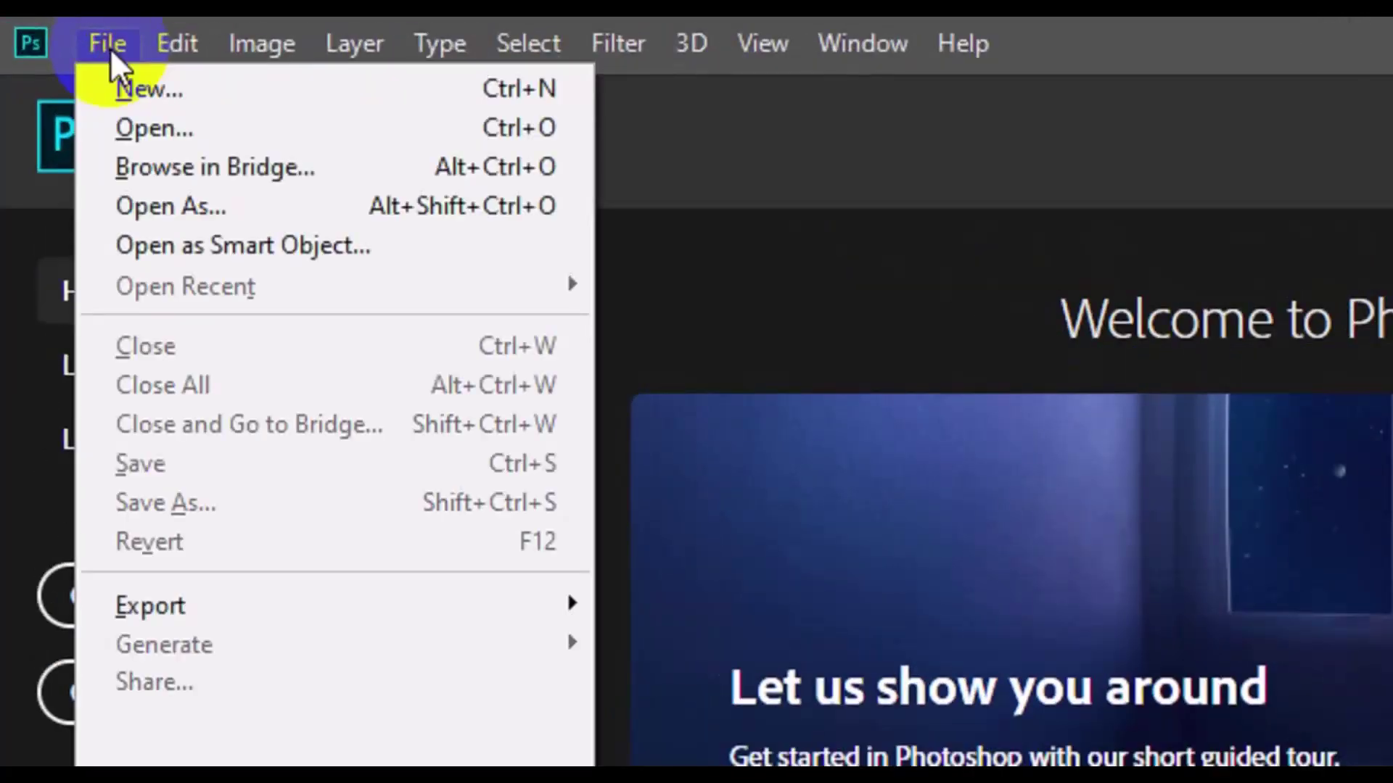
pyautogui.click(169, 97)
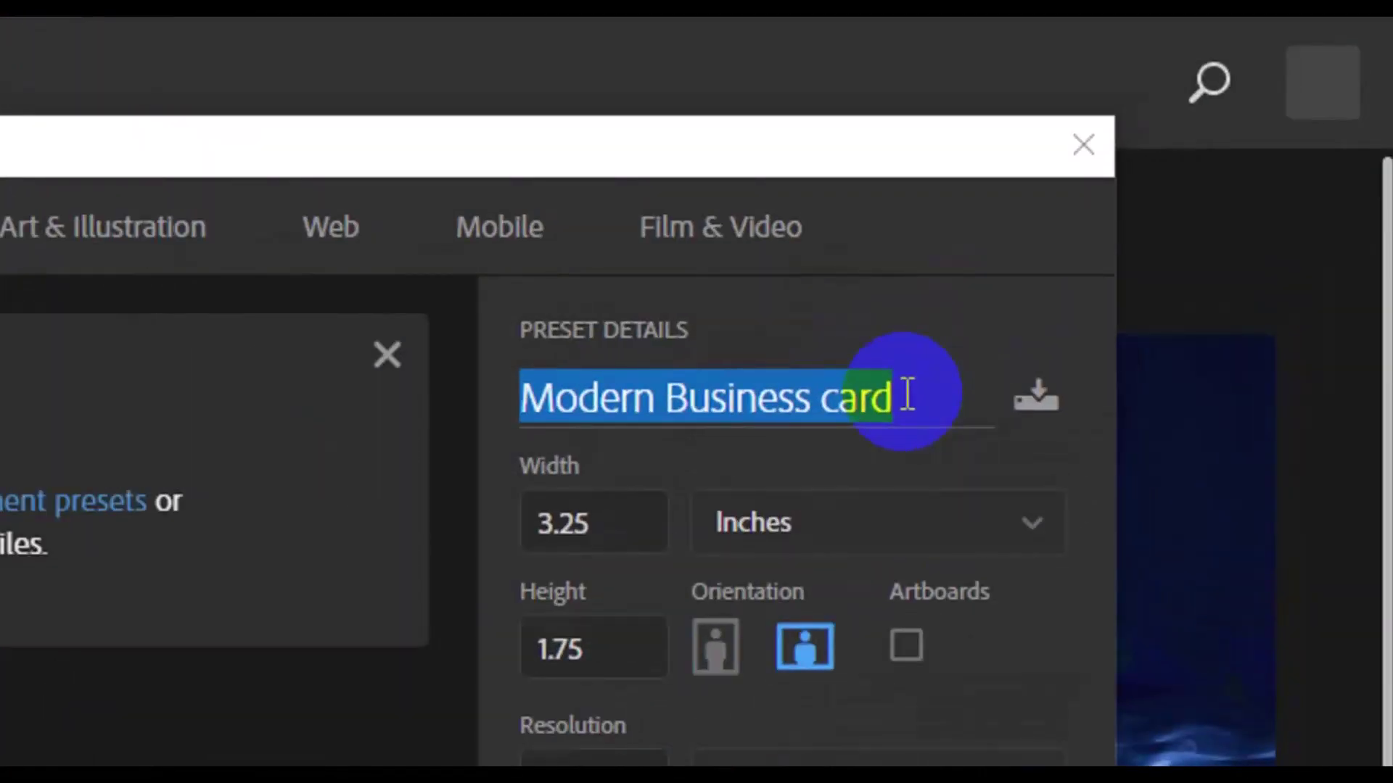
pyautogui.click(607, 540)
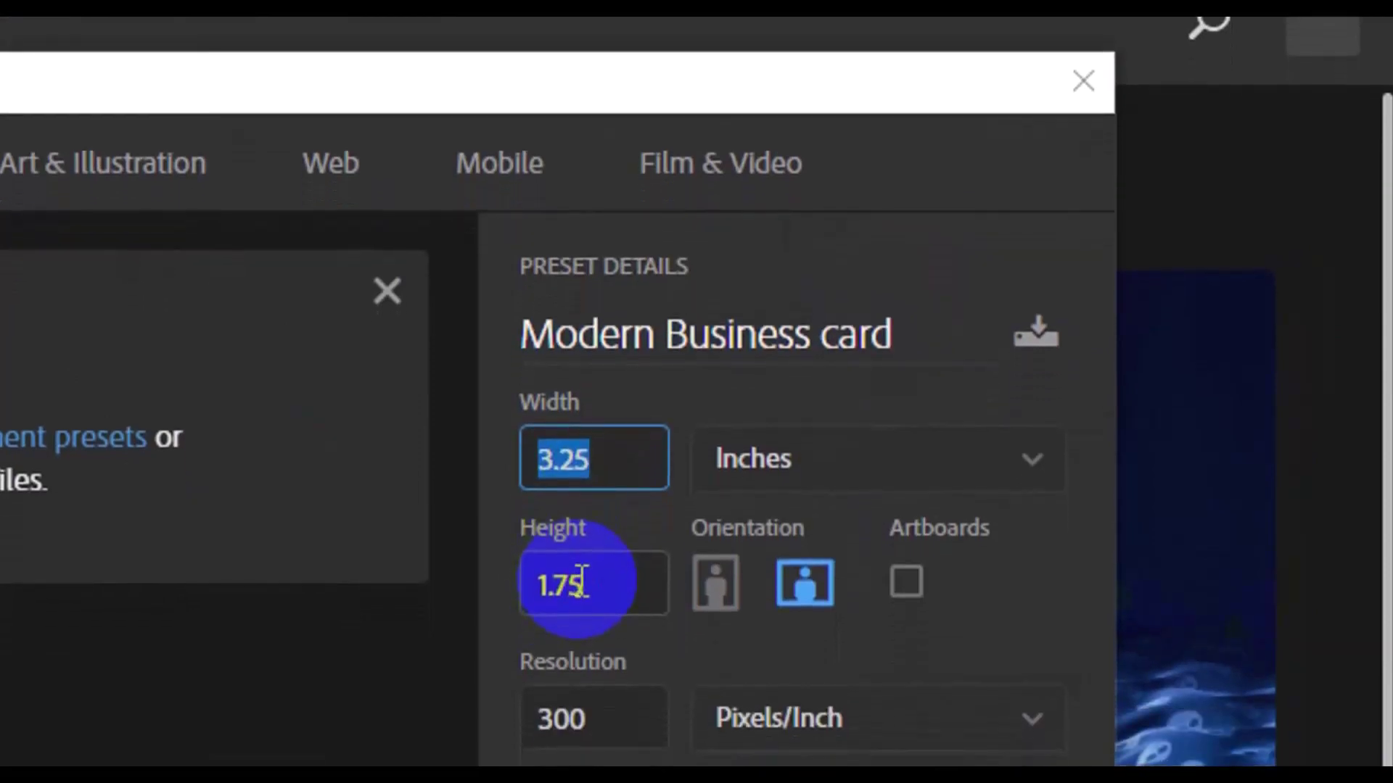
pyautogui.click(582, 584)
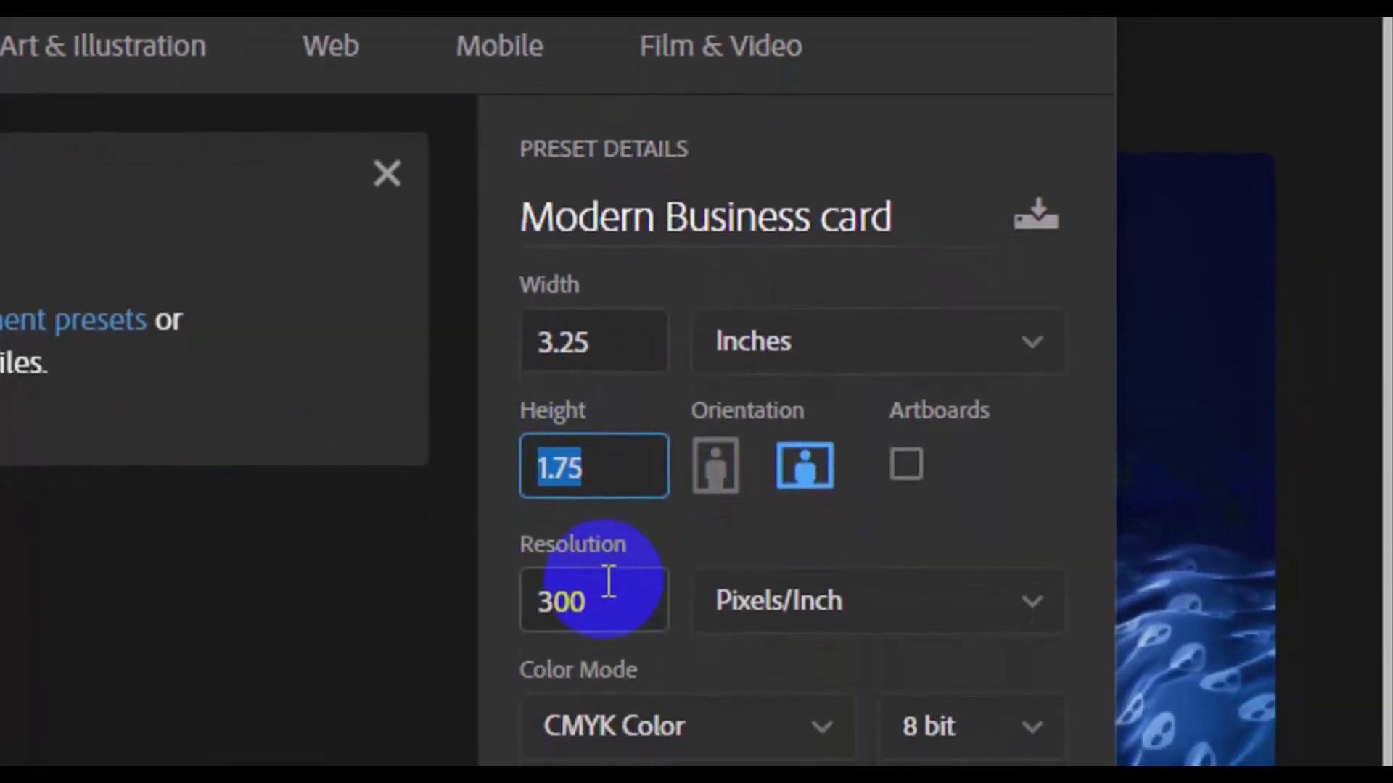
pyautogui.click(608, 599)
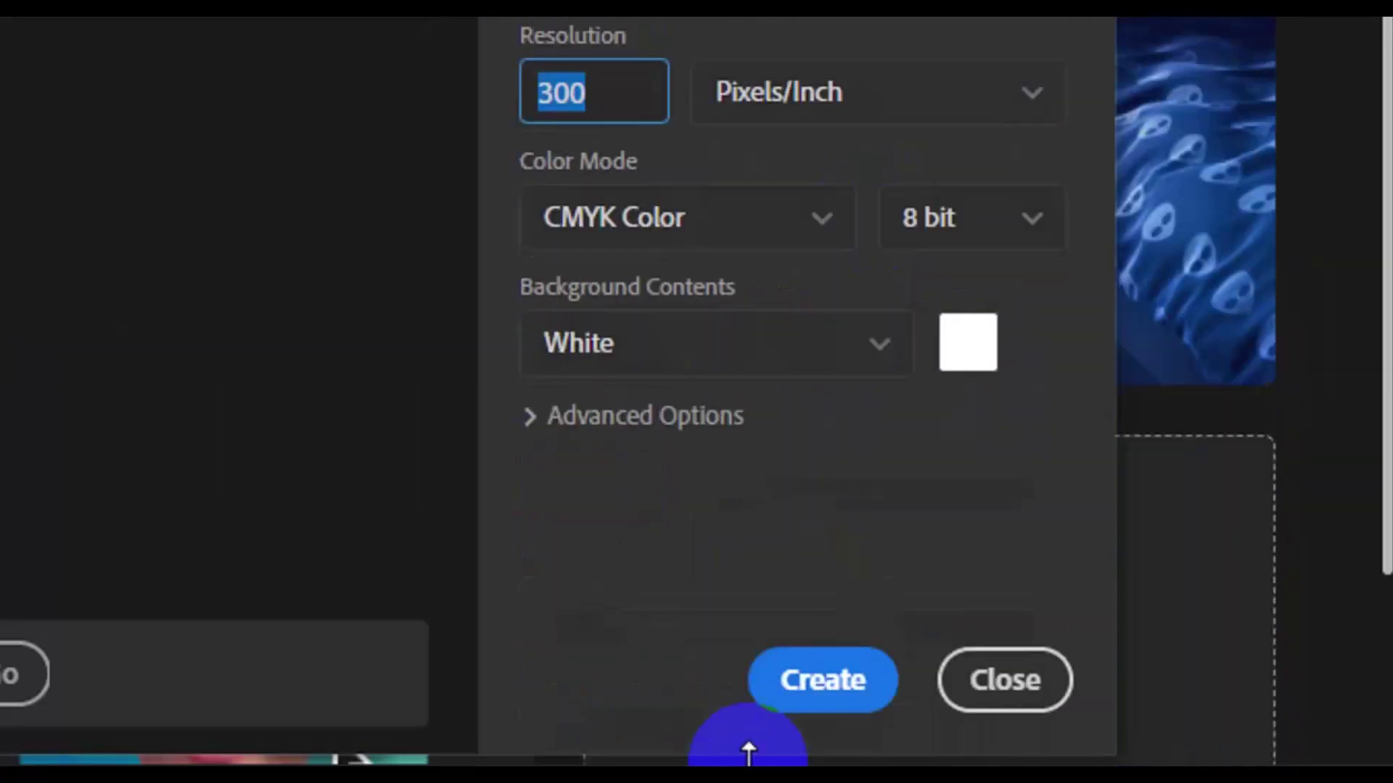
pyautogui.click(826, 680)
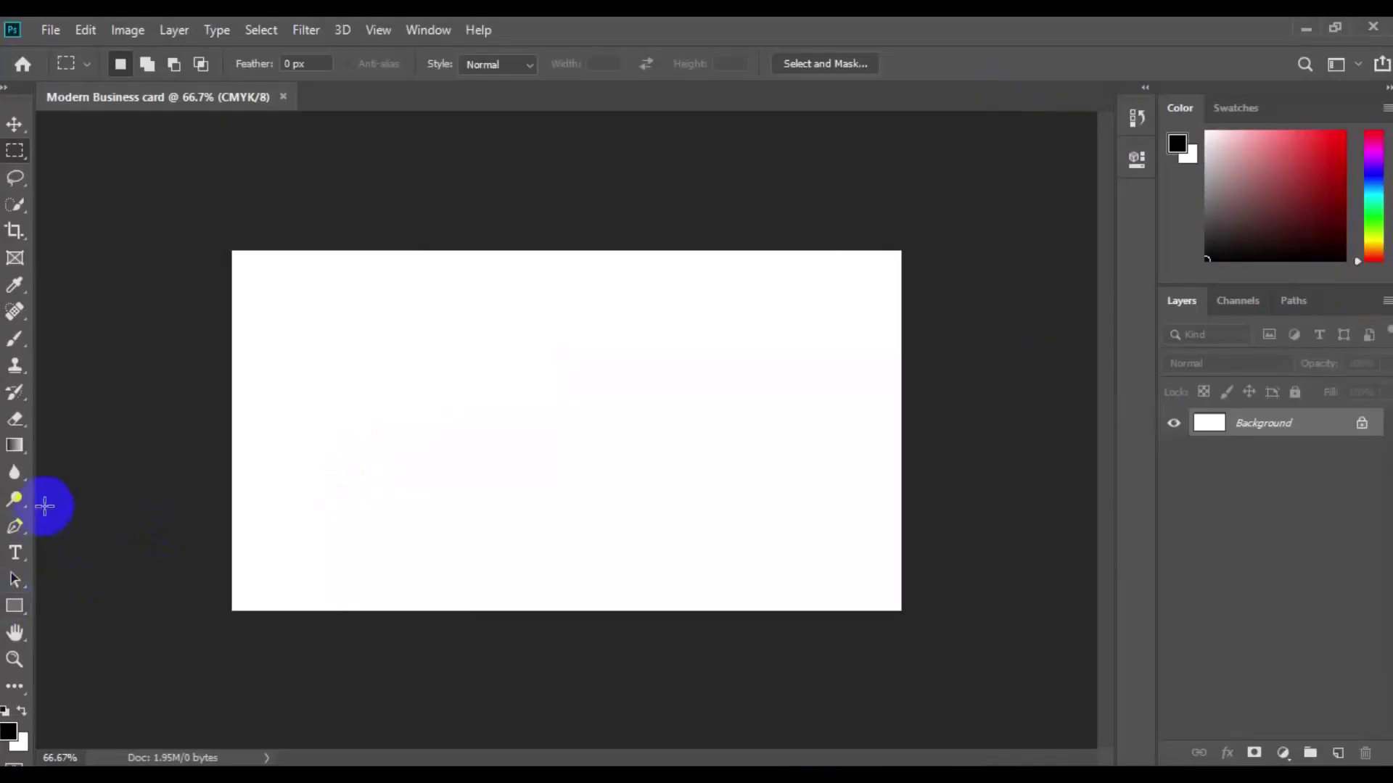
# Step: Switch to the Move tool and turn on the rulers
pyautogui.press('v')
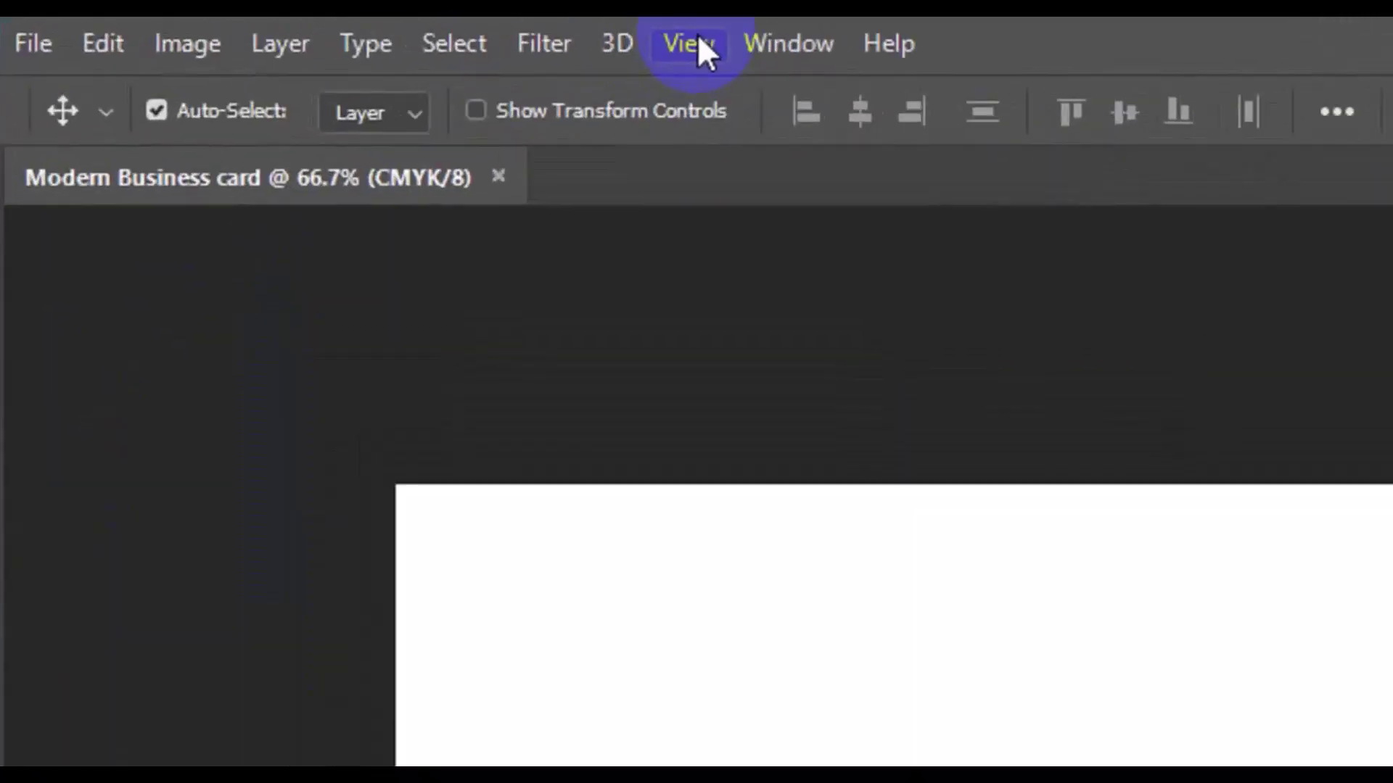
pyautogui.click(697, 42)
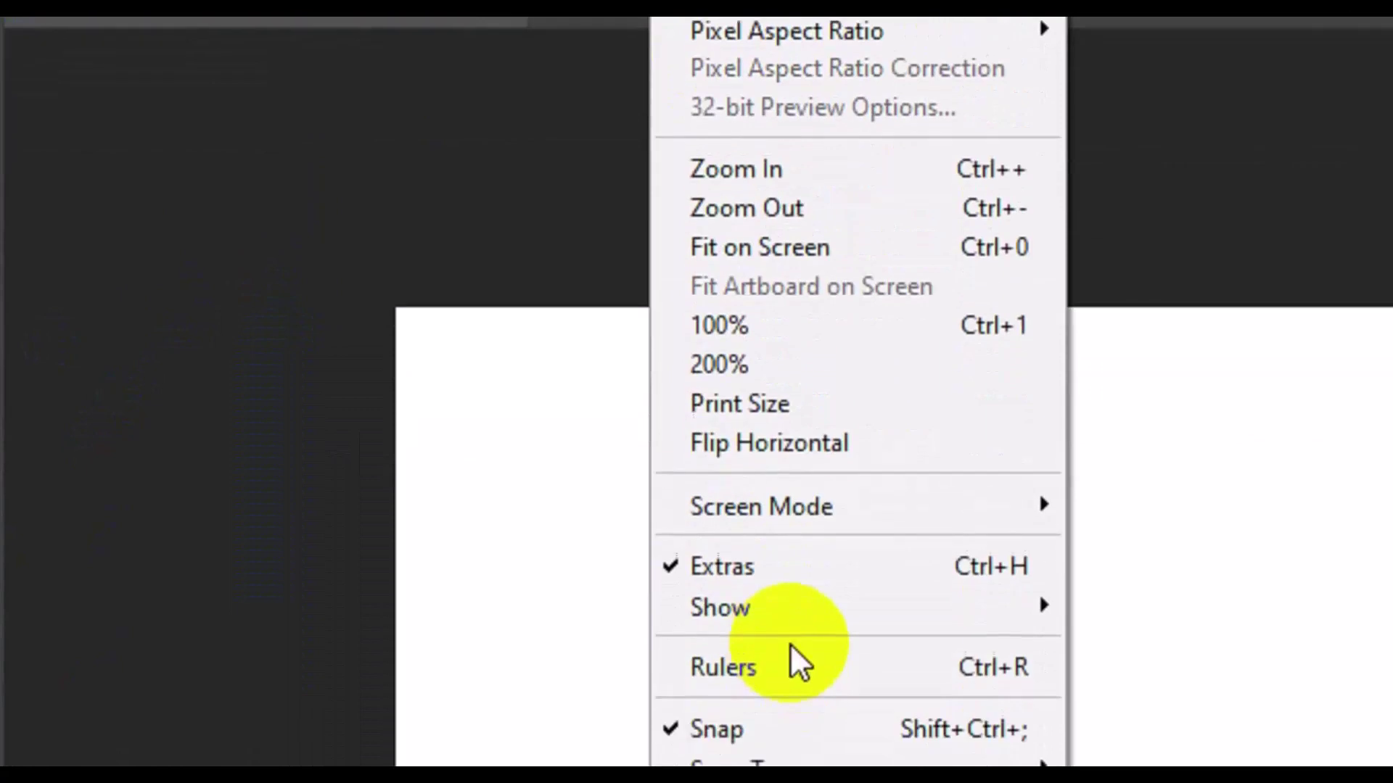
pyautogui.click(823, 667)
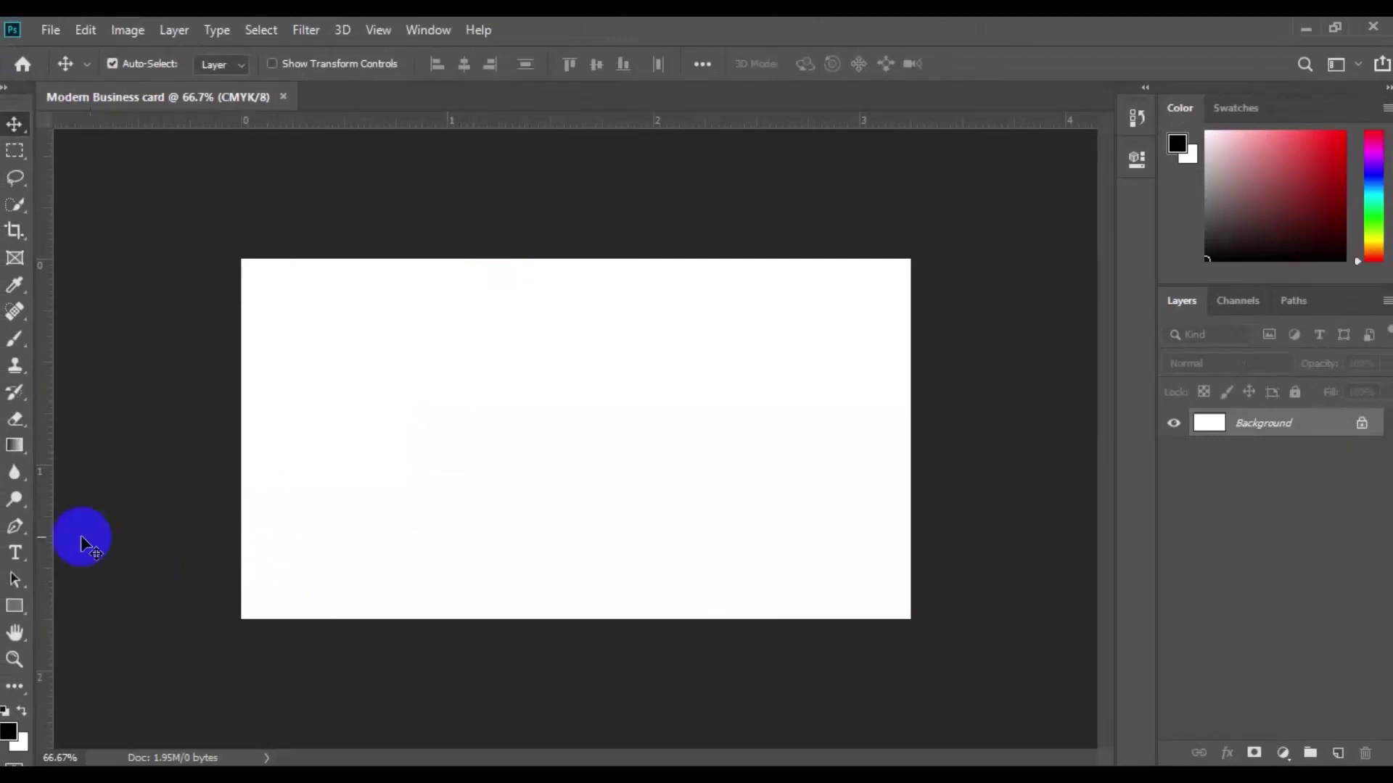
# Step: Place guides on the card's left, top, right (3.250 in) and bottom edges
pyautogui.moveTo(50, 538); pyautogui.dragTo(242, 544)
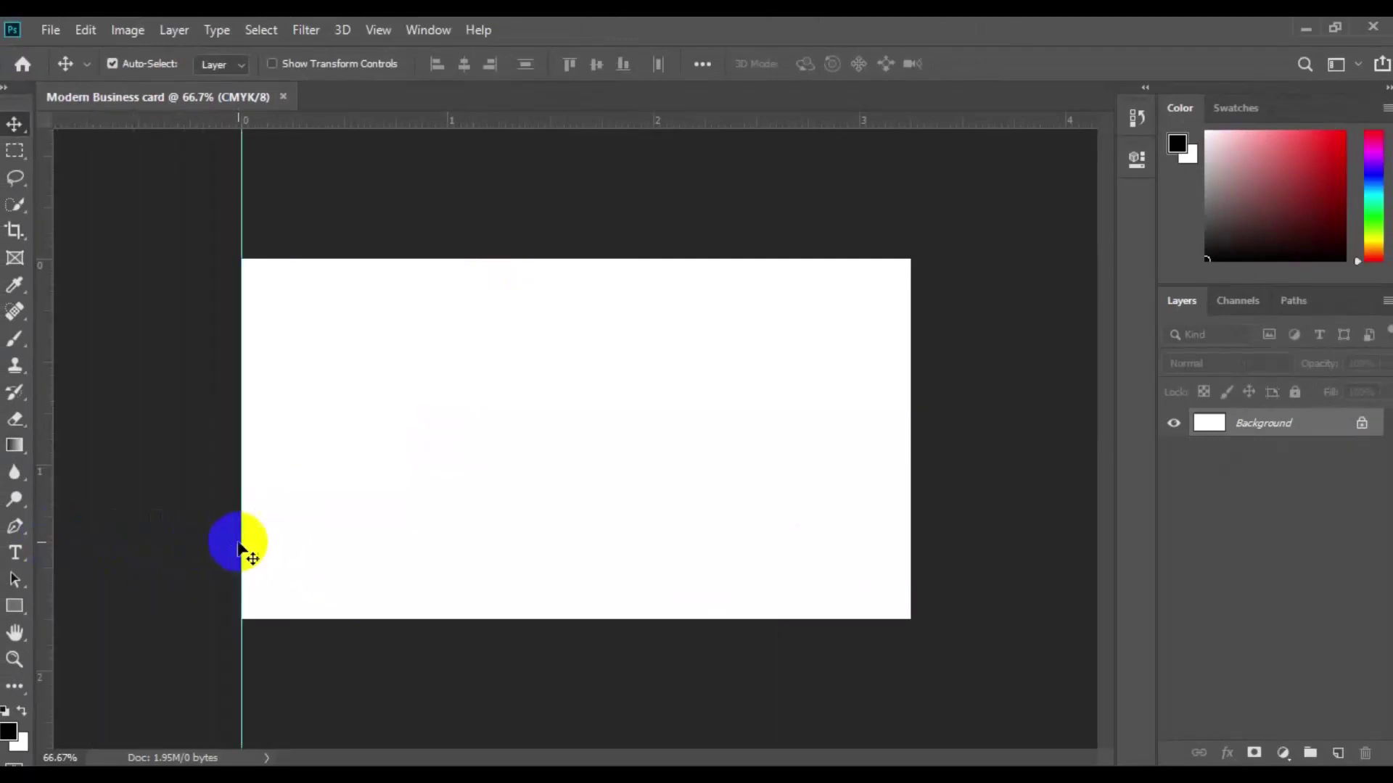
pyautogui.moveTo(540, 122); pyautogui.dragTo(541, 259)
pyautogui.moveTo(50, 481); pyautogui.dragTo(911, 459)
pyautogui.rightClick(698, 122)
pyautogui.click(613, 208)
pyautogui.moveTo(556, 122); pyautogui.dragTo(556, 620)
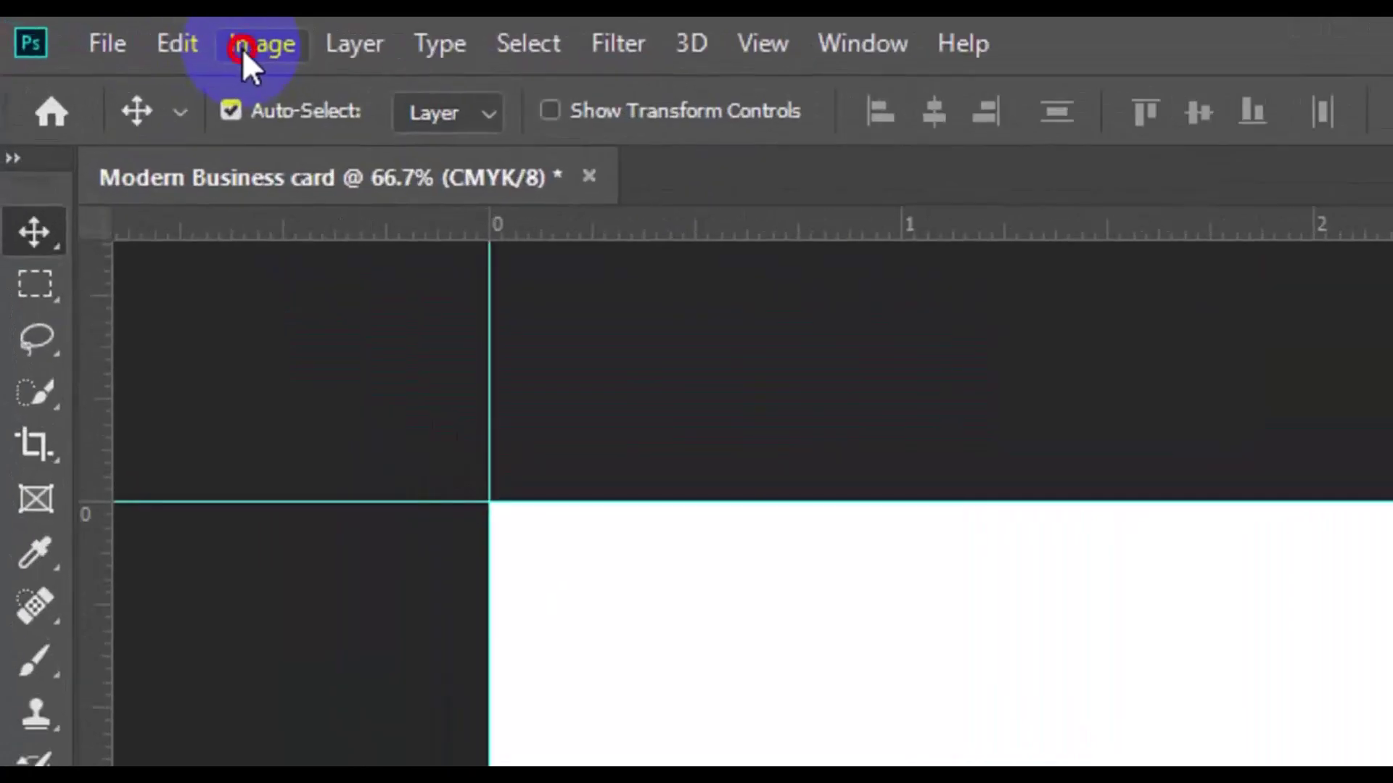
# Step: Enlarge the canvas by a relative 0.25 in in both width and height
pyautogui.click(117, 33)
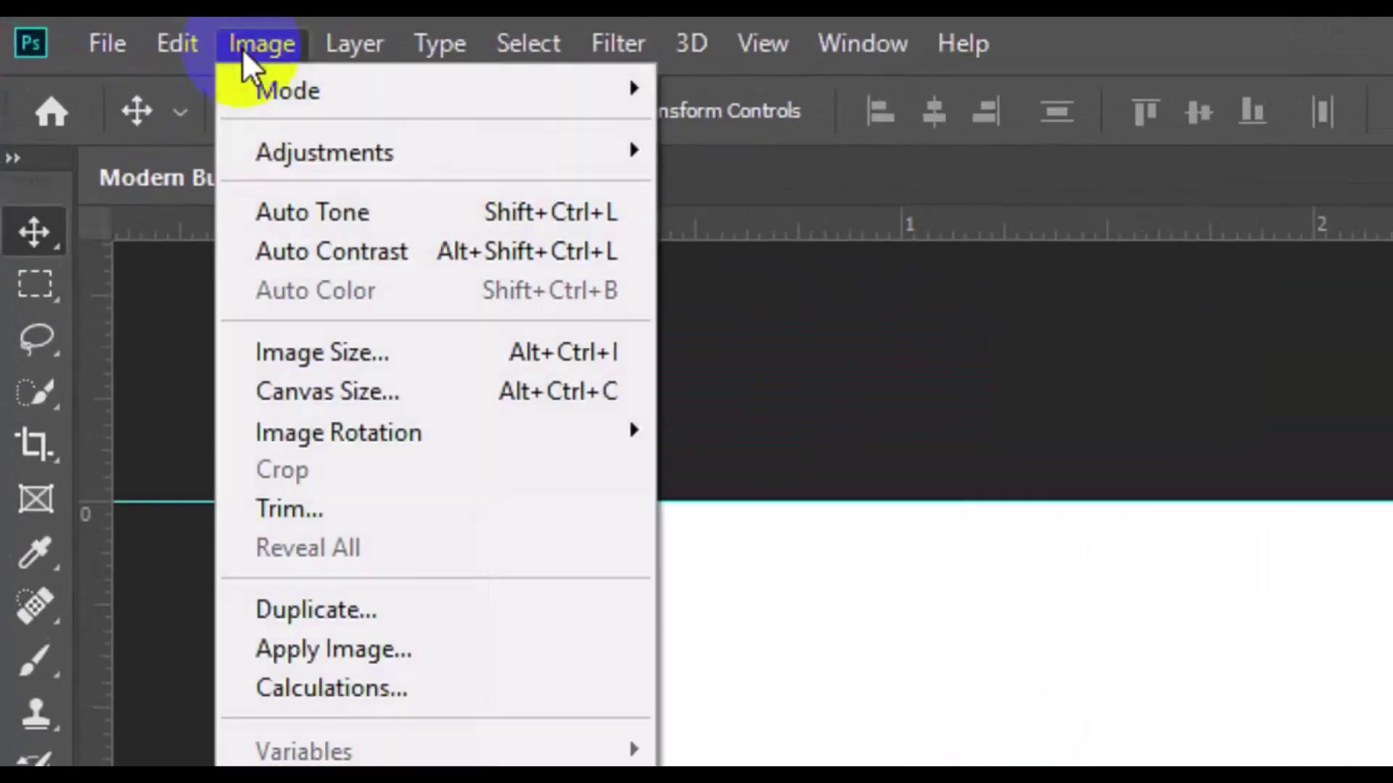
pyautogui.click(405, 396)
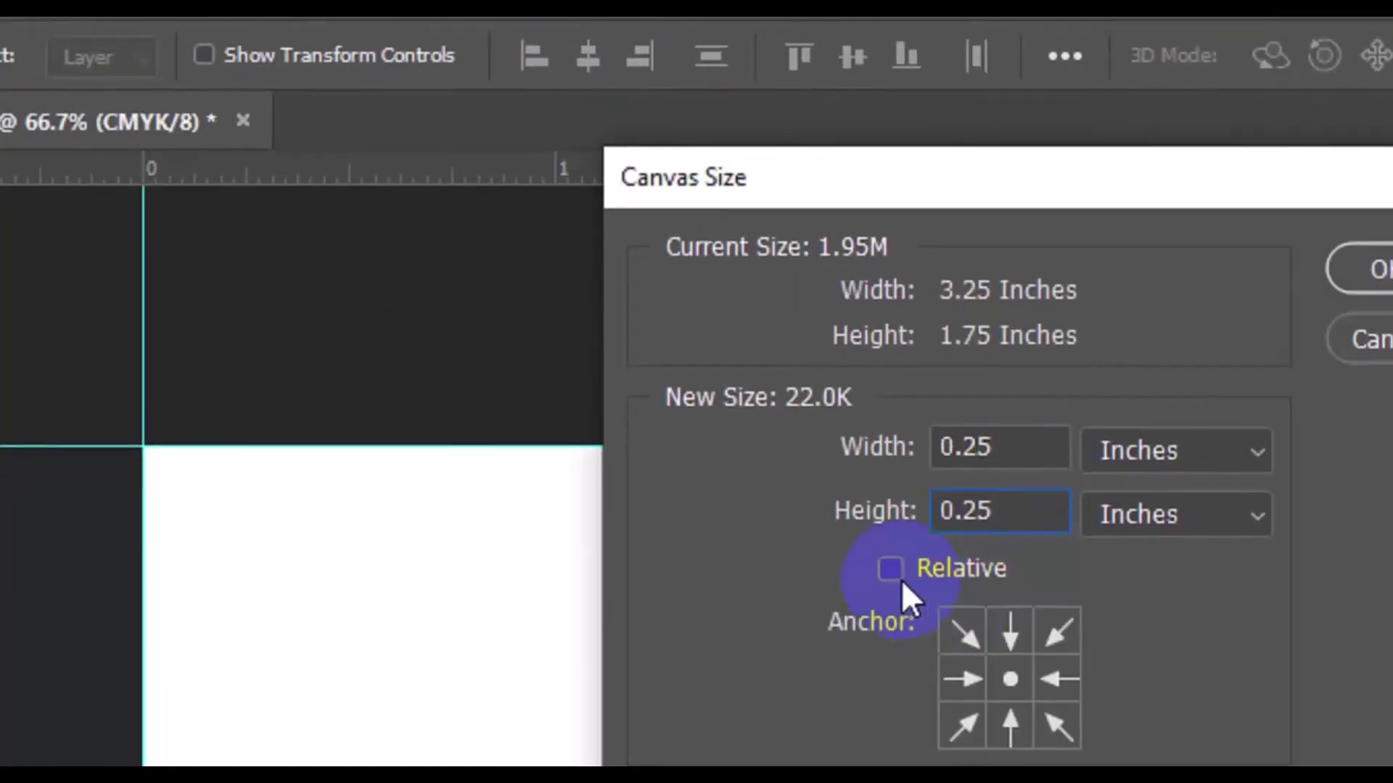
pyautogui.click(1241, 628)
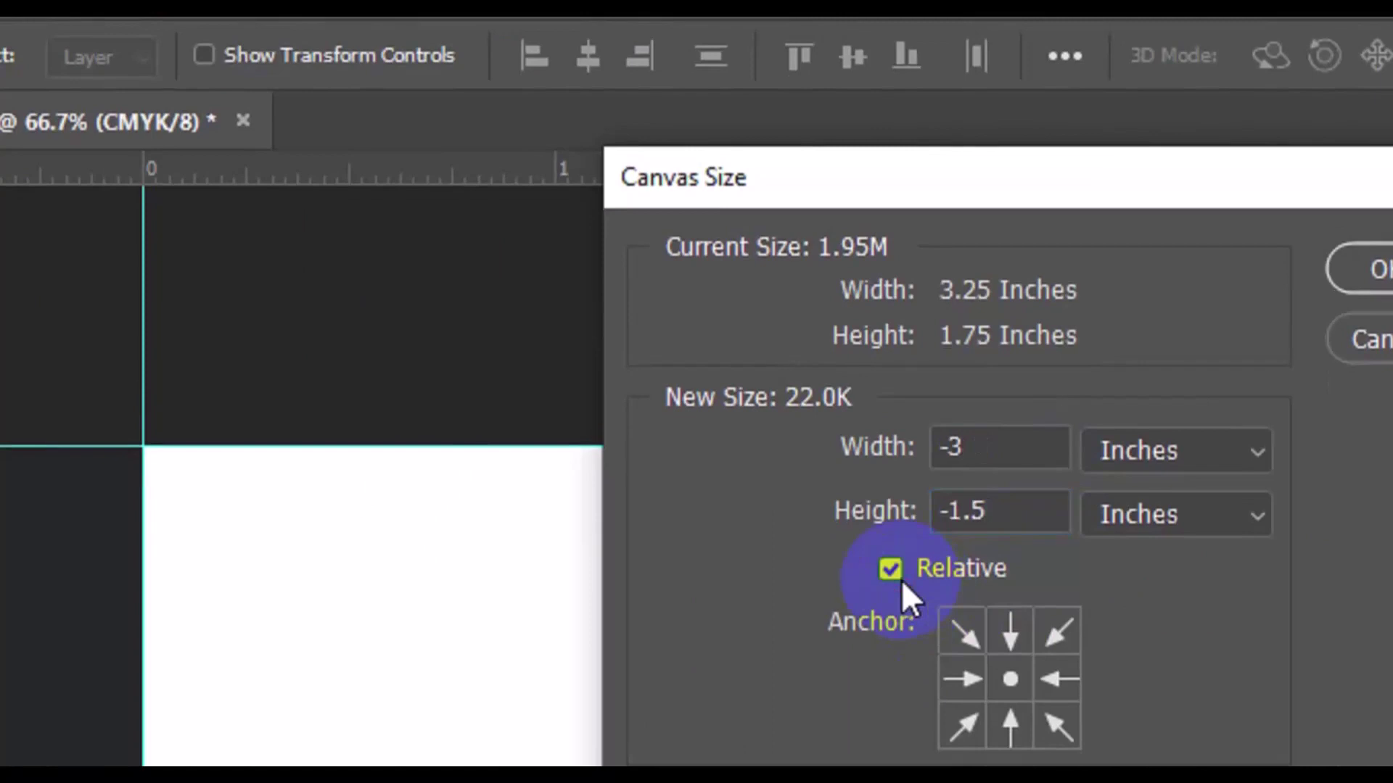
pyautogui.click(1045, 448)
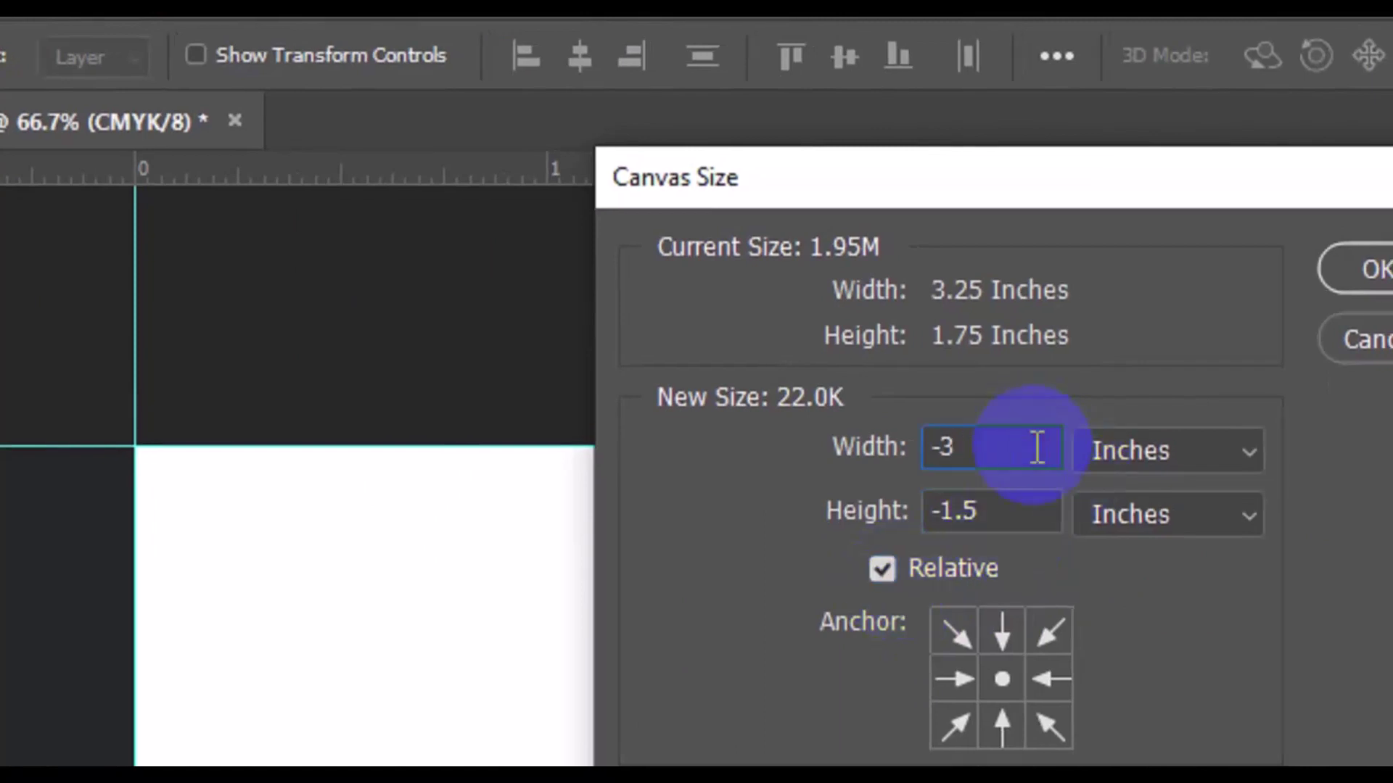
pyautogui.doubleClick(1037, 448)
pyautogui.write('0')
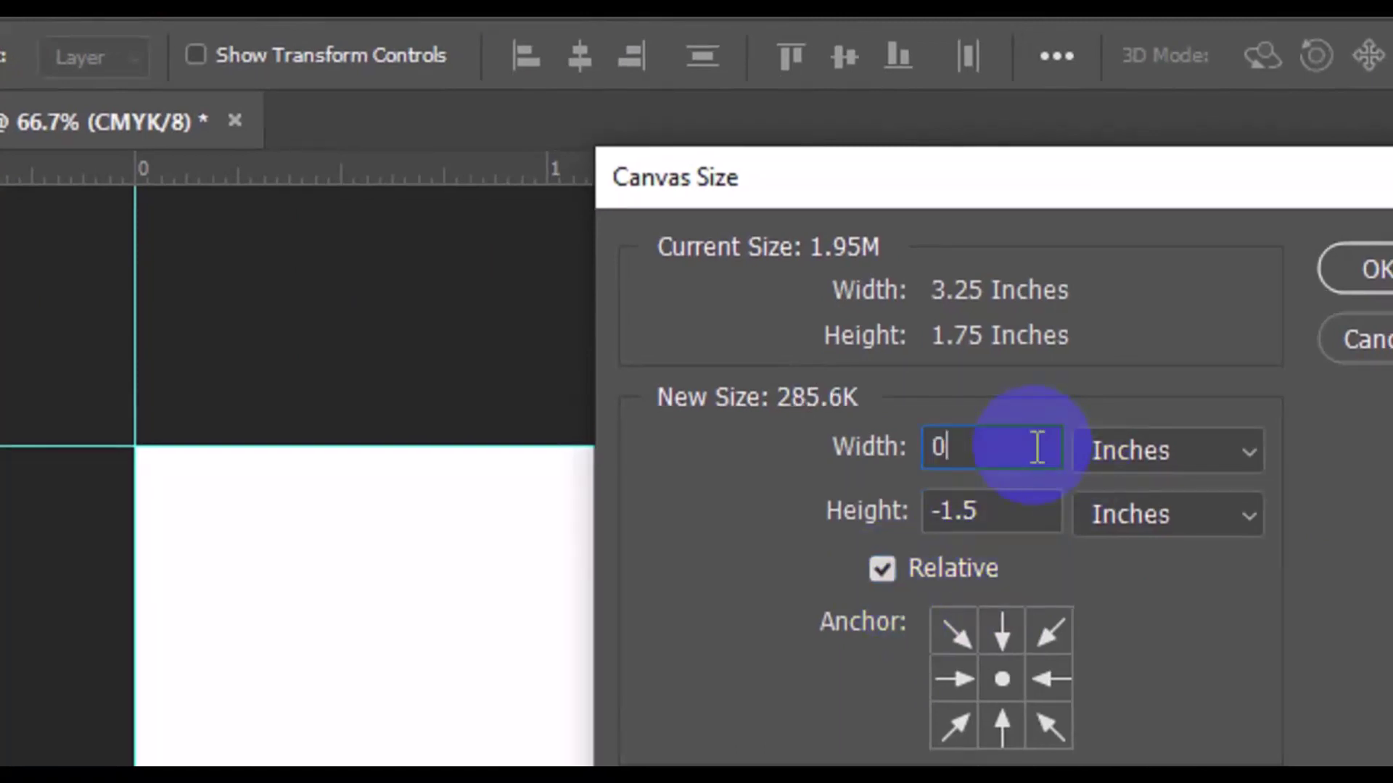
pyautogui.write('.2')
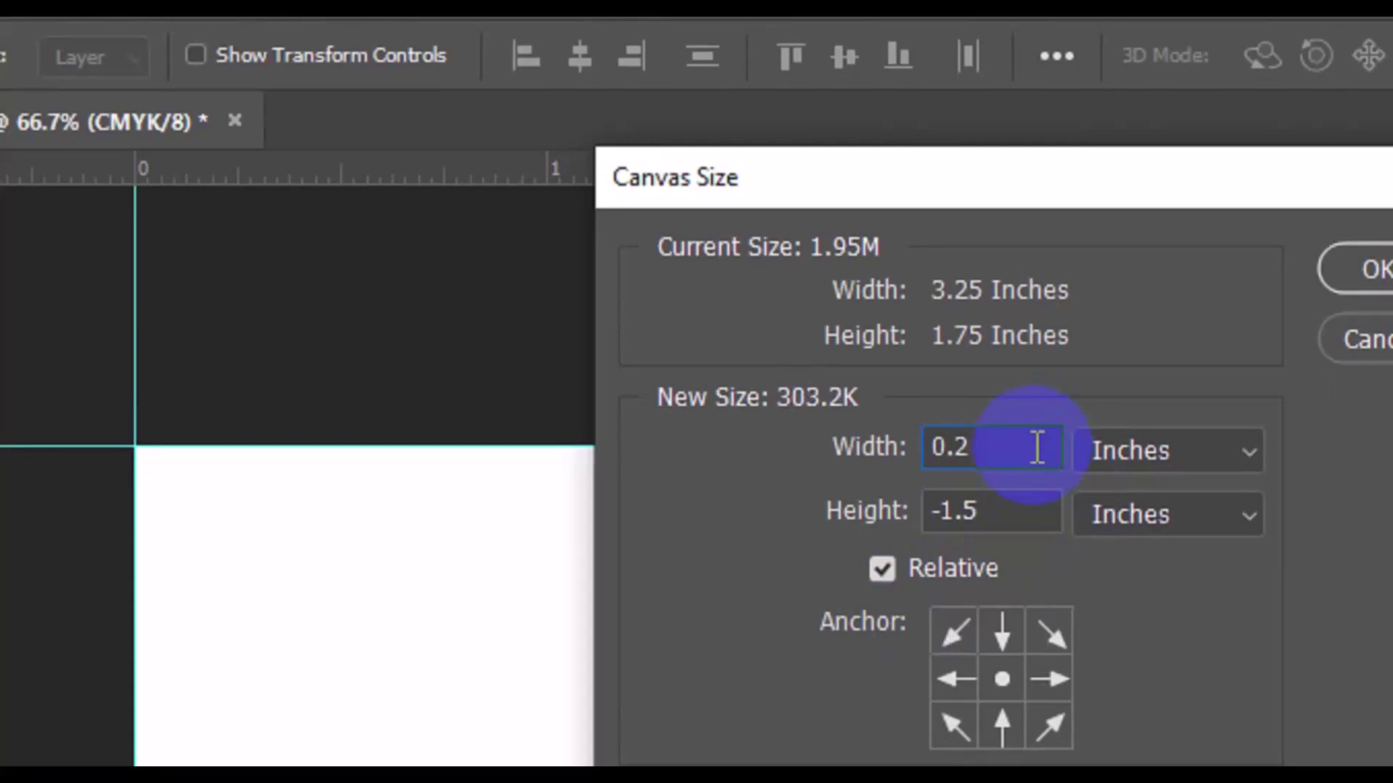
pyautogui.write('3')
pyautogui.press('BackSpace')
pyautogui.write('5')
pyautogui.click(1038, 503)
pyautogui.press('BackSpace')
pyautogui.press('BackSpace')
pyautogui.press('BackSpace')
pyautogui.press('BackSpace')
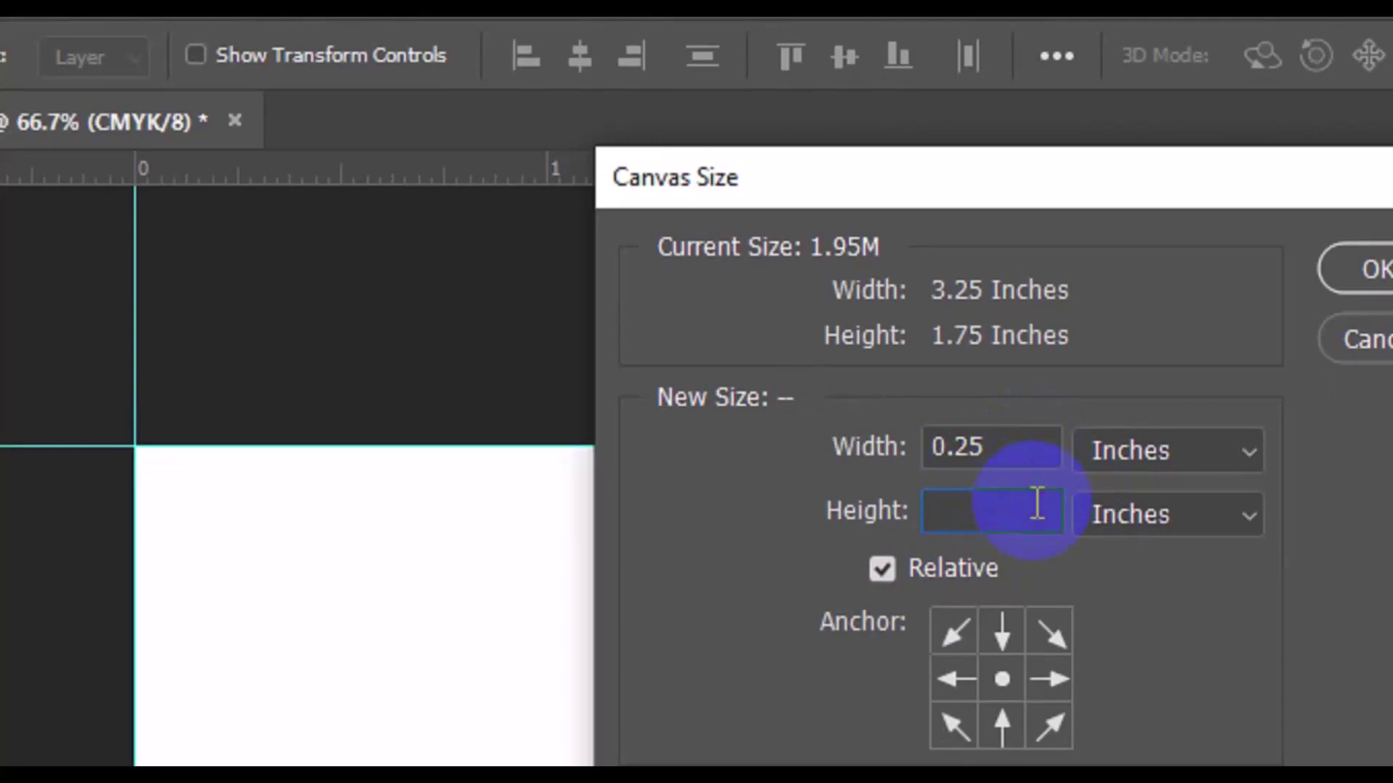
pyautogui.write('0.25')
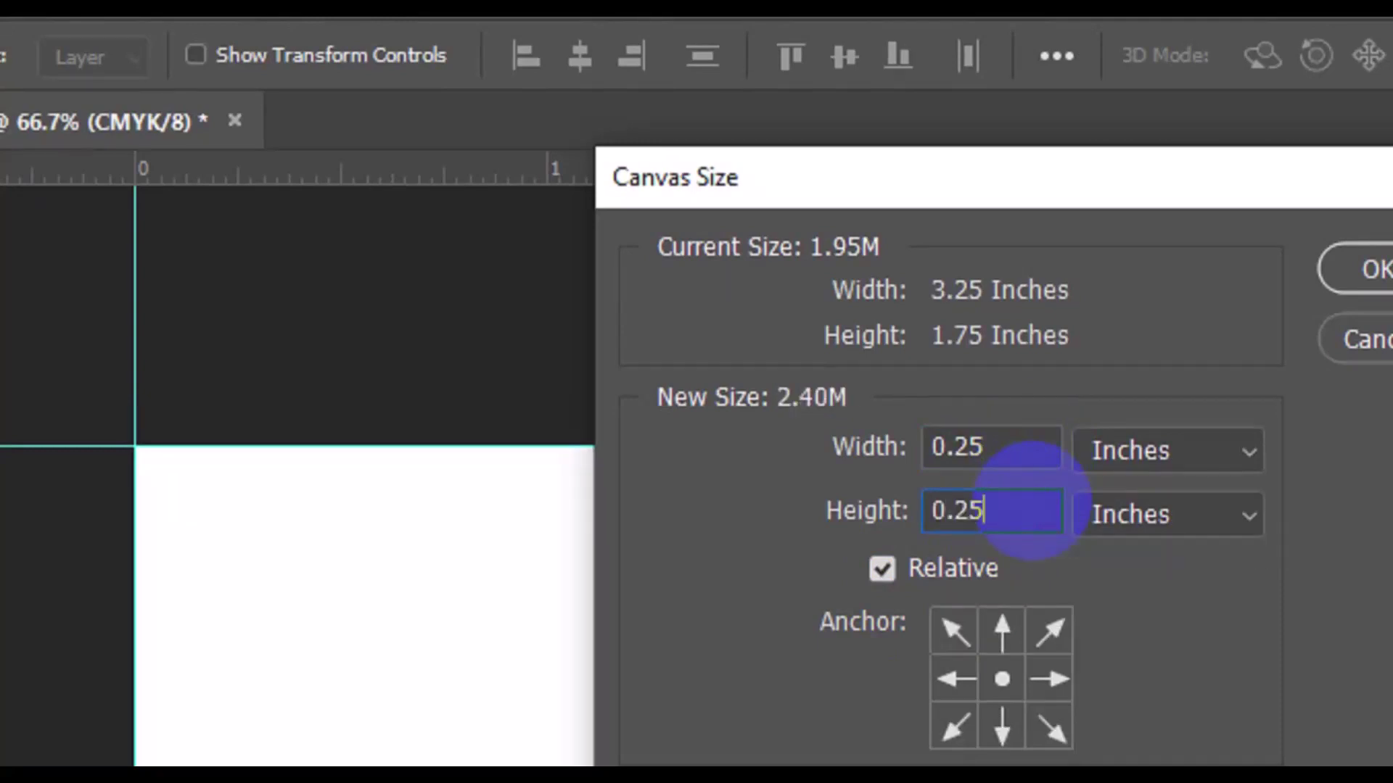
pyautogui.click(1372, 269)
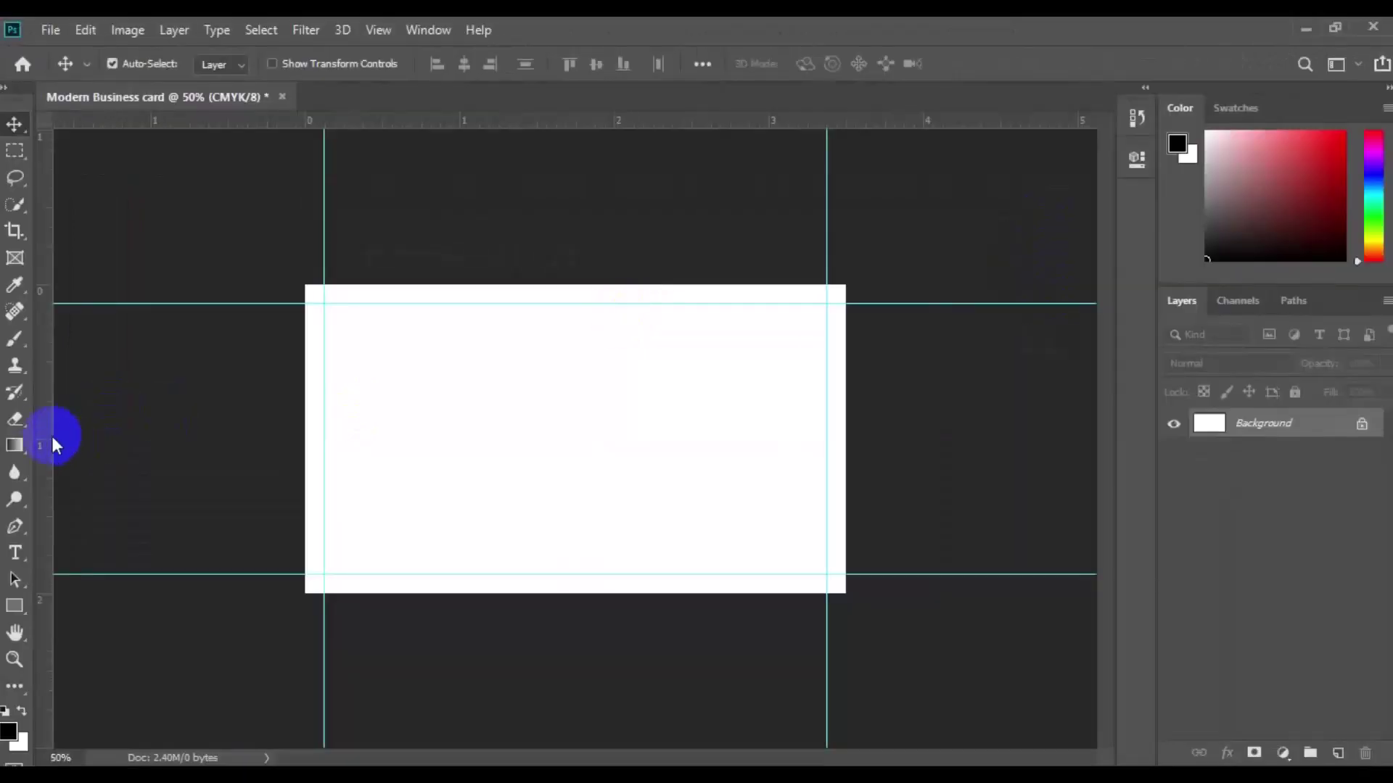
# Step: Add guides along the enlarged canvas's left, top, right and bottom edges
pyautogui.moveTo(46, 437); pyautogui.dragTo(298, 476)
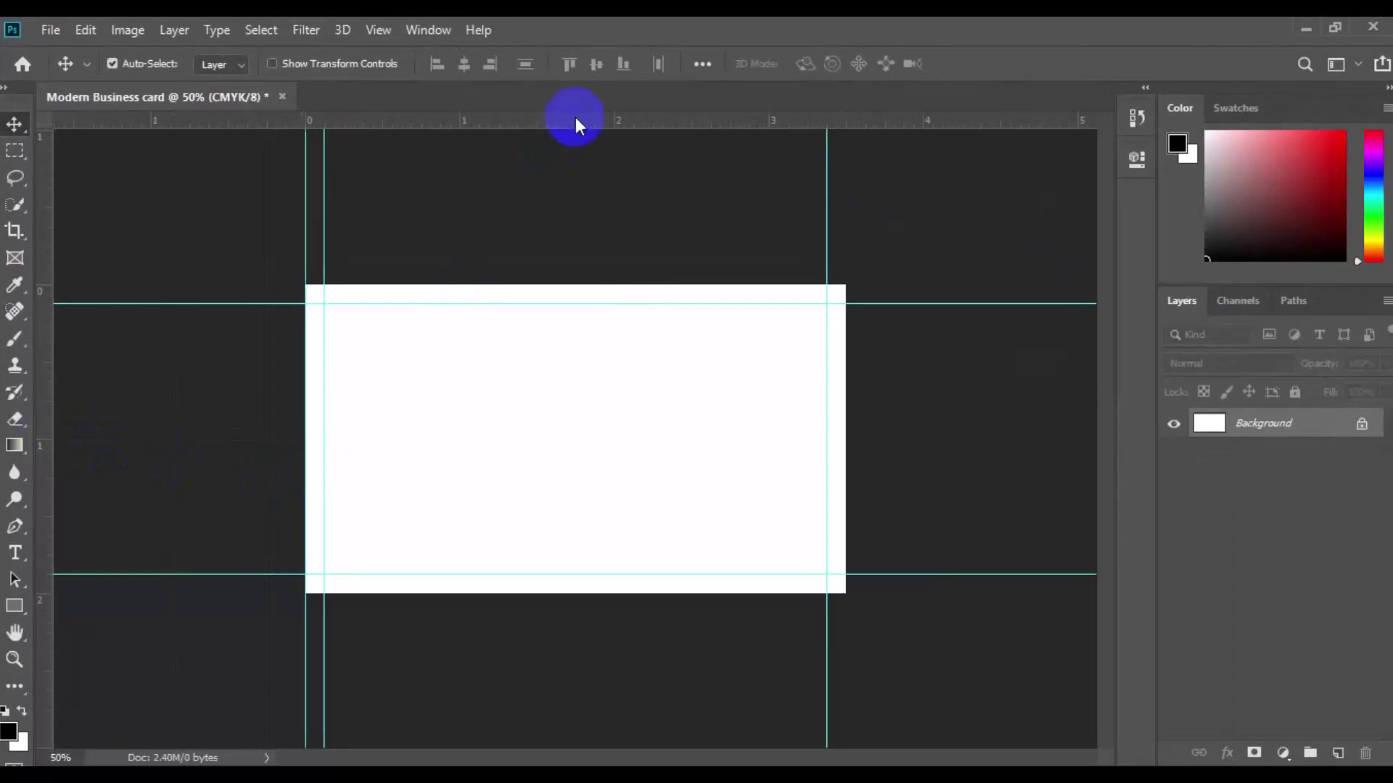
pyautogui.moveTo(576, 120); pyautogui.dragTo(584, 286)
pyautogui.moveTo(44, 483); pyautogui.dragTo(846, 466)
pyautogui.moveTo(606, 120); pyautogui.dragTo(572, 598)
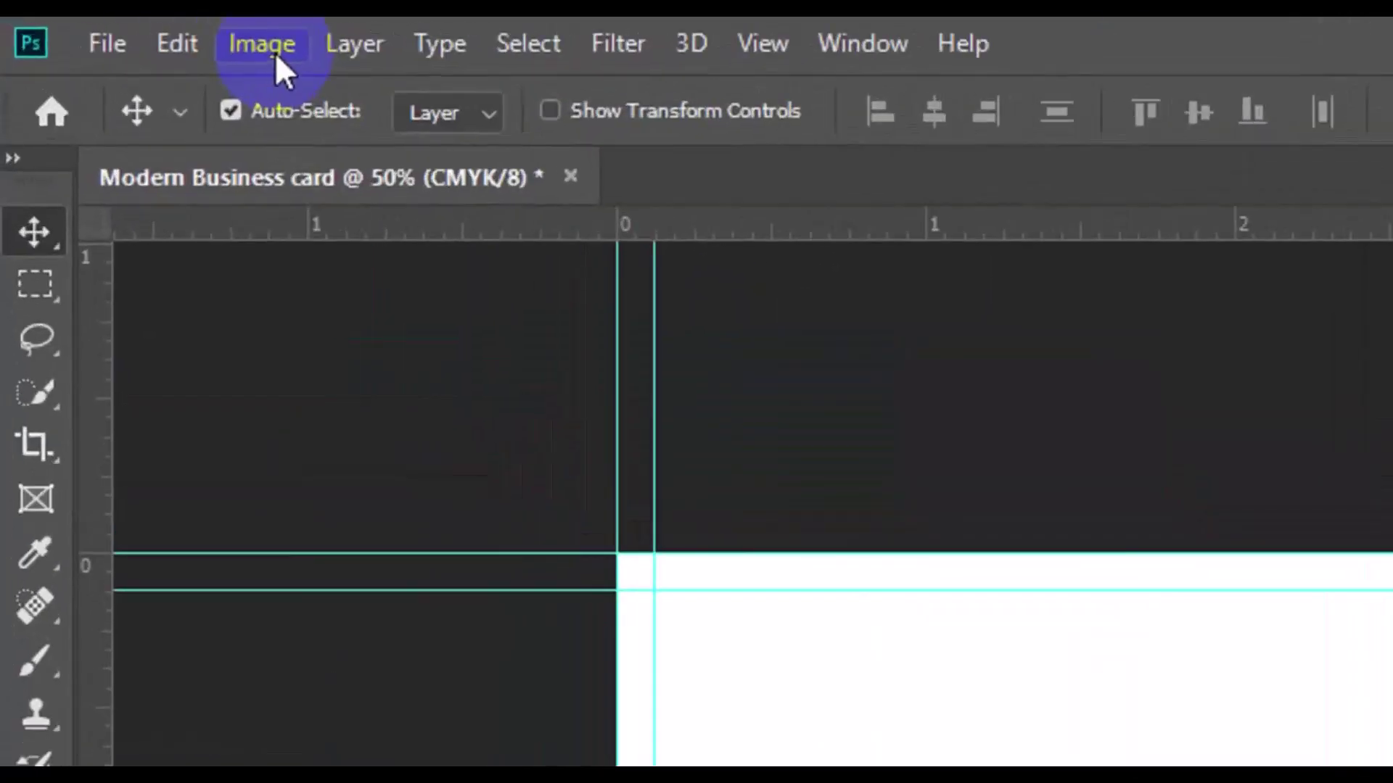
# Step: Enlarge the canvas by another 0.25 in each way and zoom out to 33.3%
pyautogui.click(135, 34)
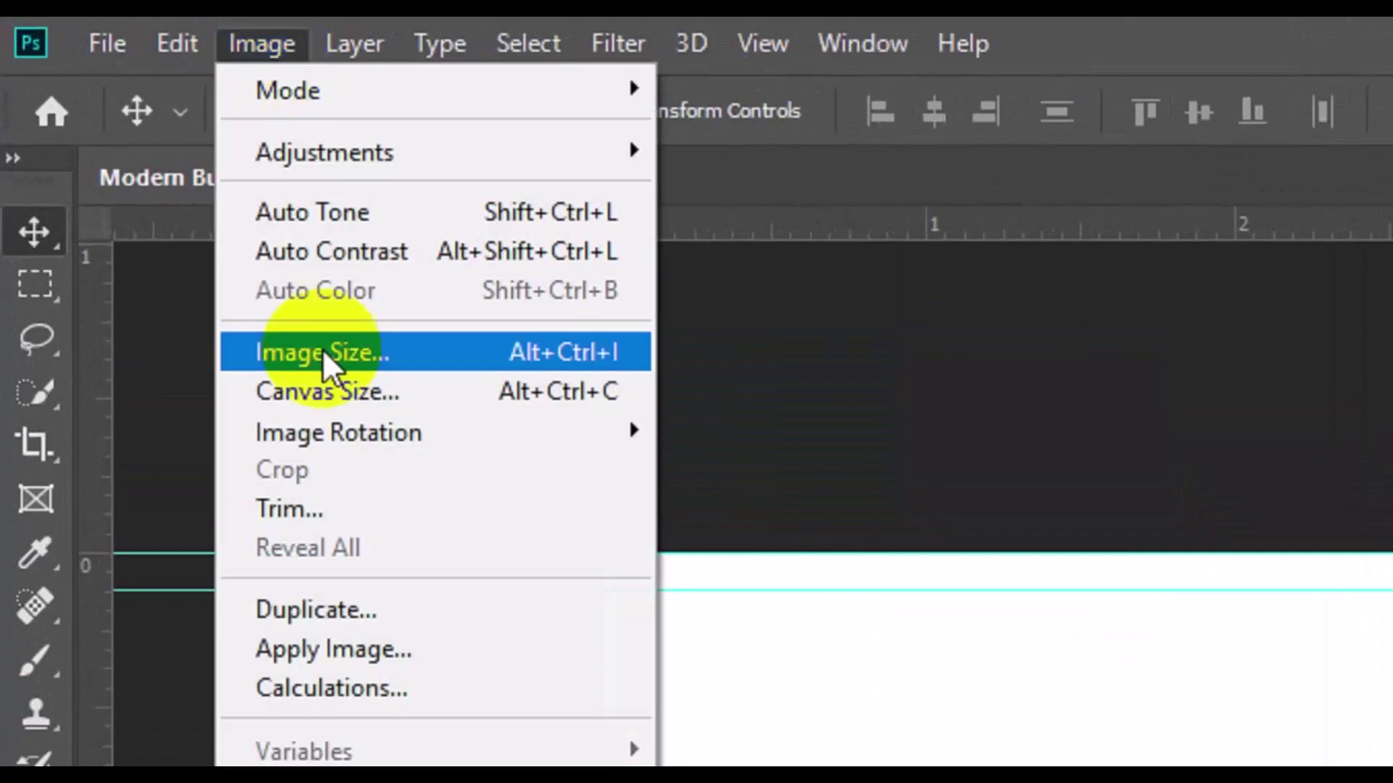
pyautogui.click(384, 394)
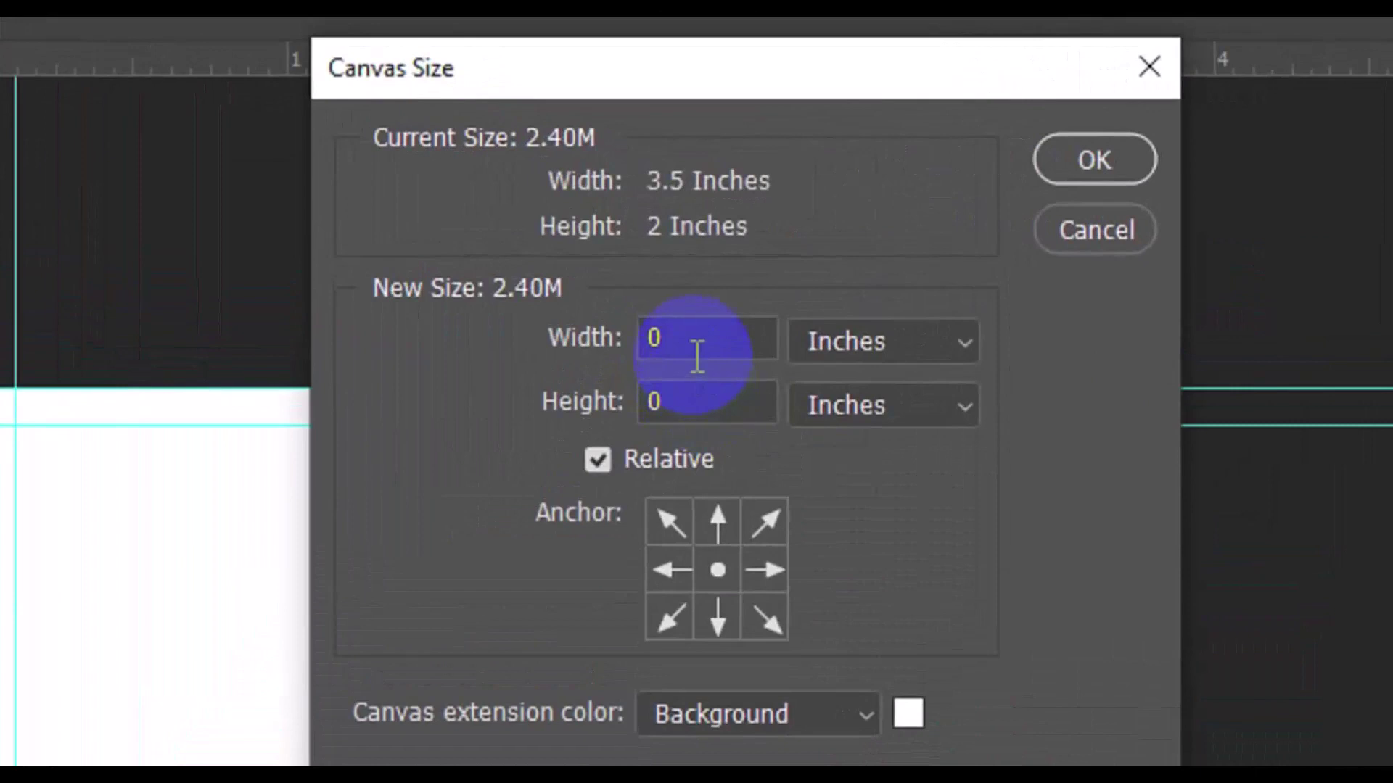
pyautogui.click(664, 269)
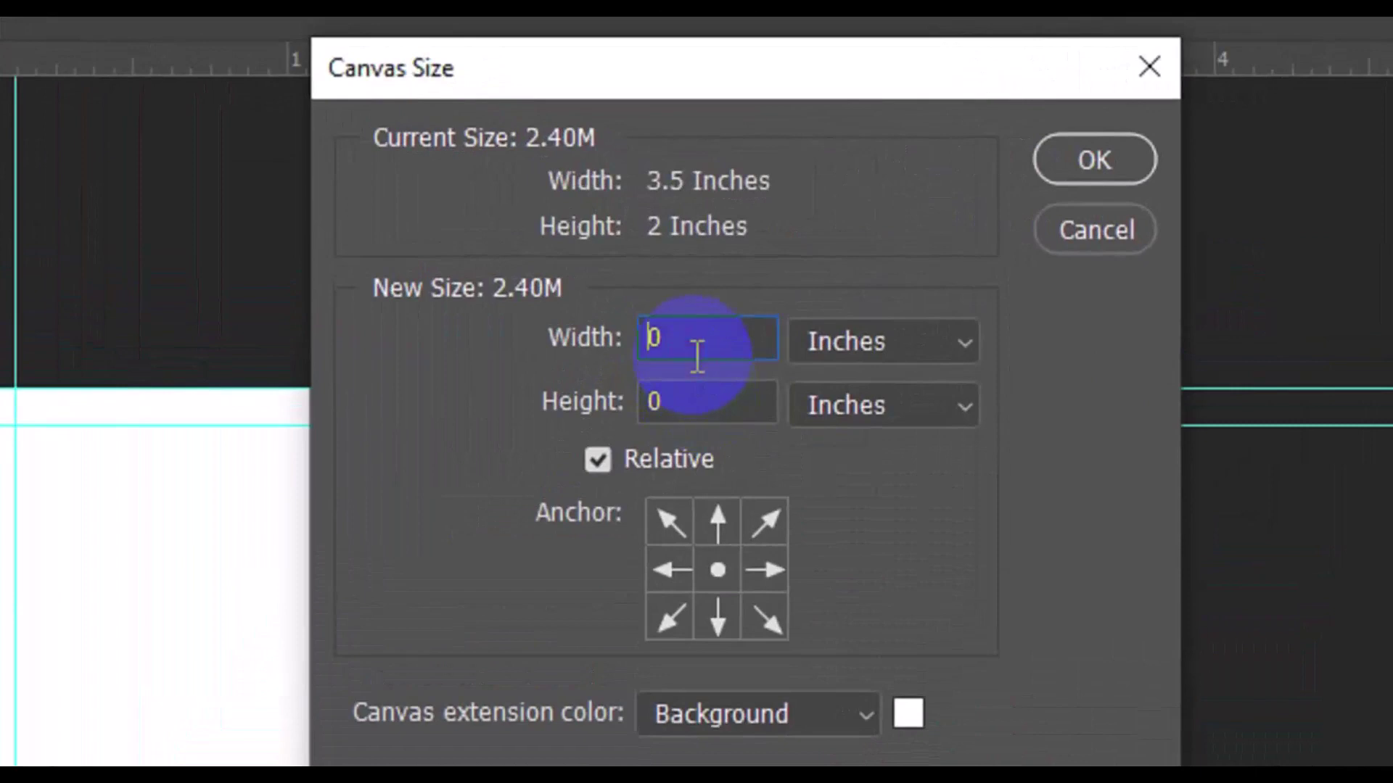
pyautogui.write('0.25')
pyautogui.click(721, 399)
pyautogui.write('.25')
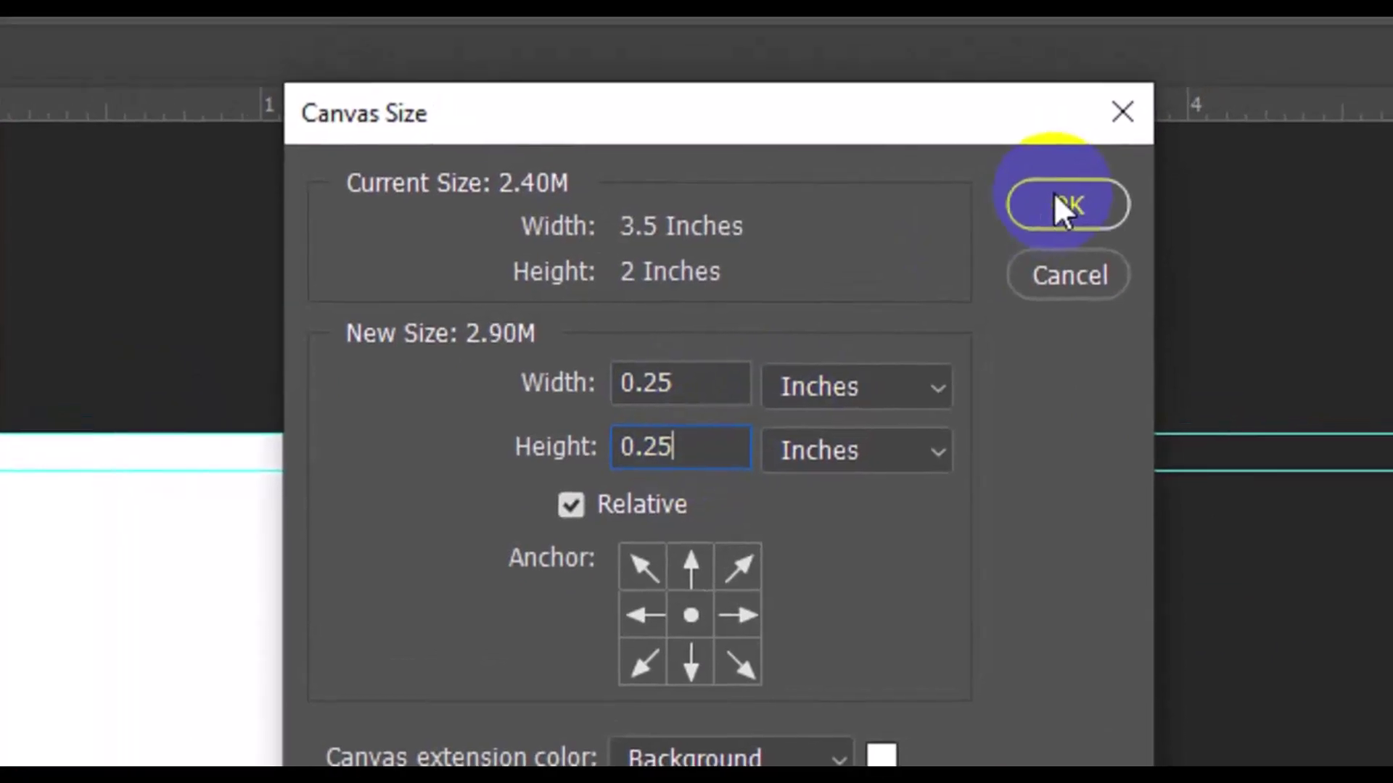
pyautogui.click(1084, 161)
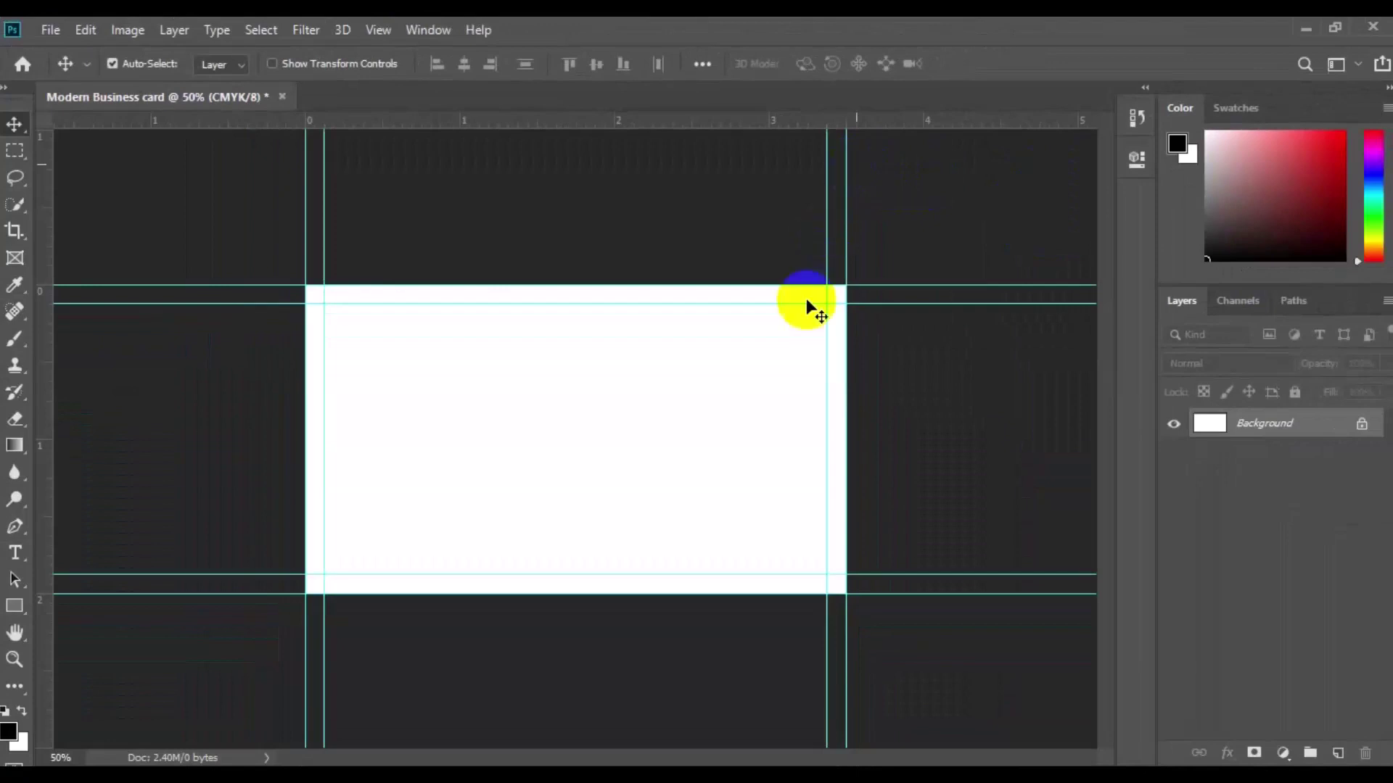
pyautogui.hotkey('ctrl', '-')
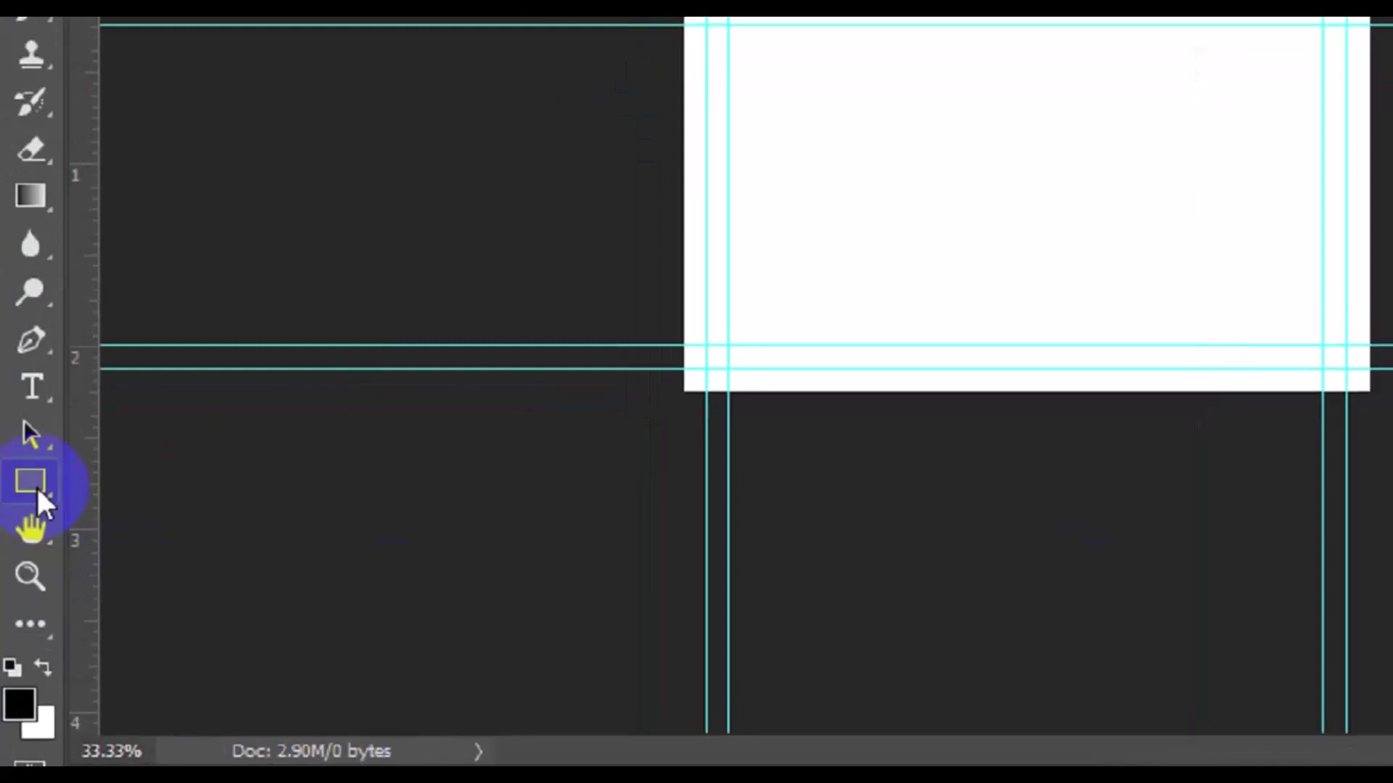
# Step: Draw a dark grey 855 × 1236 px rectangle shape layer over the card's left side
pyautogui.click(15, 607)
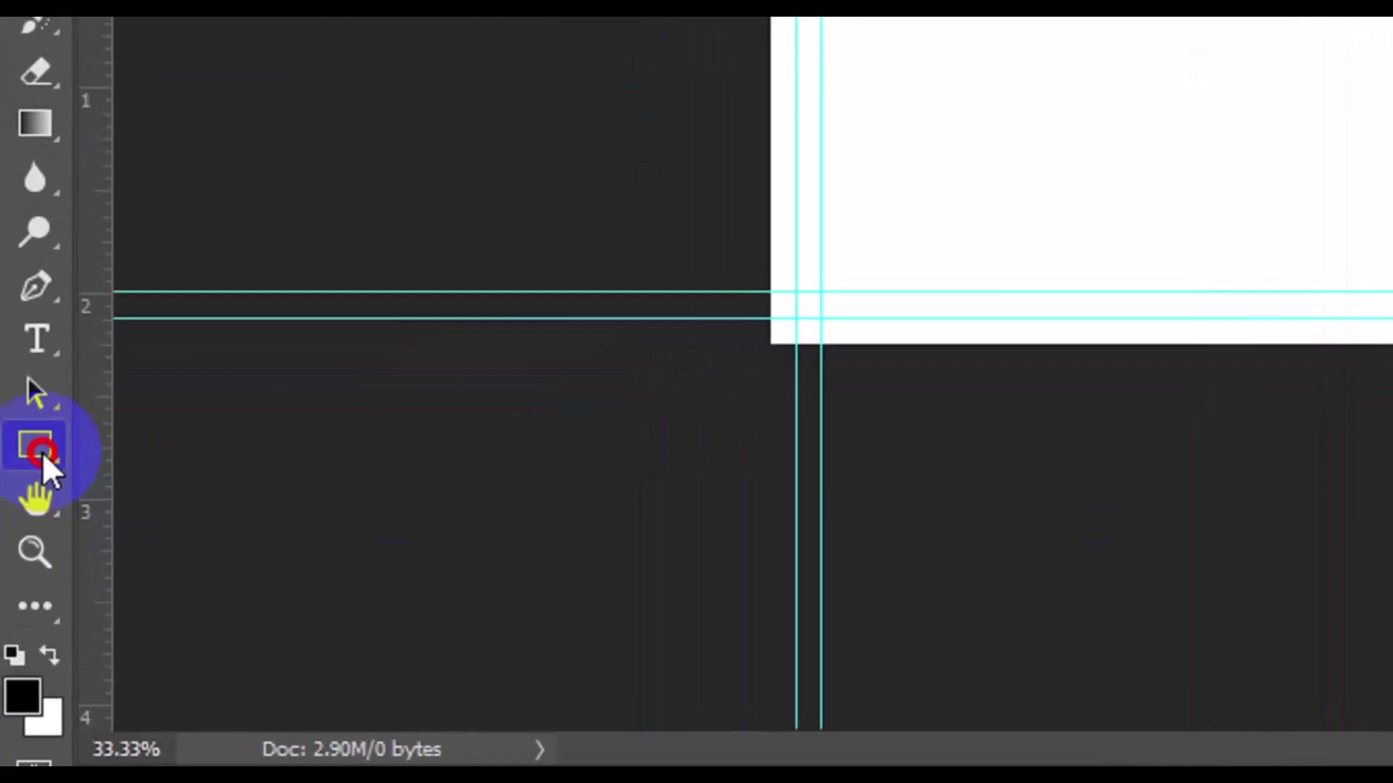
pyautogui.moveTo(42, 452); pyautogui.dragTo(164, 451)
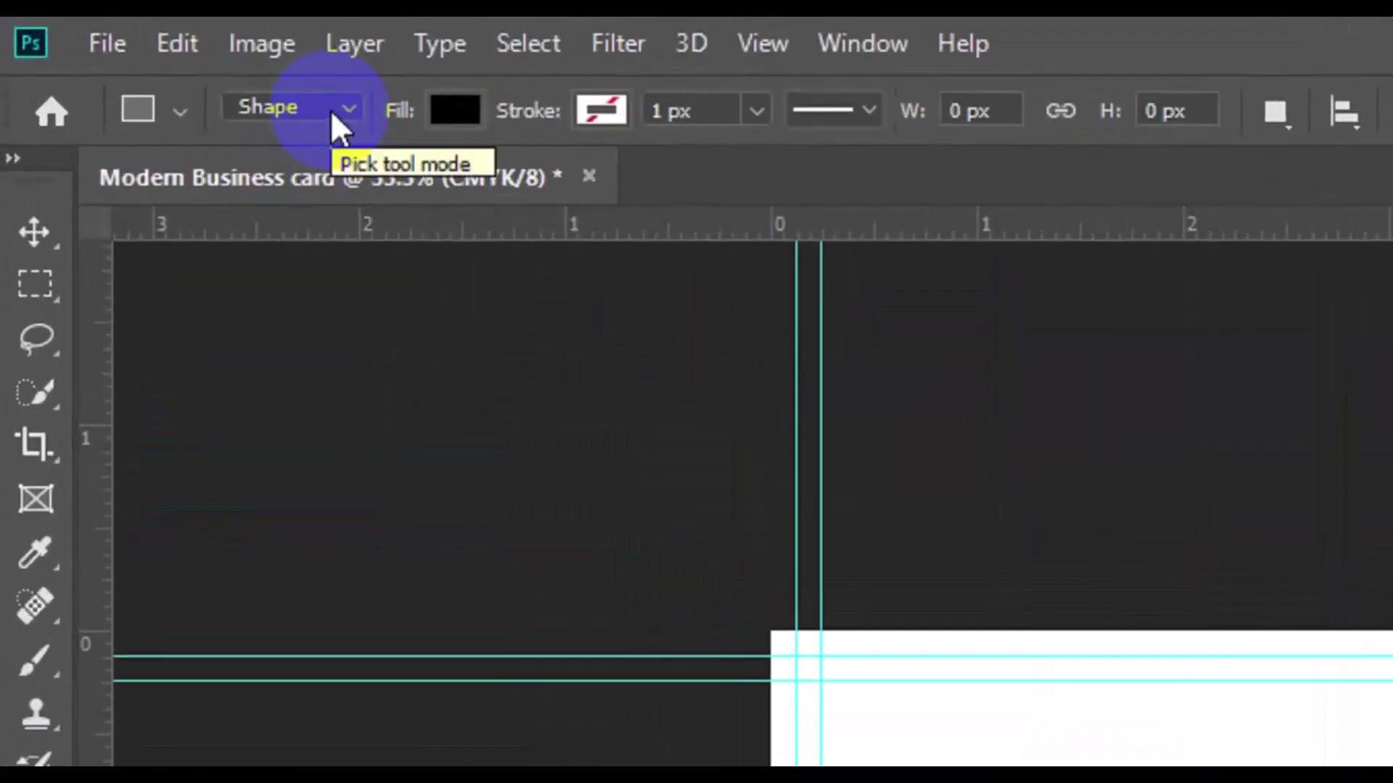
pyautogui.click(329, 111)
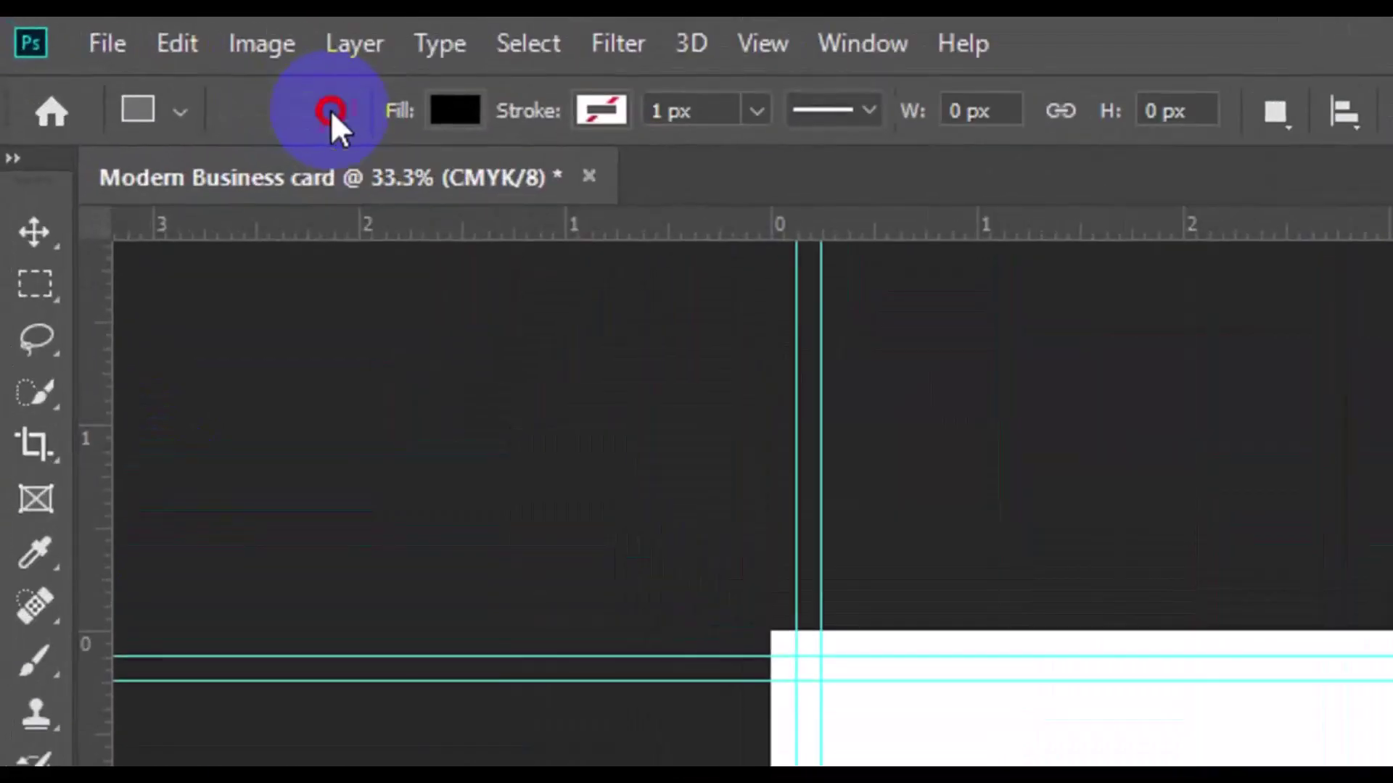
pyautogui.click(320, 145)
pyautogui.click(453, 112)
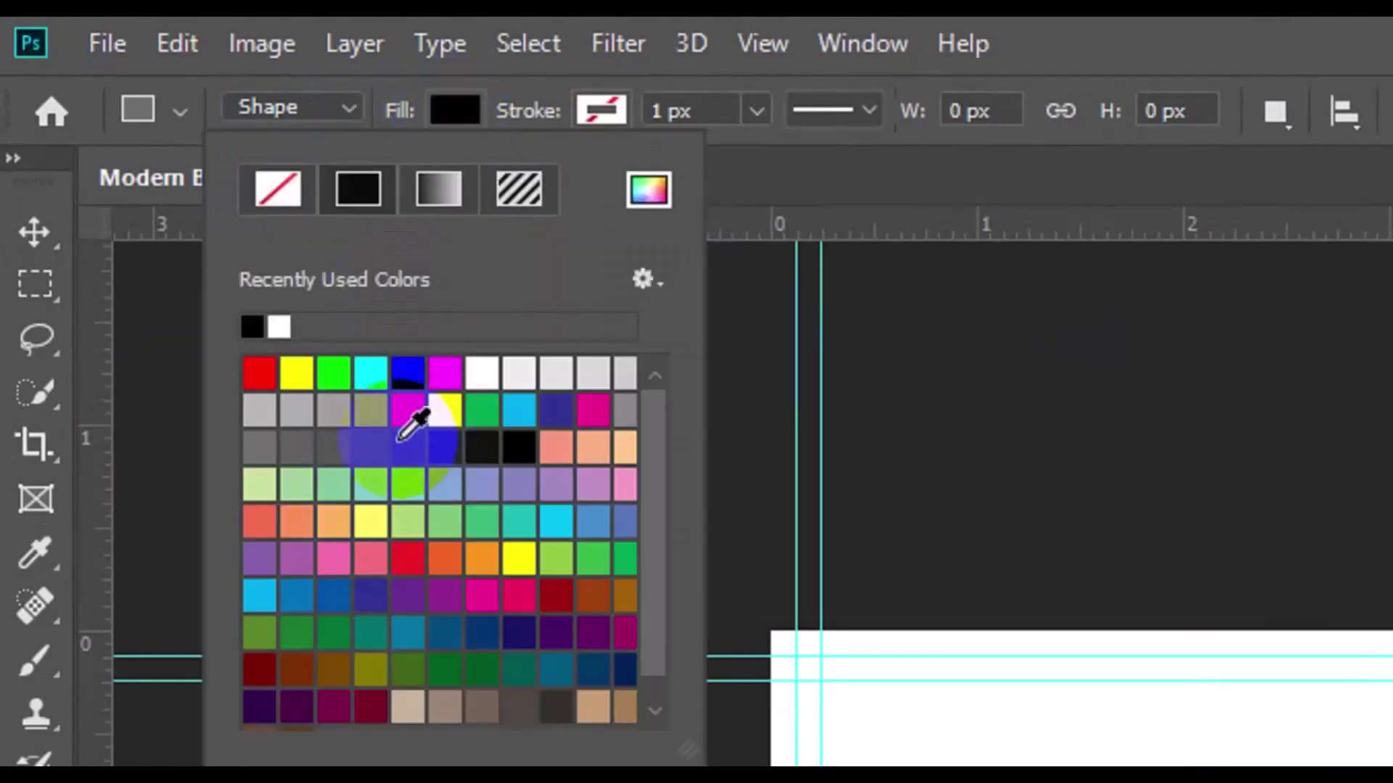
pyautogui.click(400, 445)
pyautogui.moveTo(717, 523); pyautogui.dragTo(1269, 782)
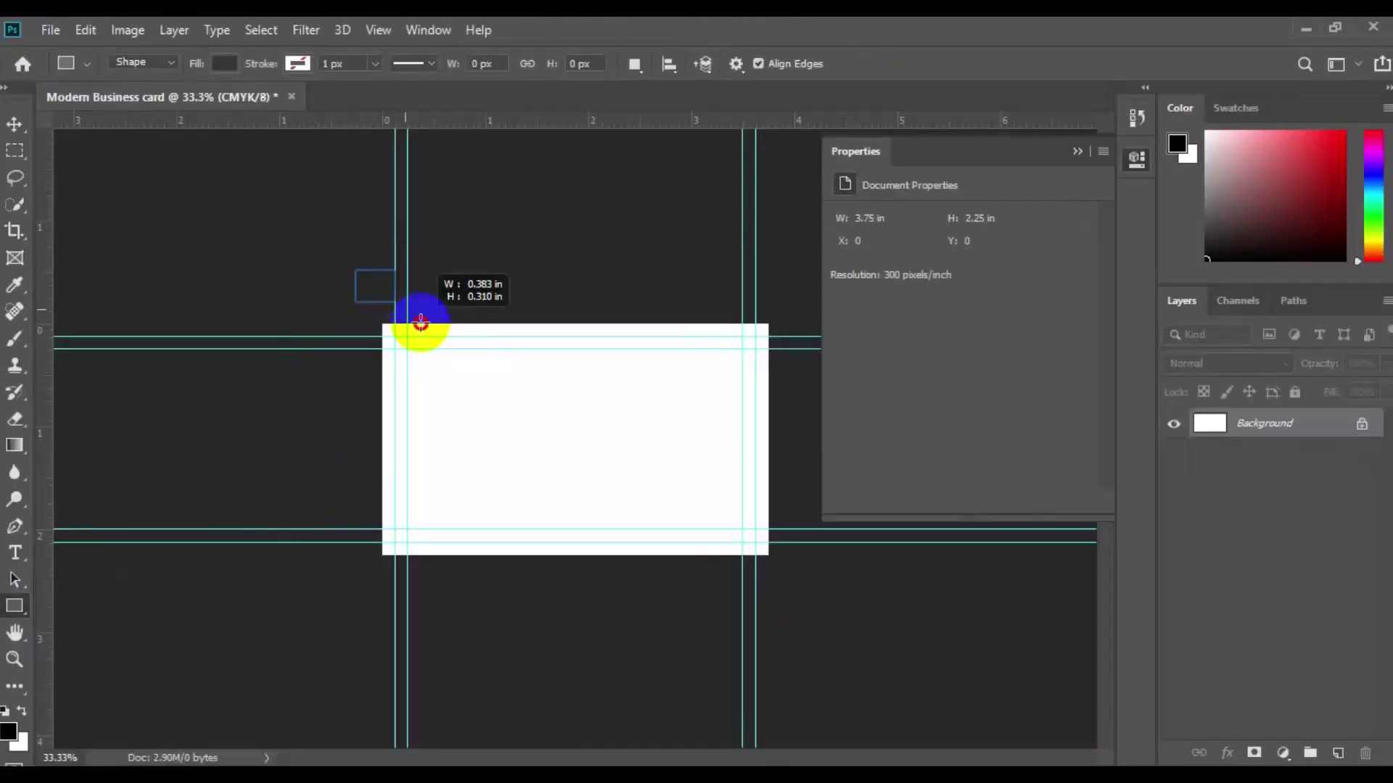
pyautogui.moveTo(631, 589); pyautogui.dragTo(648, 694)
pyautogui.press('v')
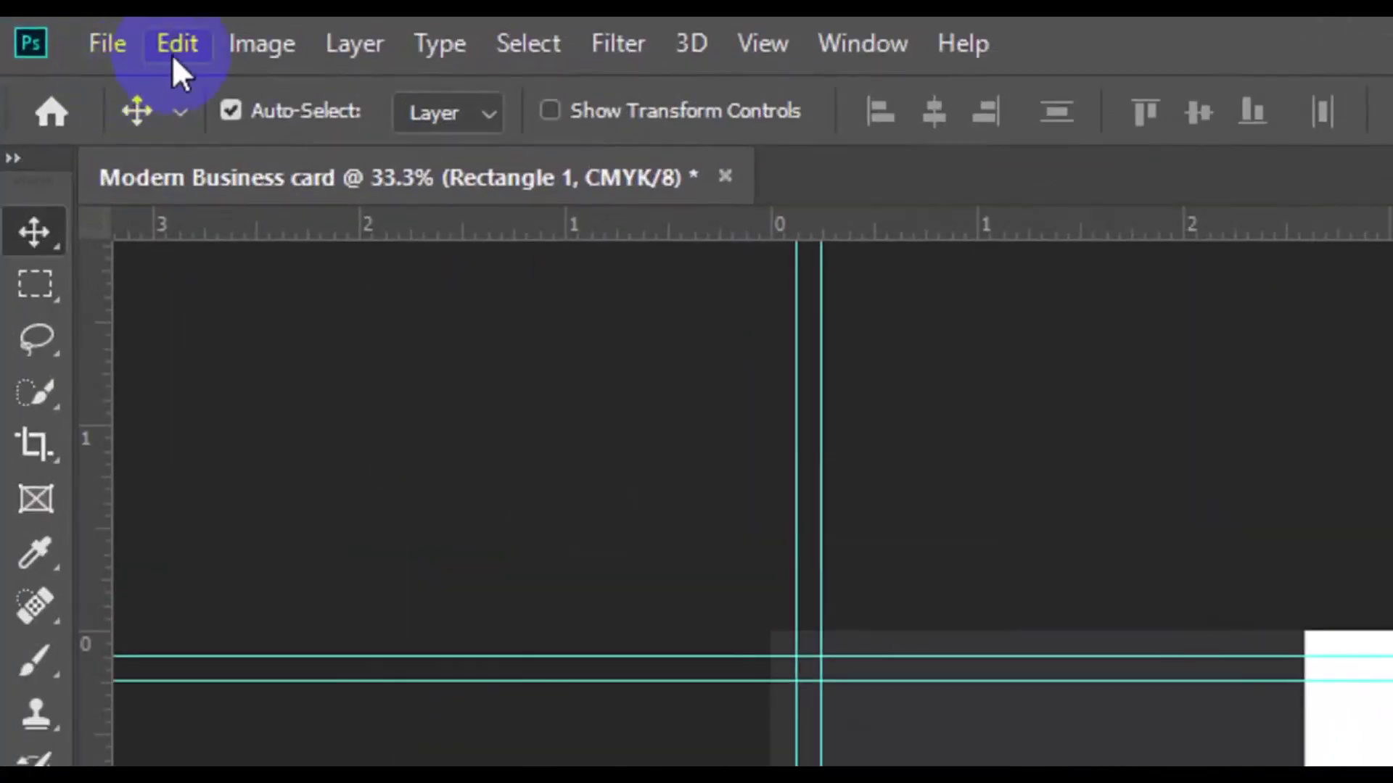
# Step: Rotate Rectangle 1 to about 31.34° and shift it left into a diagonal edge
pyautogui.click(176, 45)
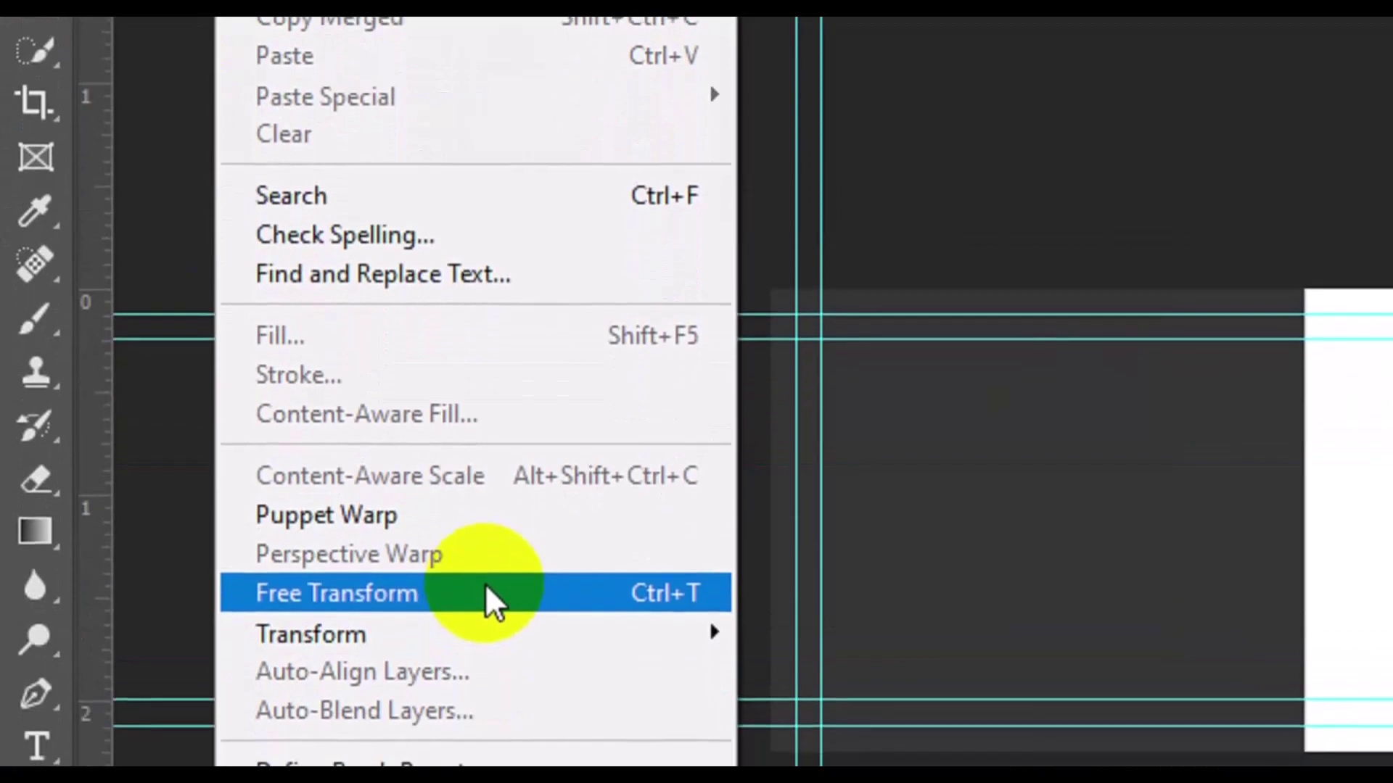
pyautogui.click(486, 592)
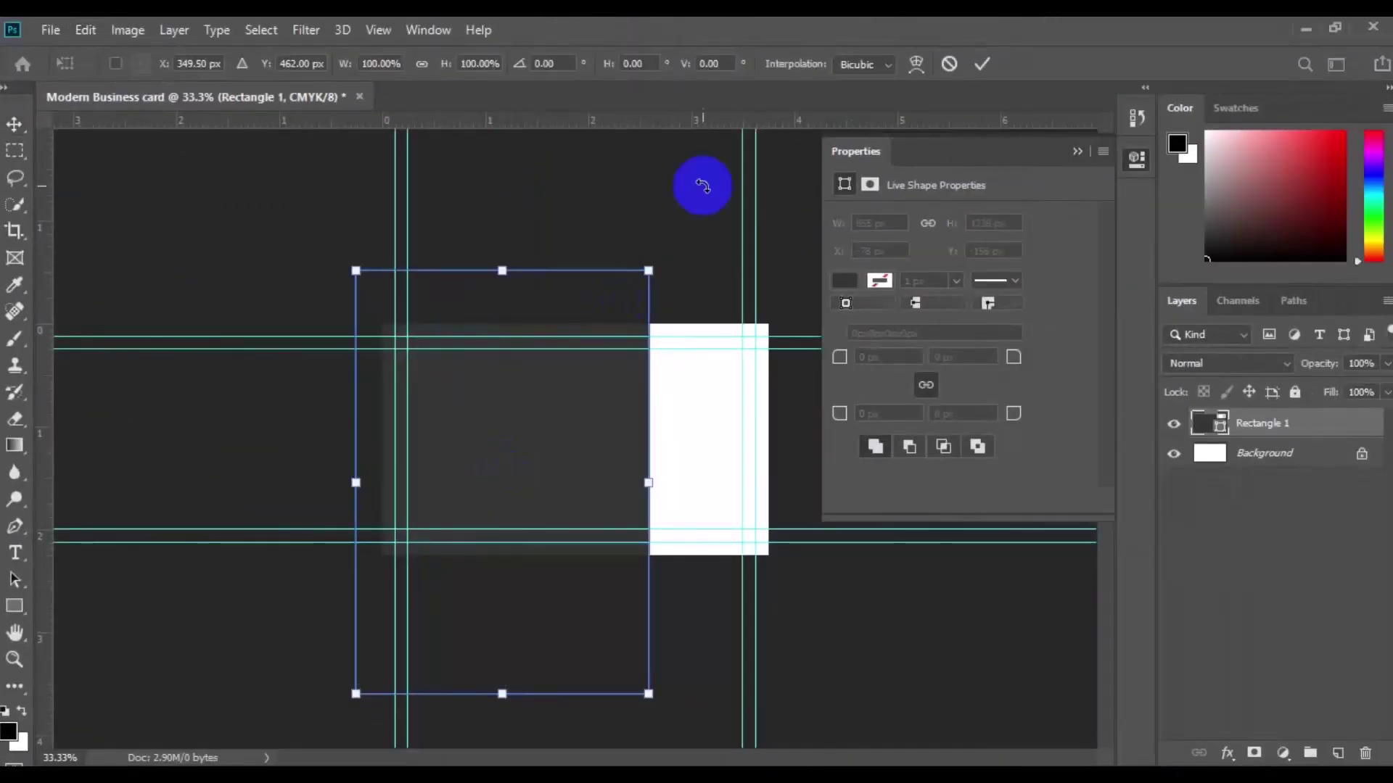
pyautogui.moveTo(703, 195); pyautogui.dragTo(777, 308)
pyautogui.moveTo(557, 463); pyautogui.dragTo(535, 367)
pyautogui.moveTo(715, 263); pyautogui.dragTo(751, 288)
pyautogui.moveTo(584, 429); pyautogui.dragTo(513, 442)
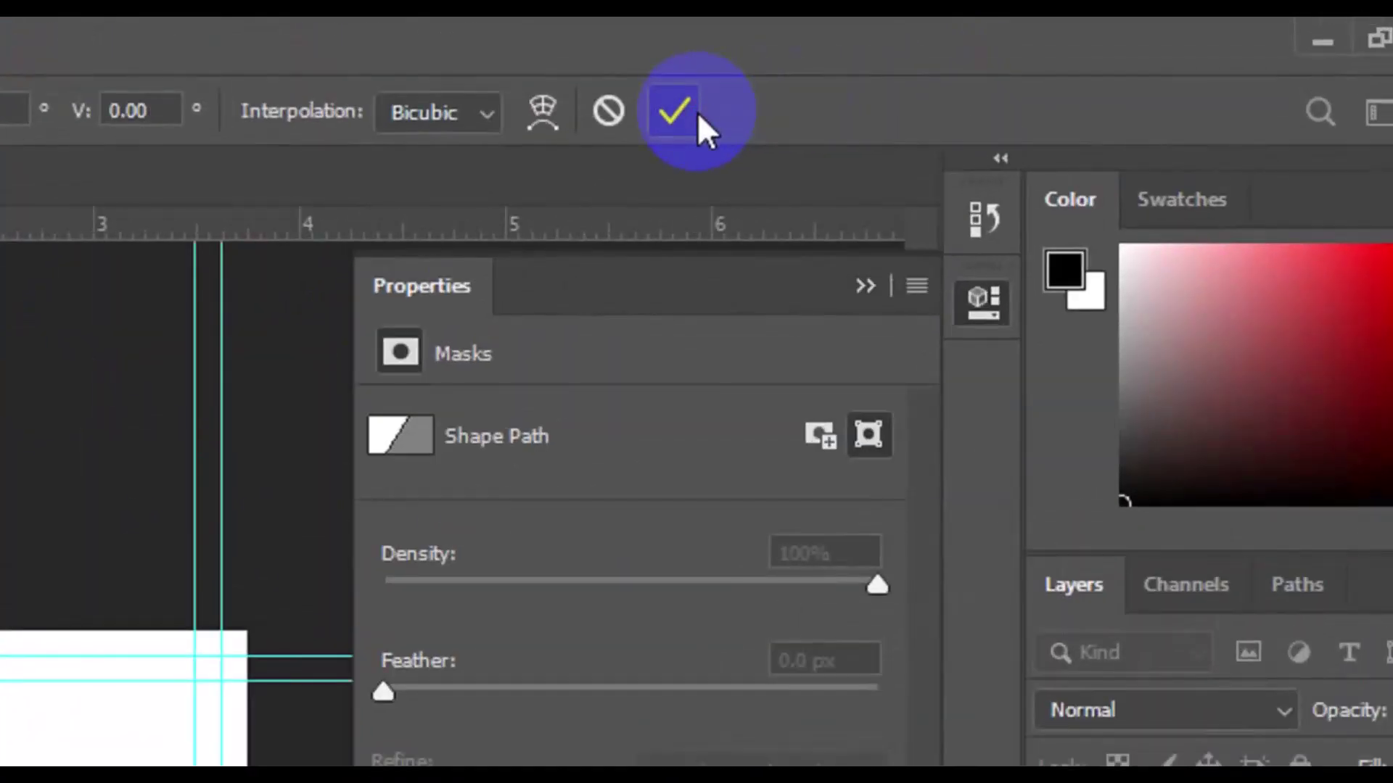
pyautogui.click(697, 112)
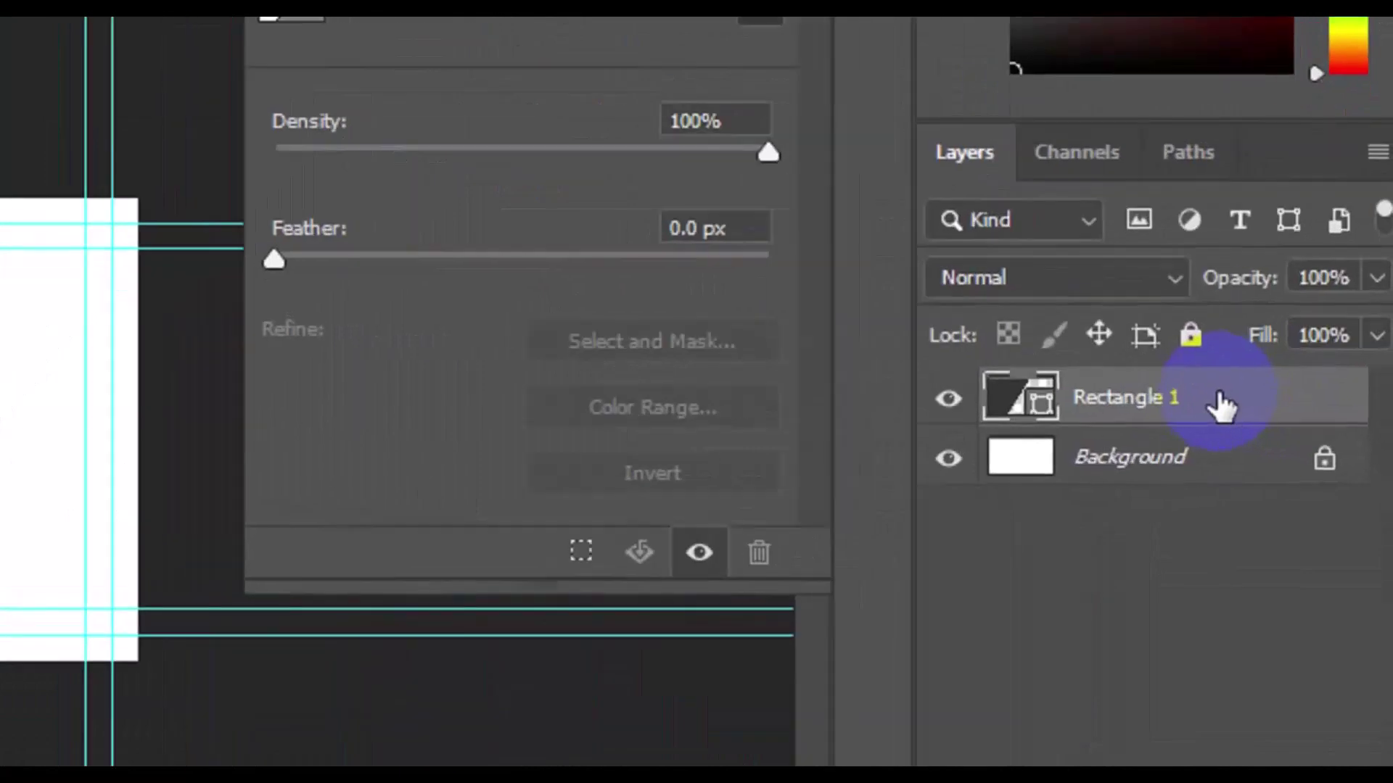
# Step: Duplicate Rectangle 1 as a layer named Rectangle 2 above the original
pyautogui.rightClick(1220, 406)
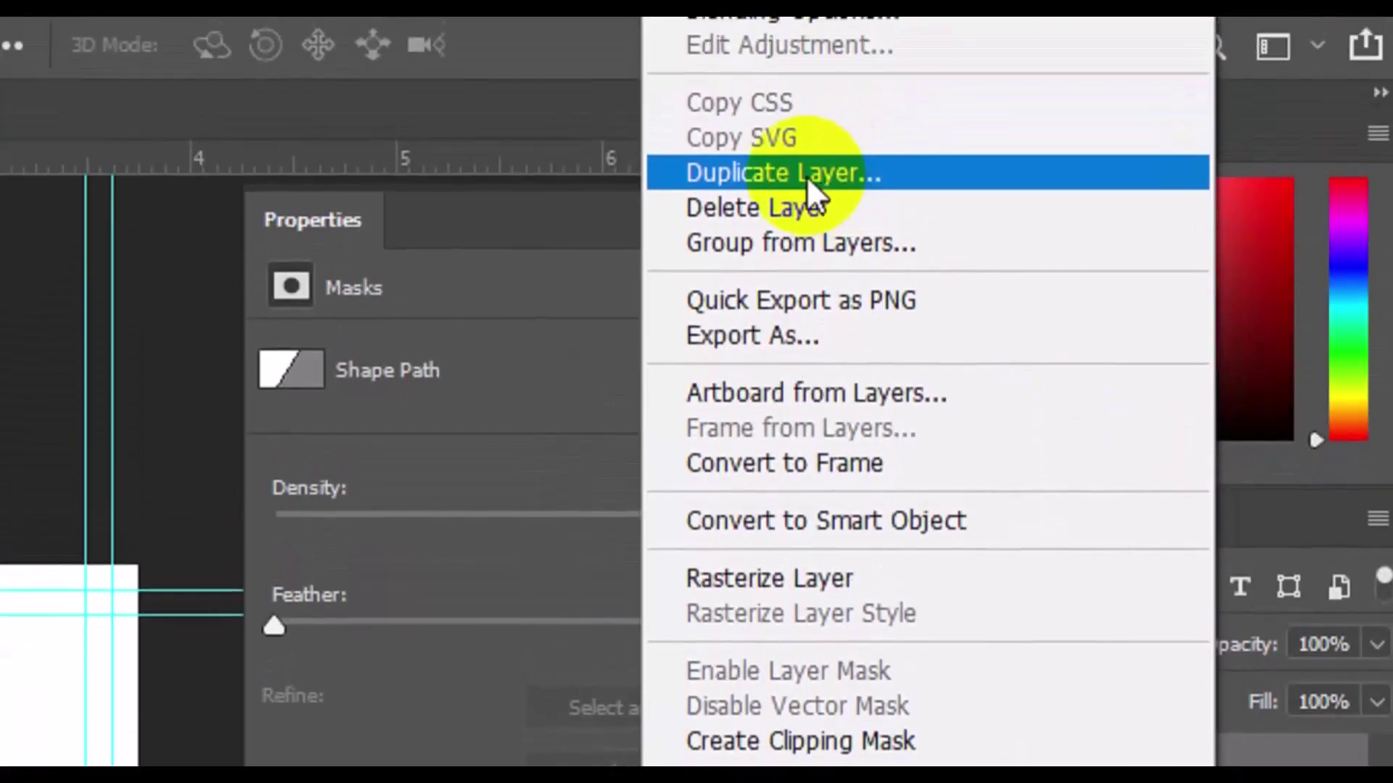
pyautogui.click(804, 99)
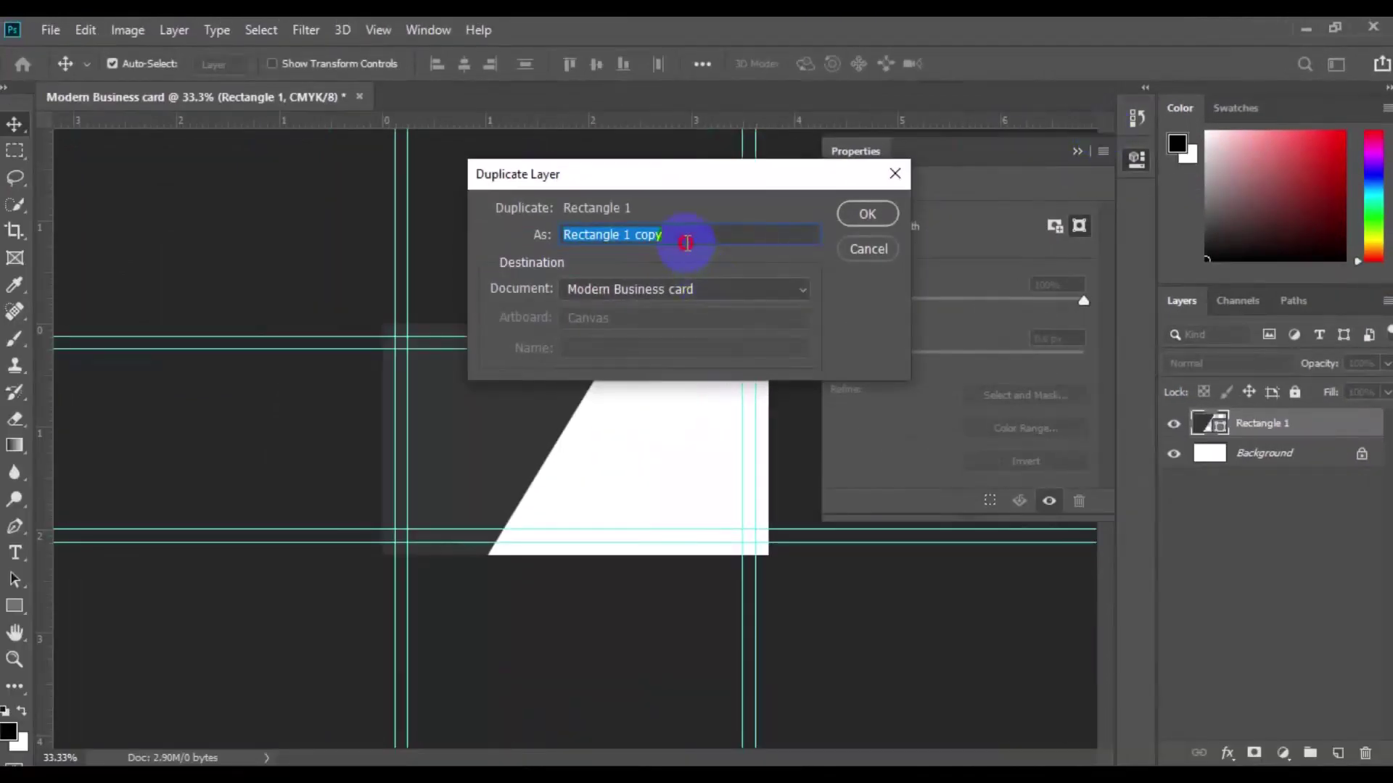
pyautogui.click(676, 235)
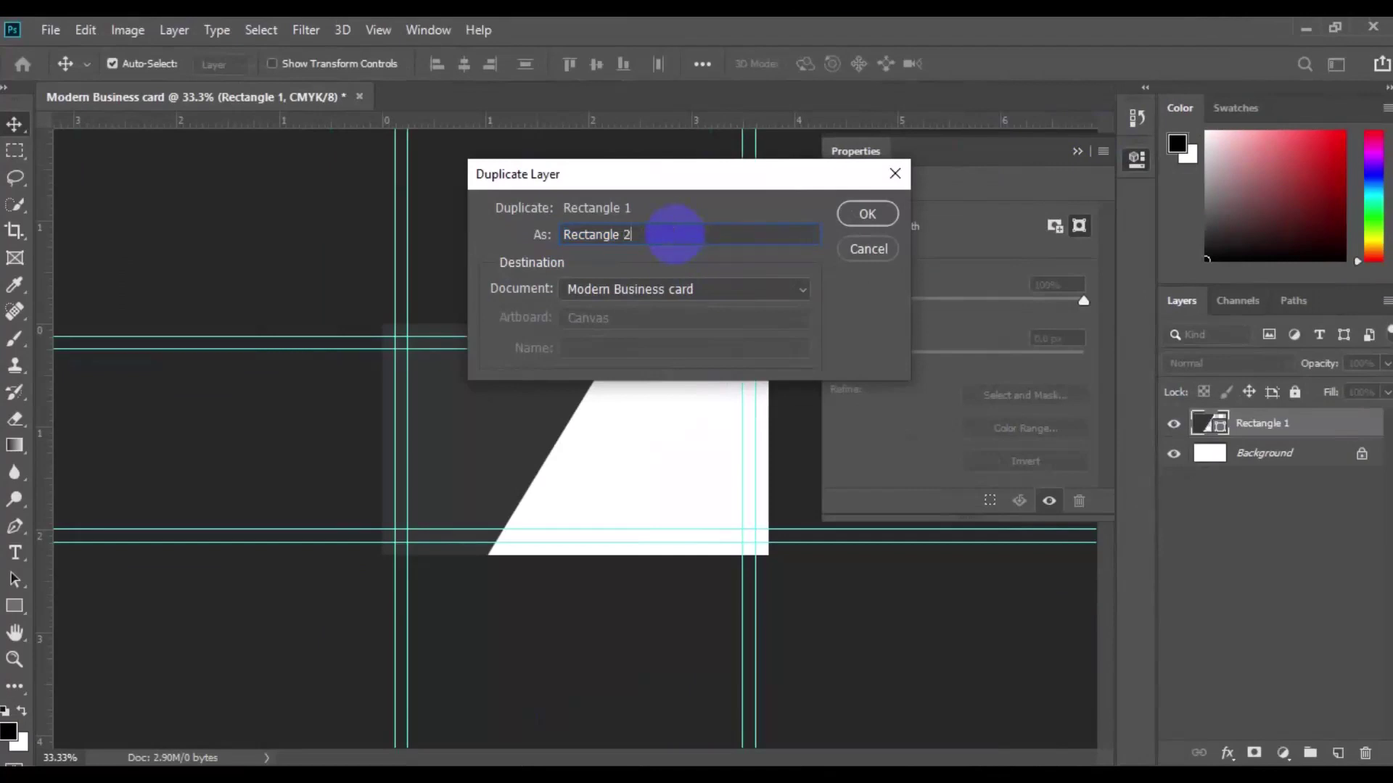
pyautogui.click(867, 214)
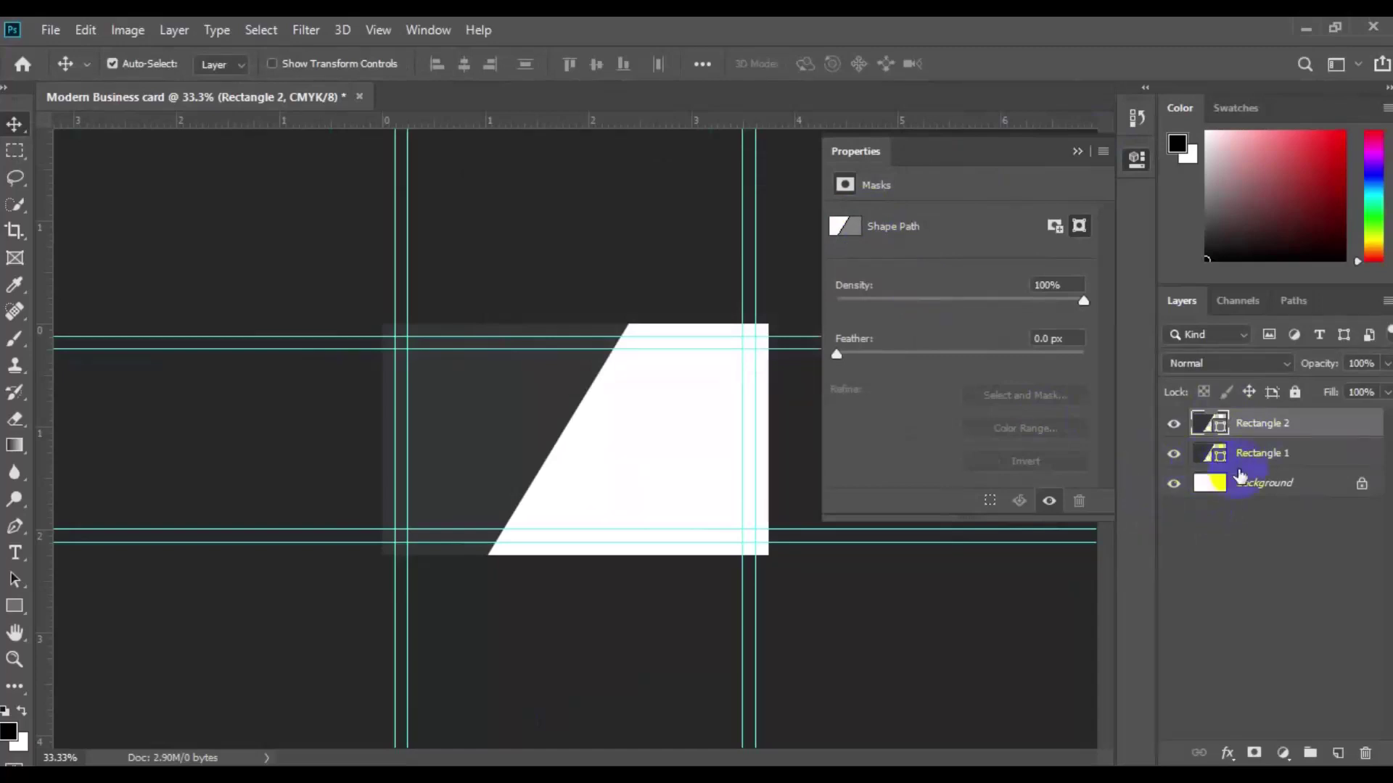
# Step: Change Rectangle 1's fill colour to grey 5f615b
pyautogui.click(1280, 459)
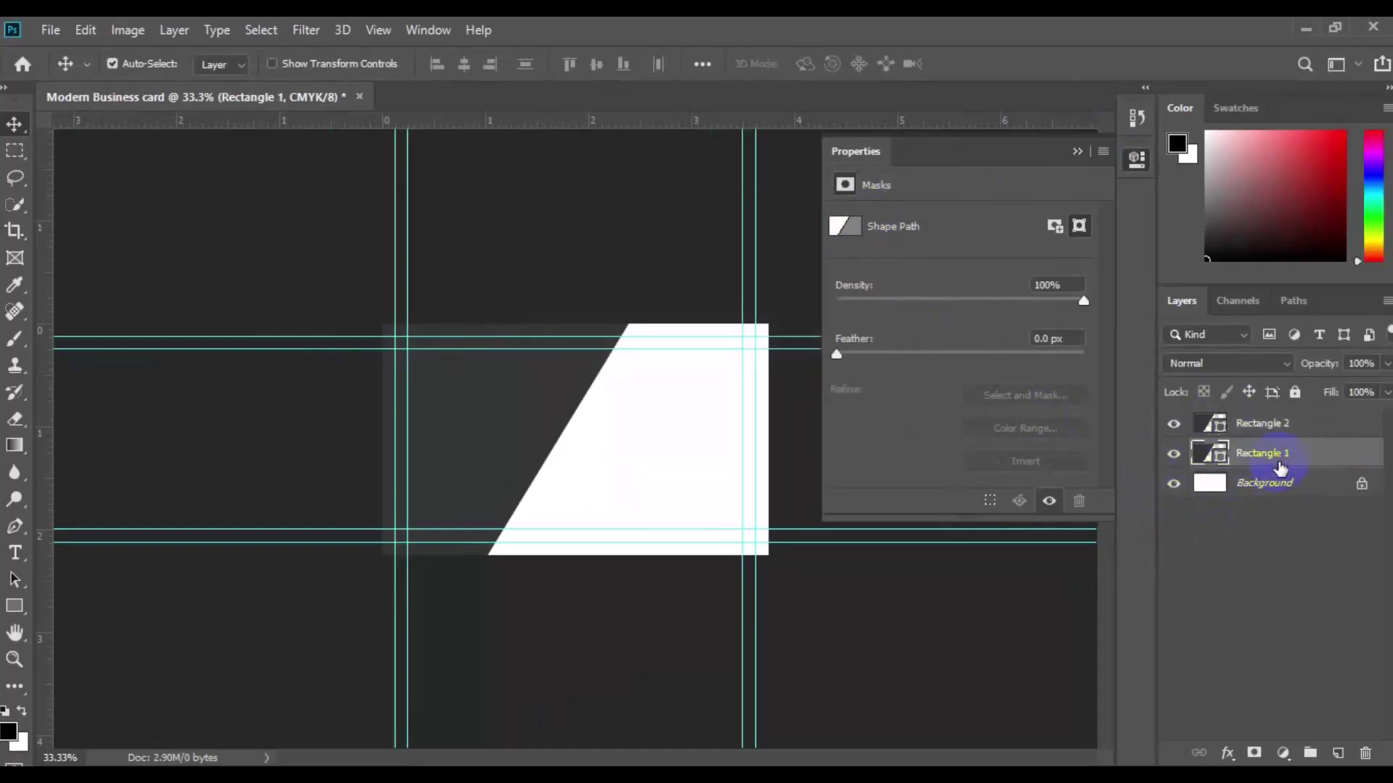
pyautogui.doubleClick(1220, 458)
pyautogui.click(439, 321)
pyautogui.click(858, 149)
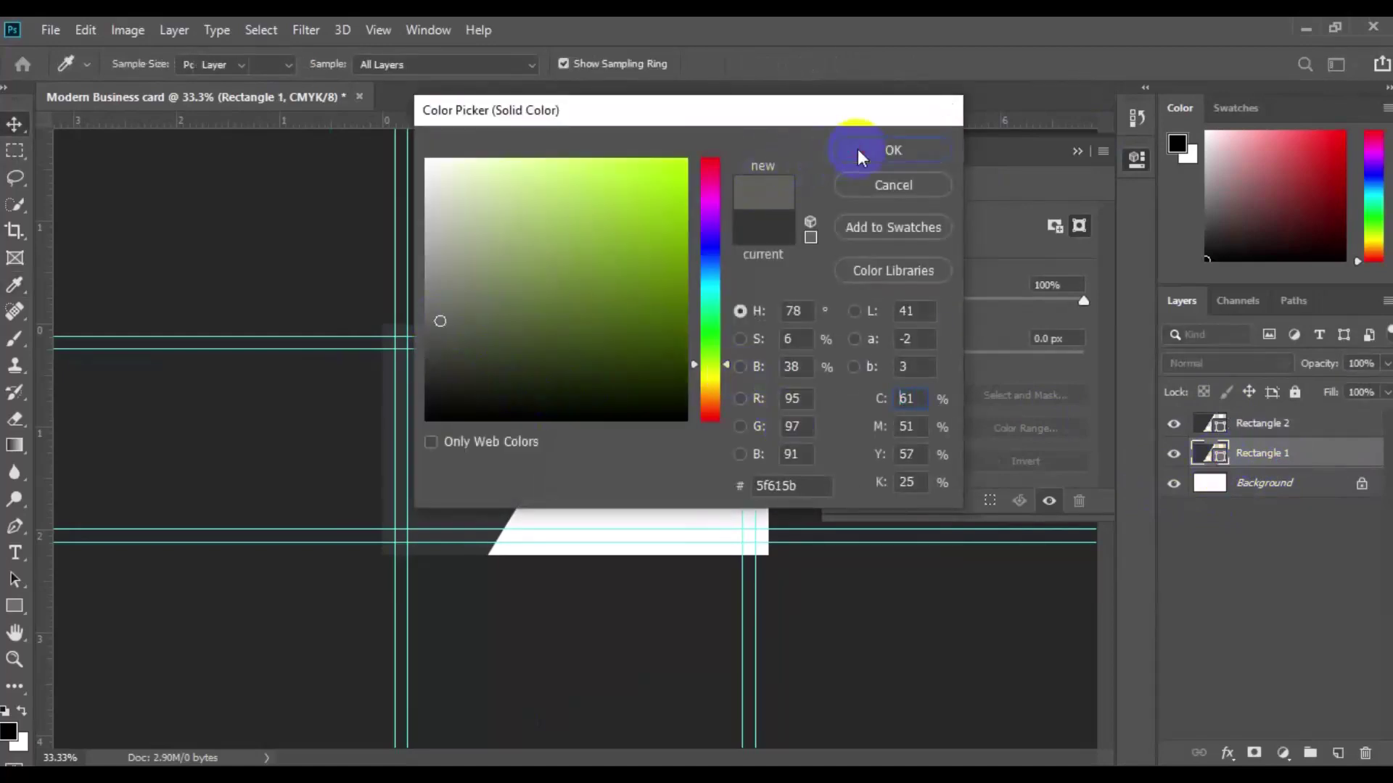
# Step: Shift Rectangle 1 0.339 in right to reveal a grey diagonal strip
pyautogui.click(90, 36)
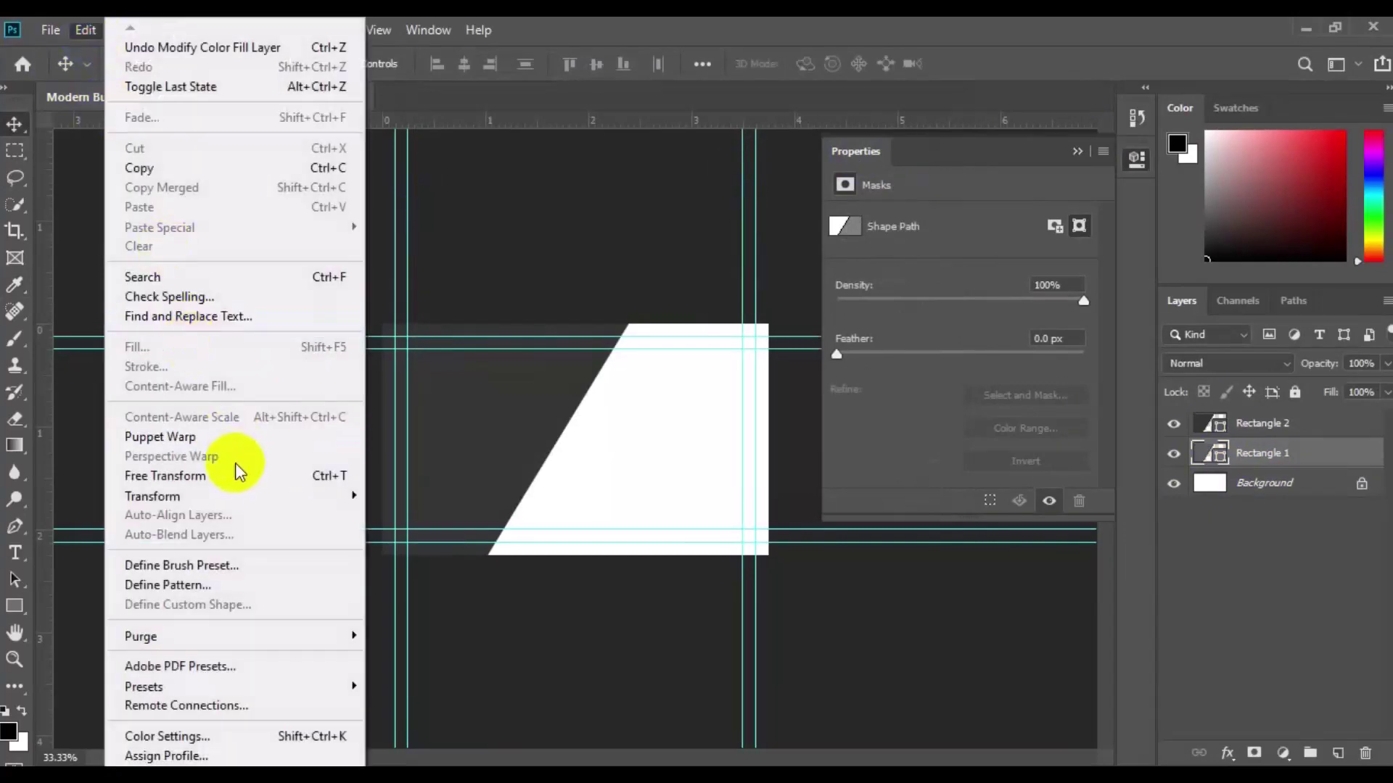
pyautogui.click(236, 472)
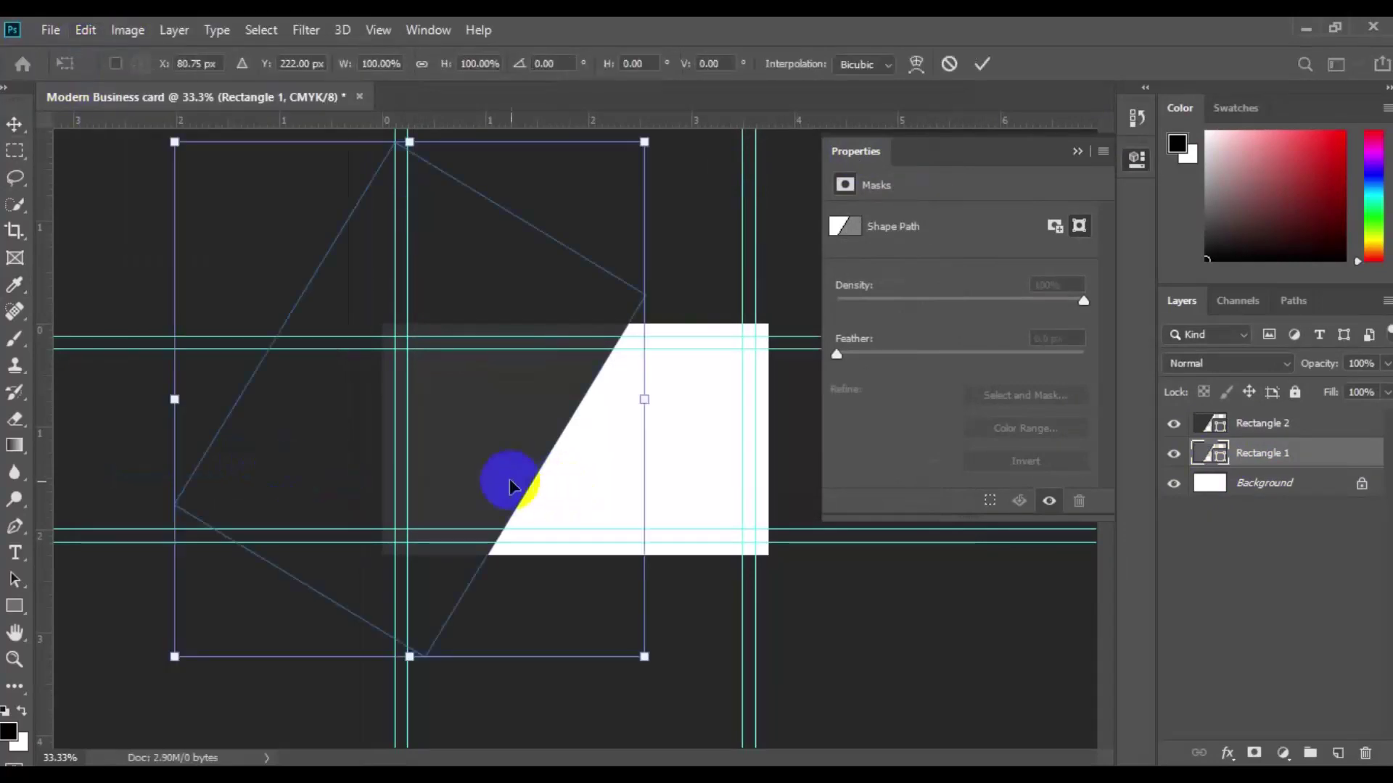
pyautogui.moveTo(500, 483); pyautogui.dragTo(535, 489)
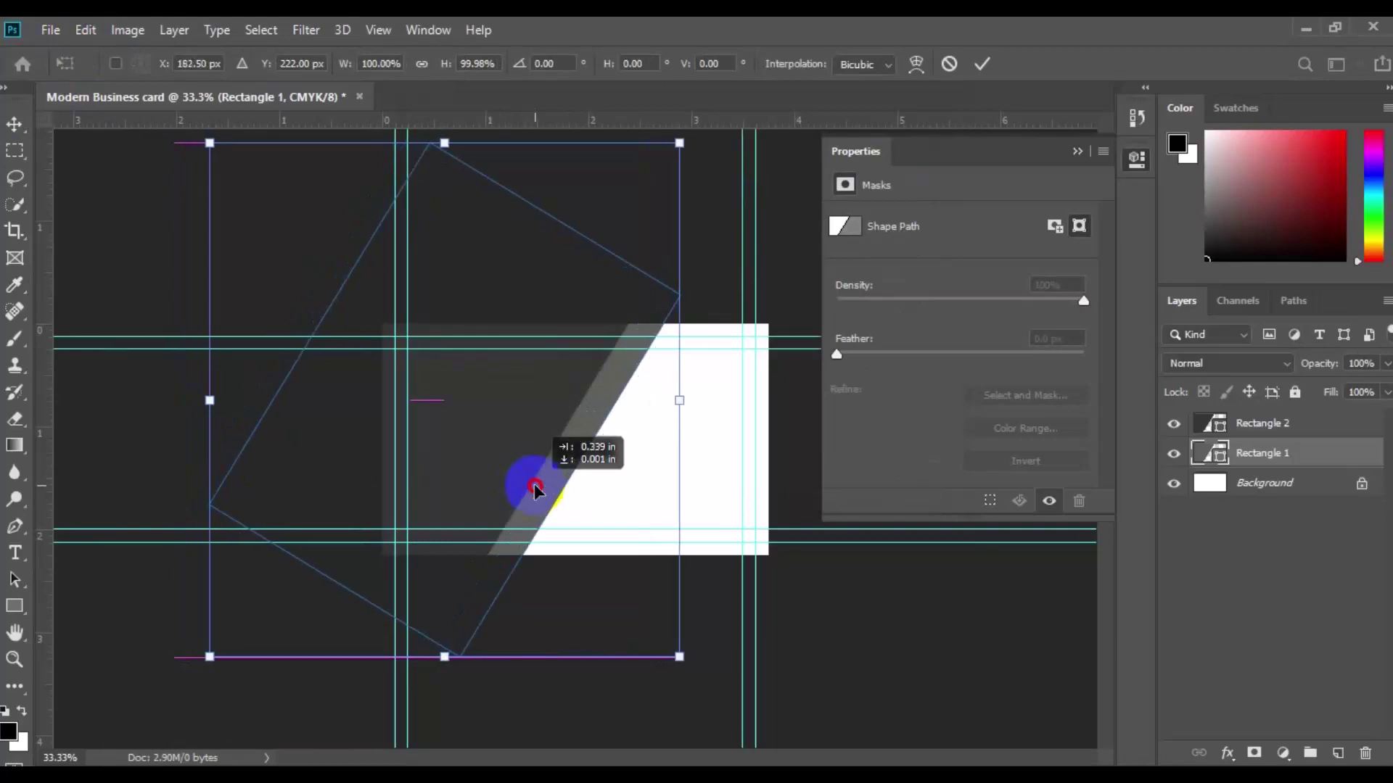
pyautogui.click(986, 70)
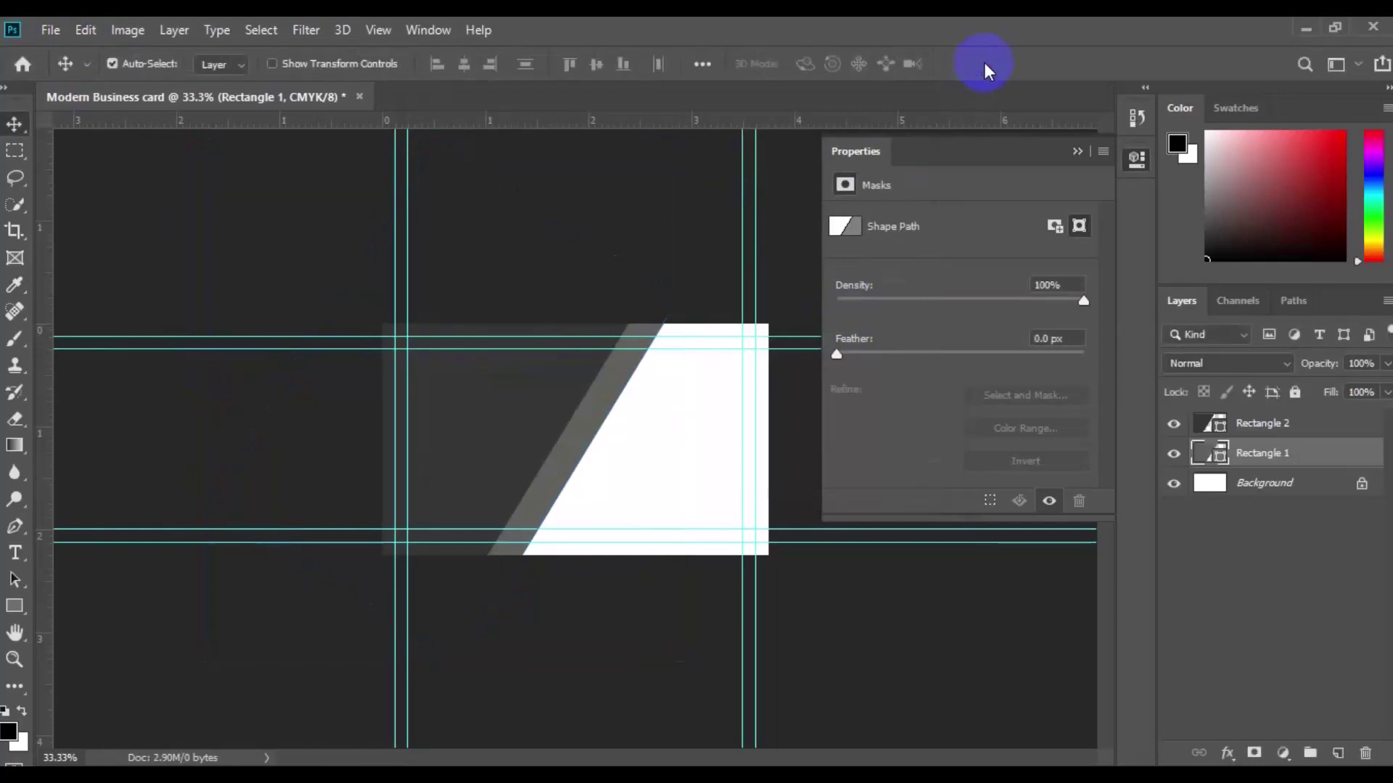
pyautogui.click(541, 437)
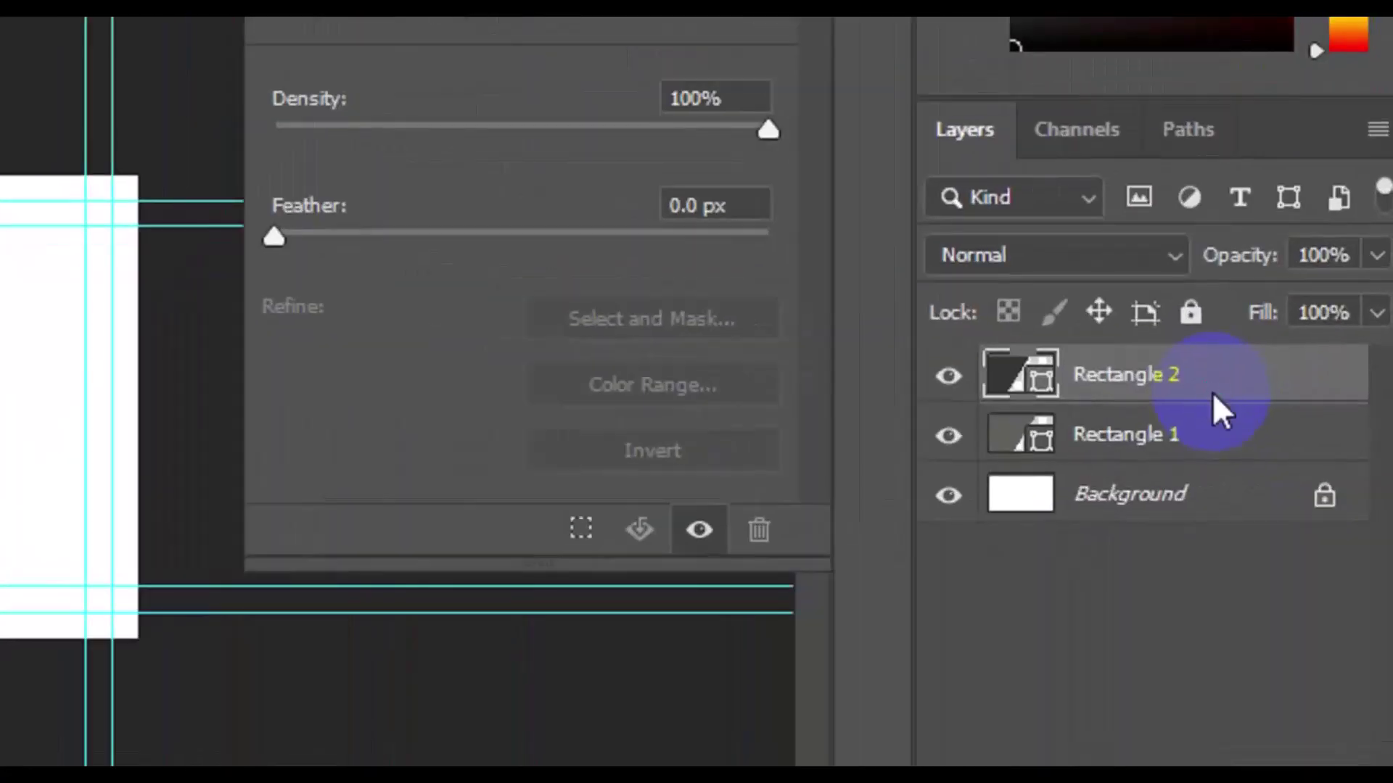
# Step: Duplicate Rectangle 2 as a new layer named Rectangle 3
pyautogui.rightClick(1305, 435)
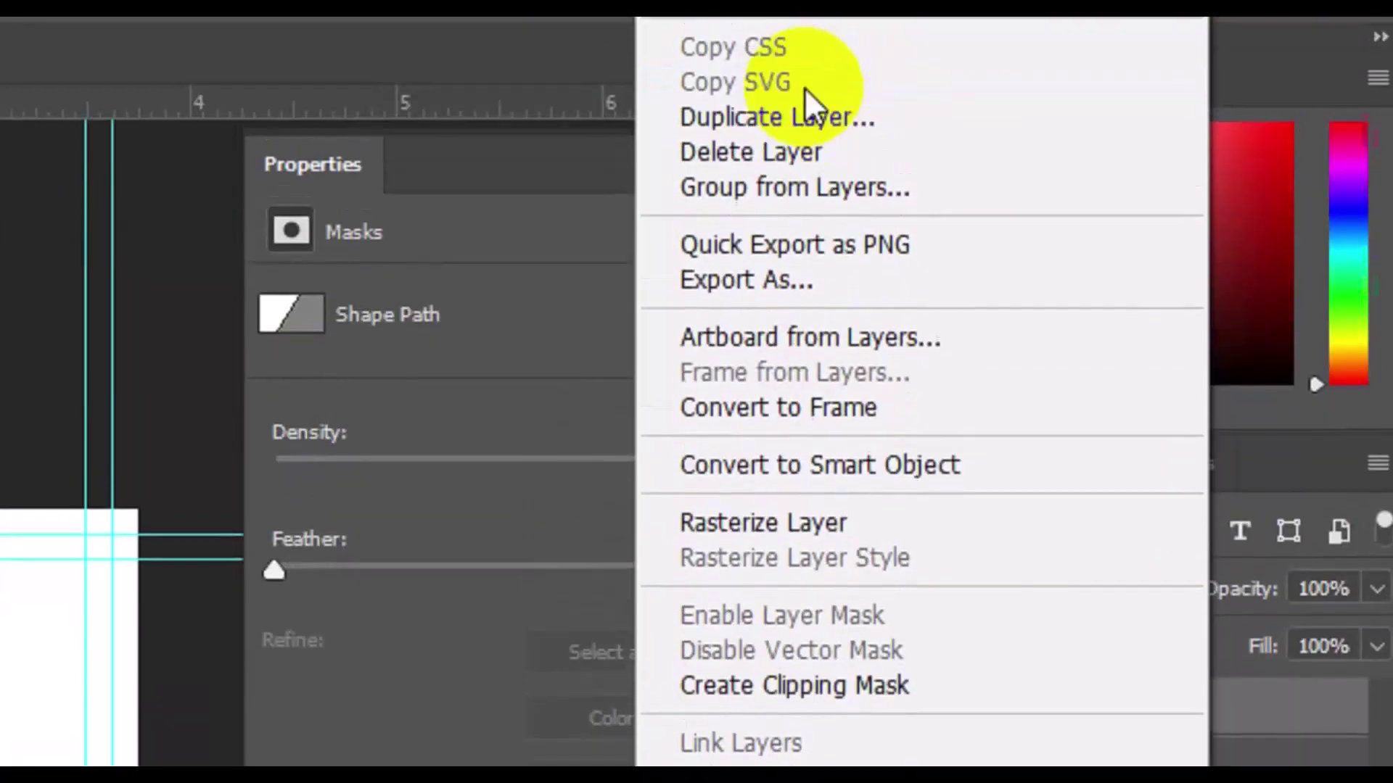
pyautogui.click(806, 205)
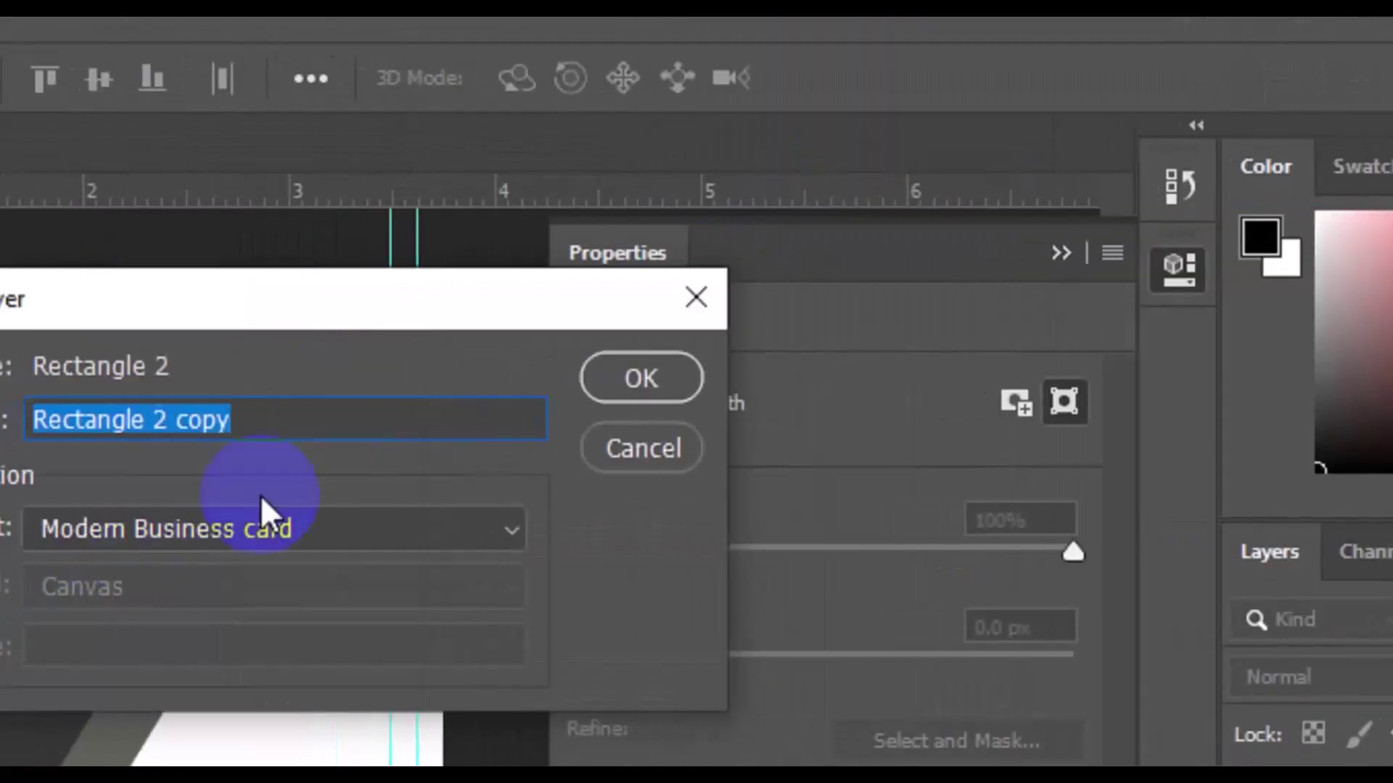
pyautogui.click(274, 421)
pyautogui.doubleClick(278, 421)
pyautogui.press('BackSpace')
pyautogui.press('BackSpace')
pyautogui.press('BackSpace')
pyautogui.write('3')
pyautogui.click(724, 385)
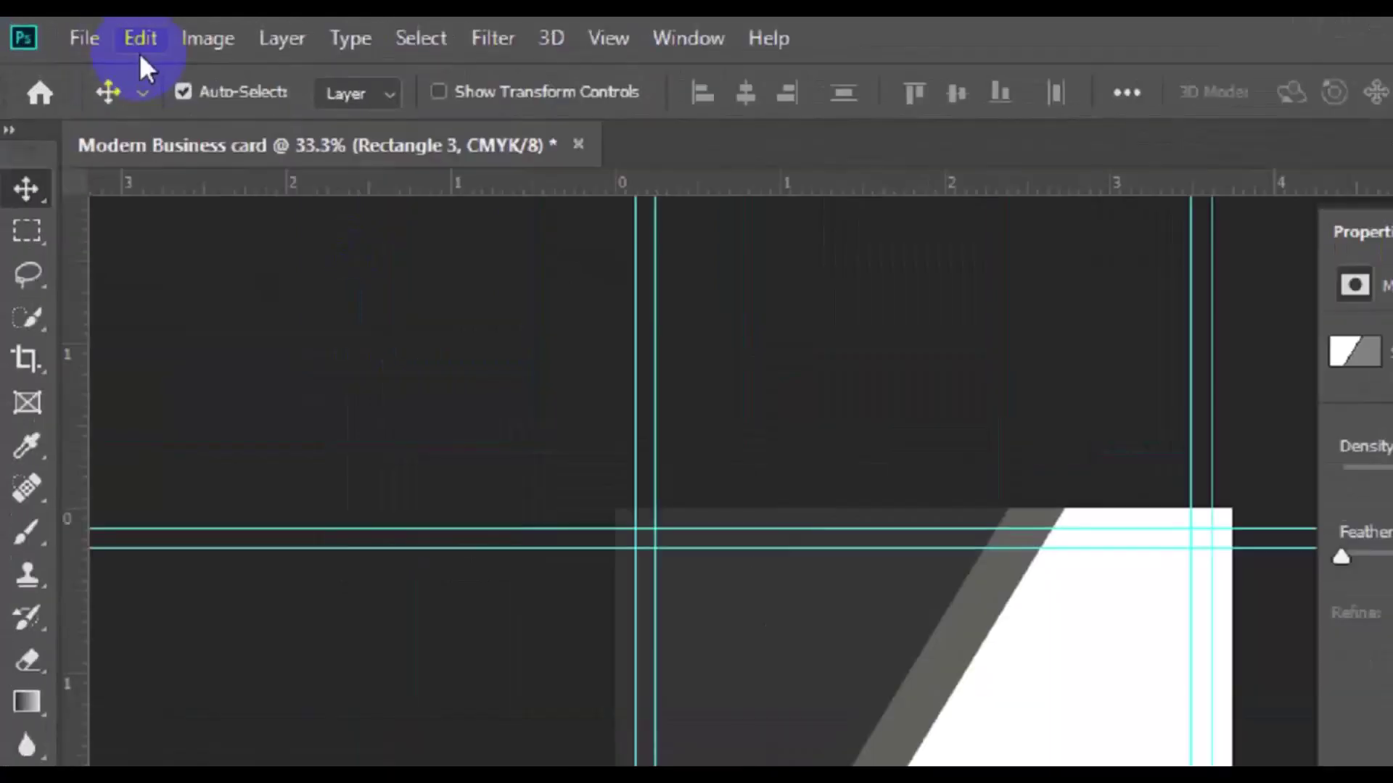
# Step: Flip Rectangle 3 horizontally and move it down beside the white panel
pyautogui.click(85, 33)
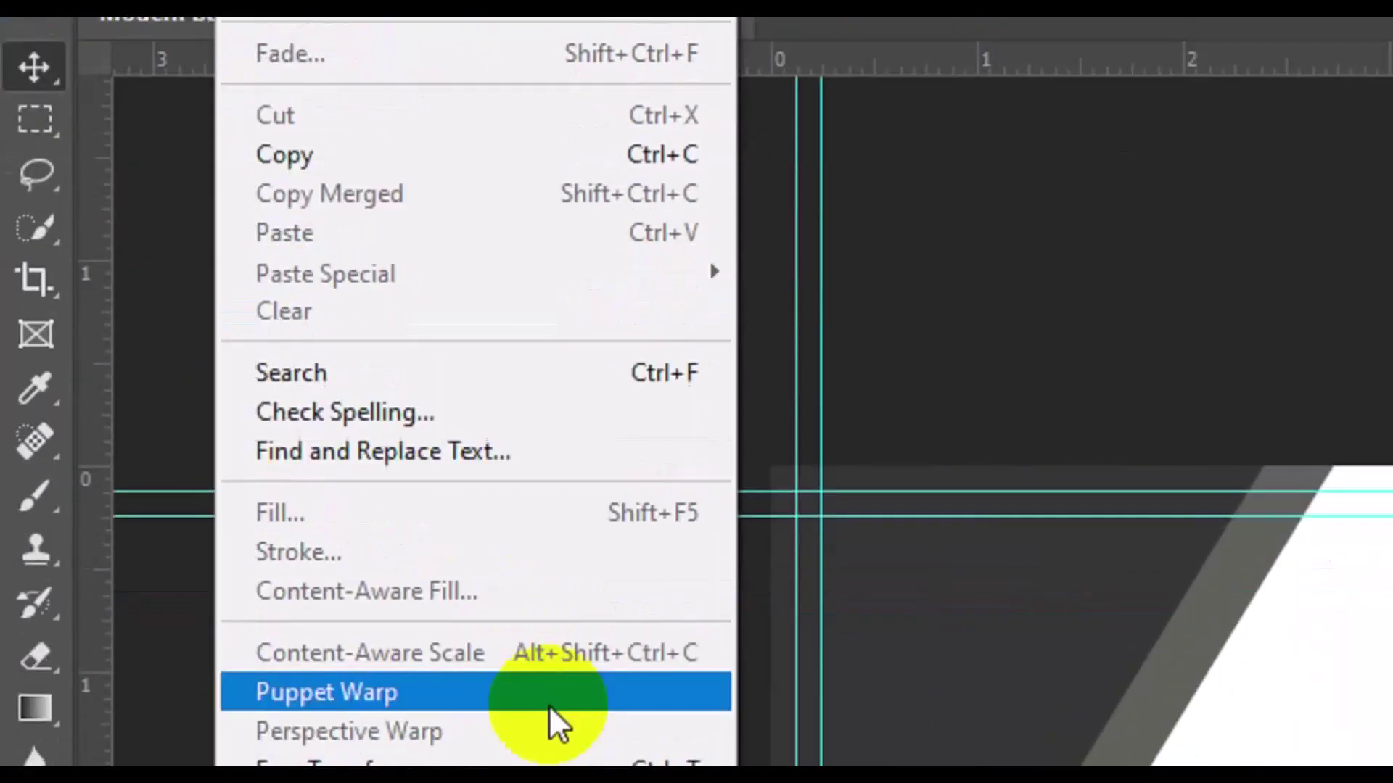
pyautogui.click(553, 673)
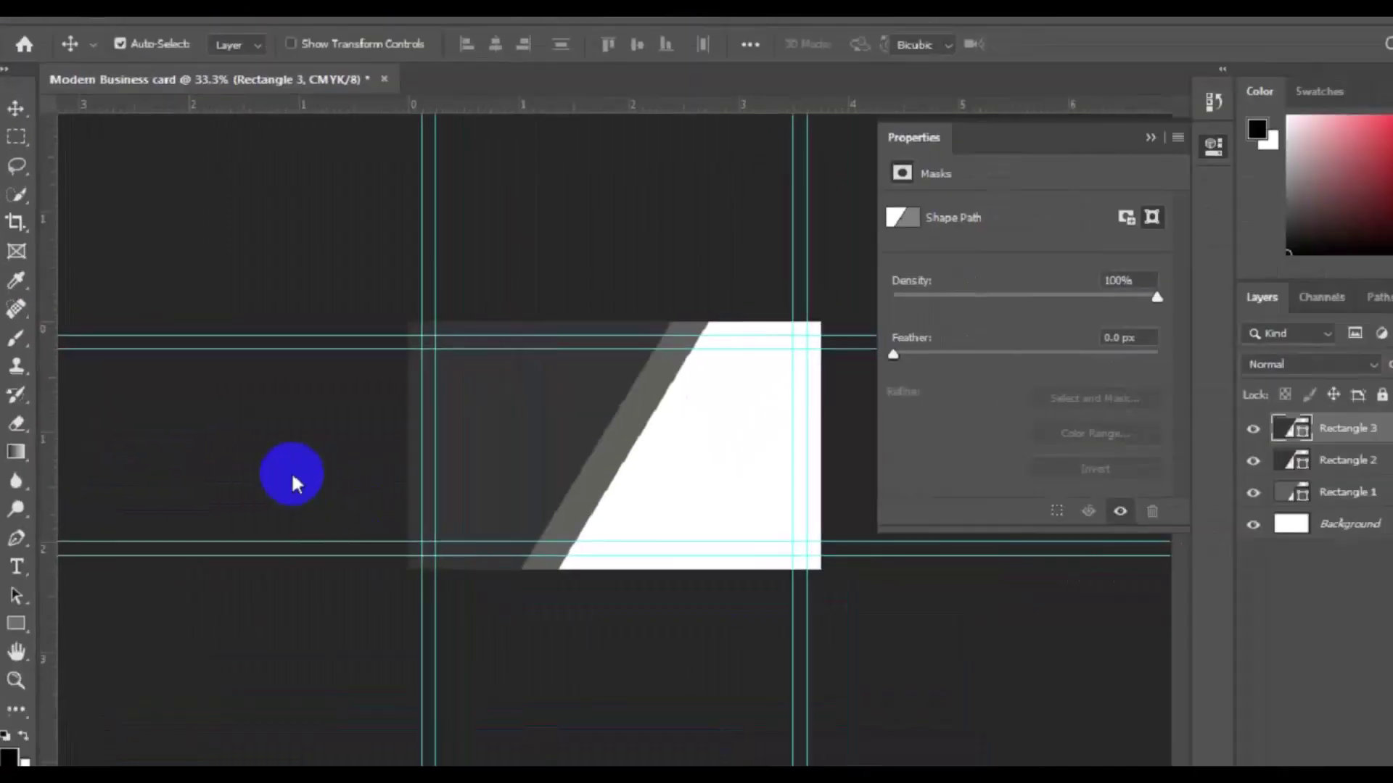
pyautogui.rightClick(501, 462)
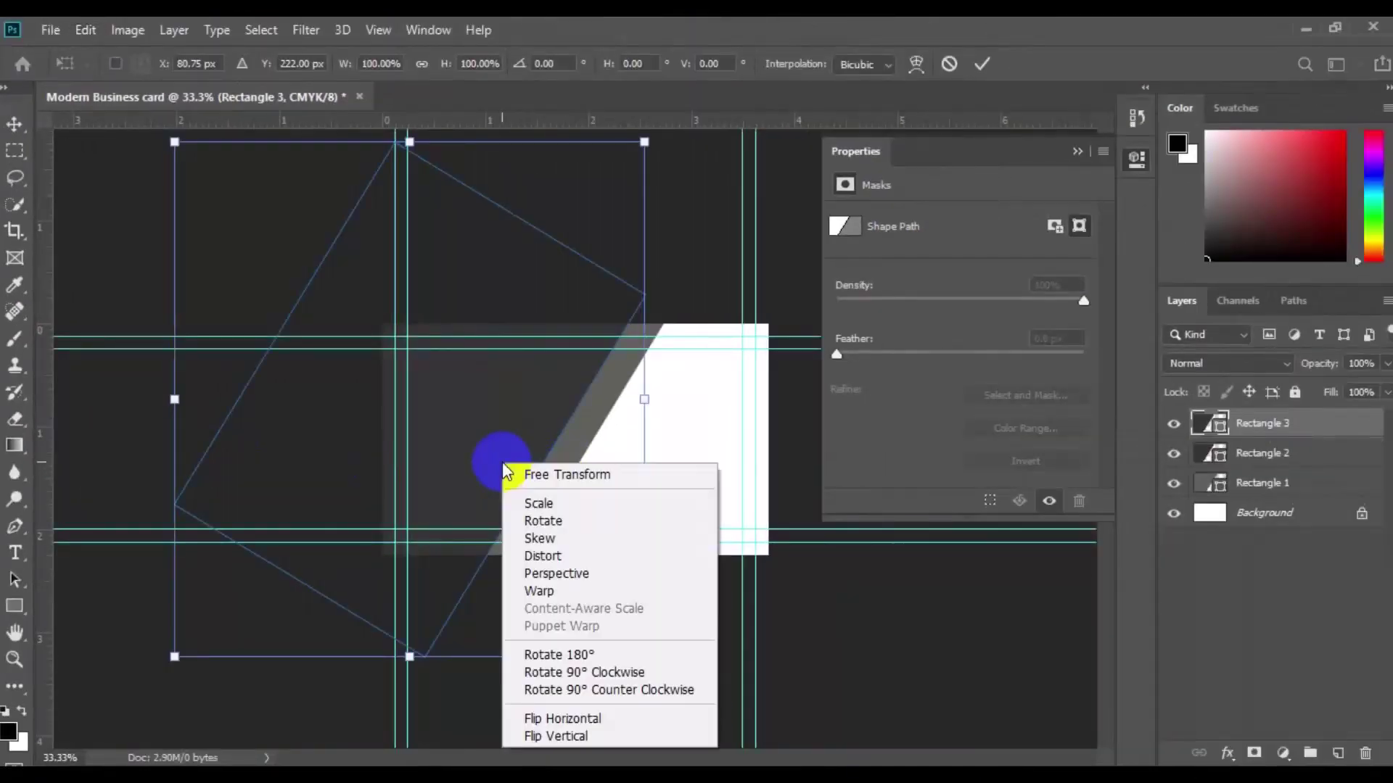
pyautogui.click(601, 718)
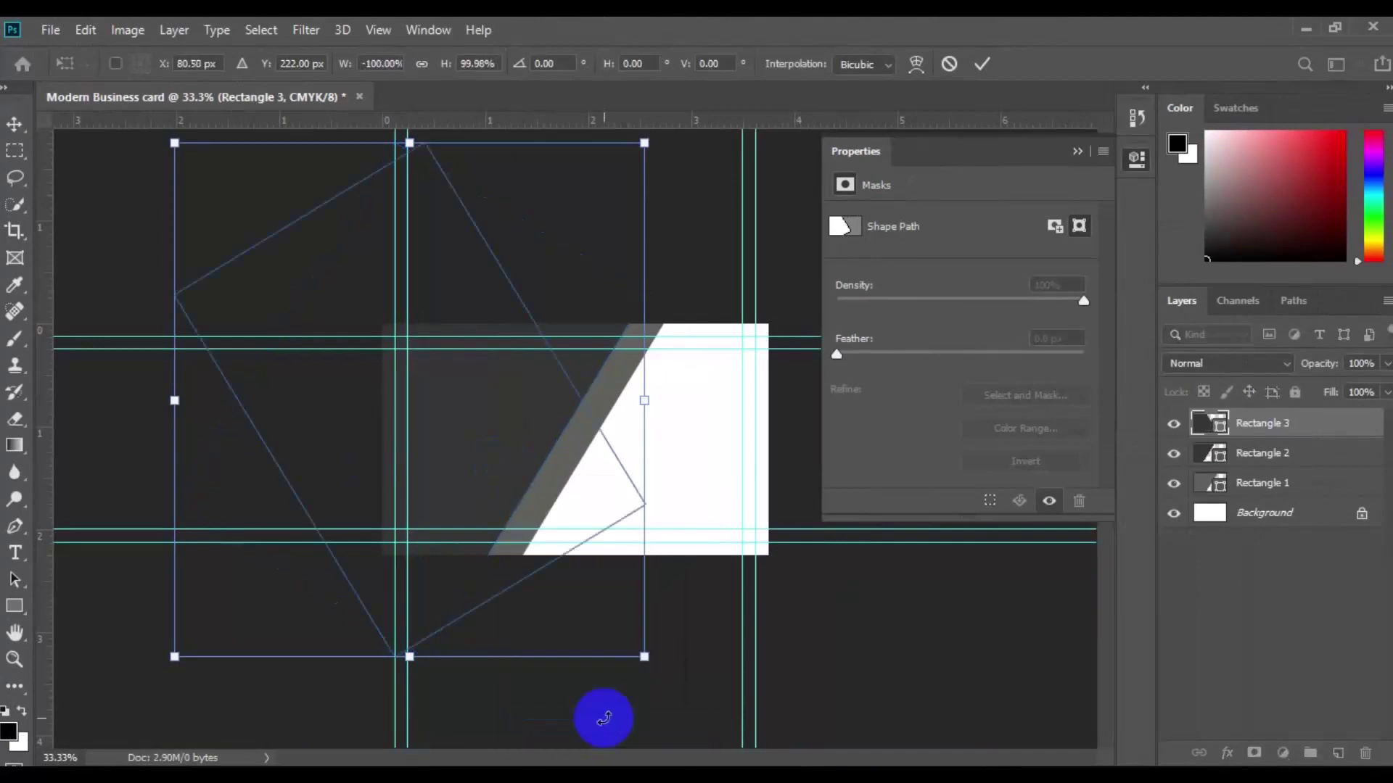
pyautogui.moveTo(459, 459); pyautogui.dragTo(454, 563)
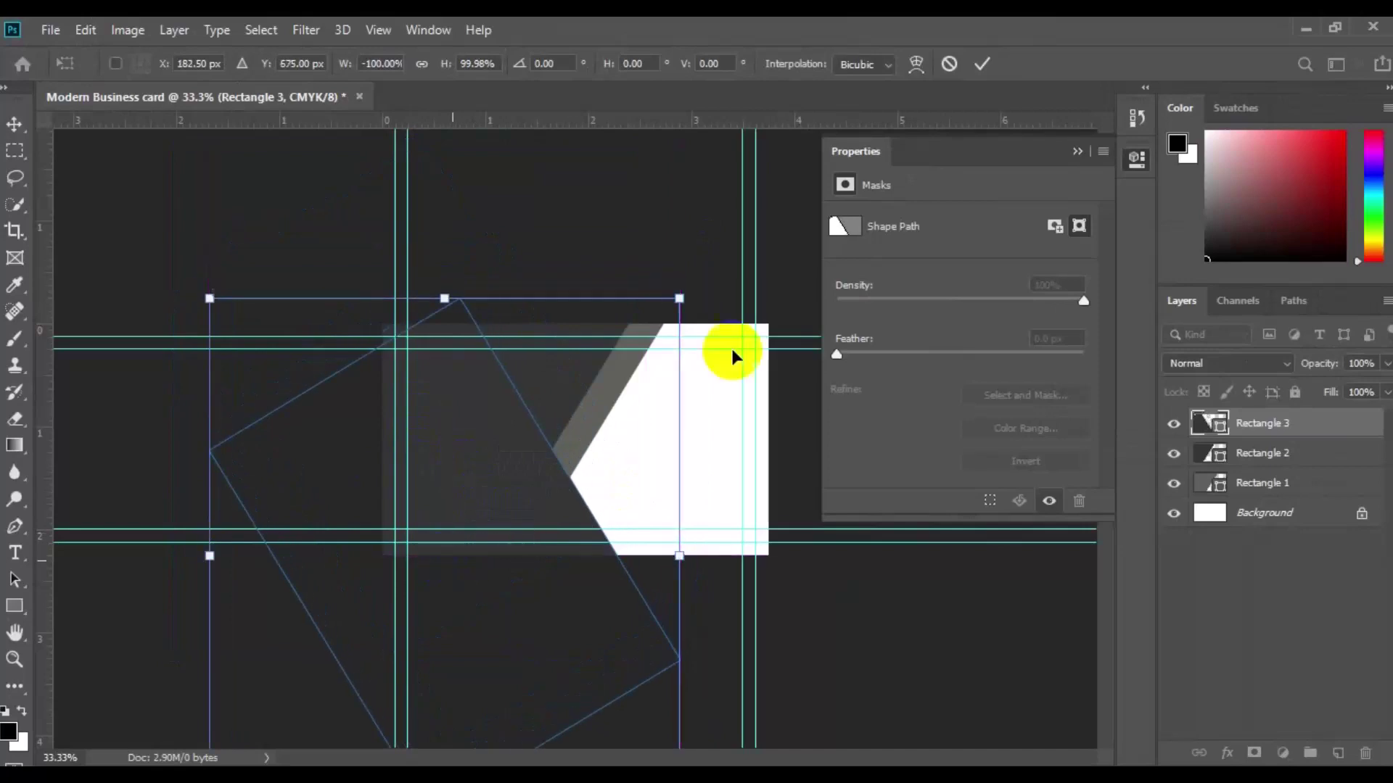
pyautogui.click(983, 65)
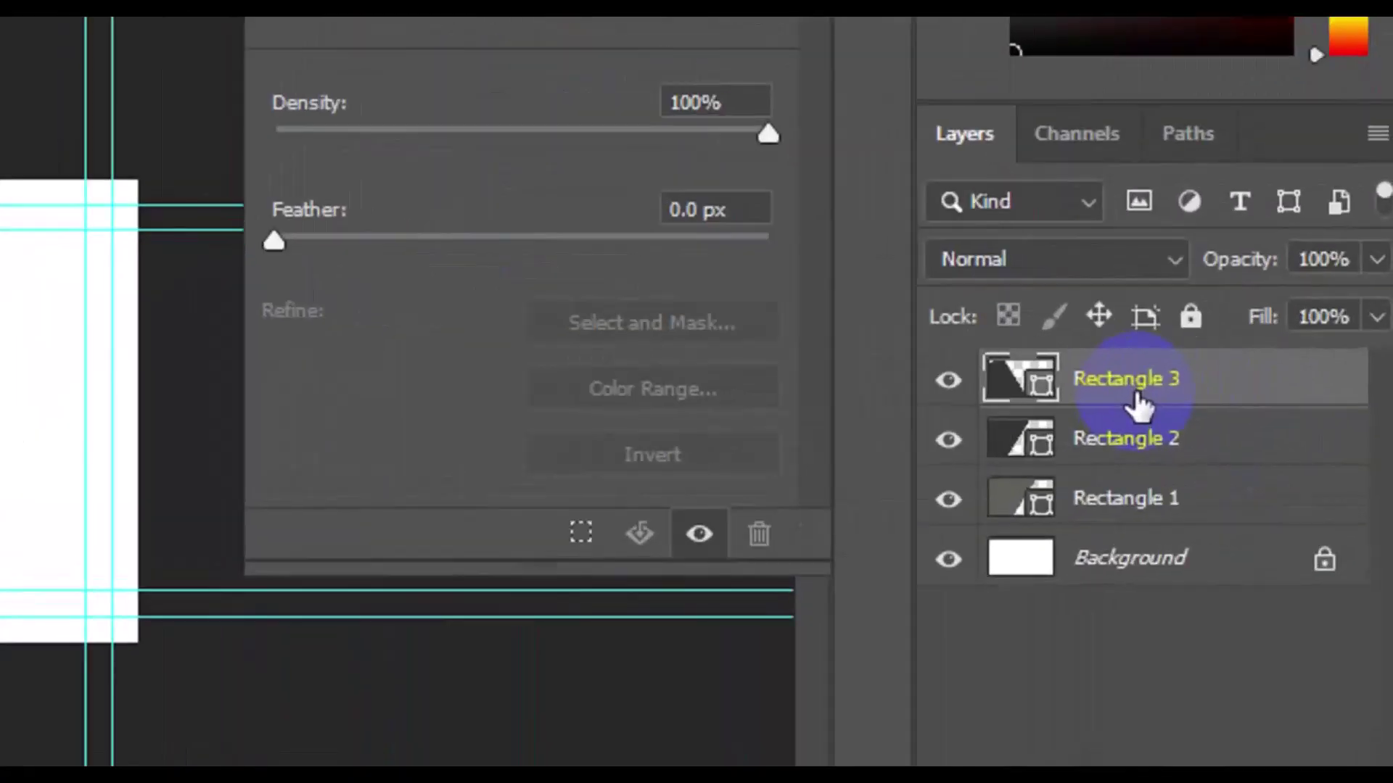
# Step: Duplicate Rectangle 3 as a new layer named Rectangle 4
pyautogui.rightClick(1135, 395)
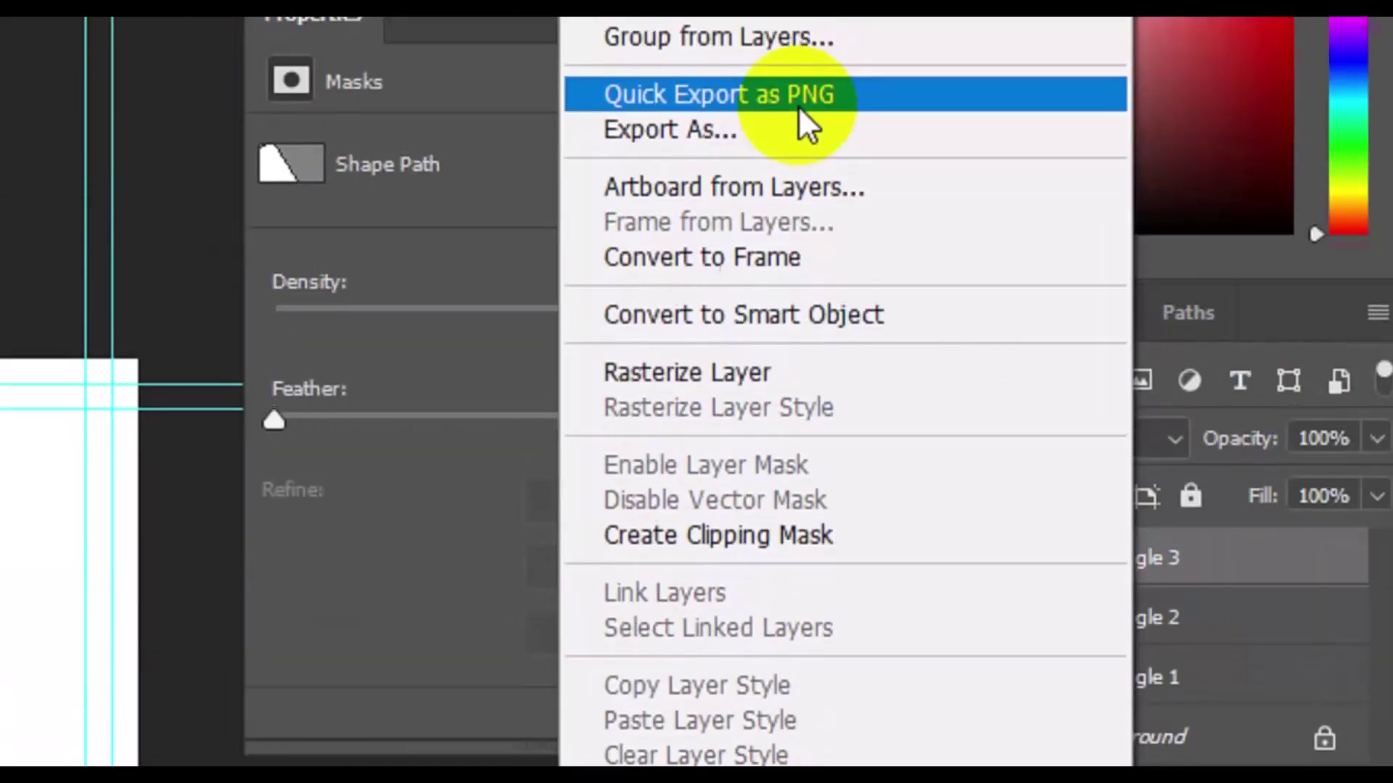
pyautogui.click(753, 54)
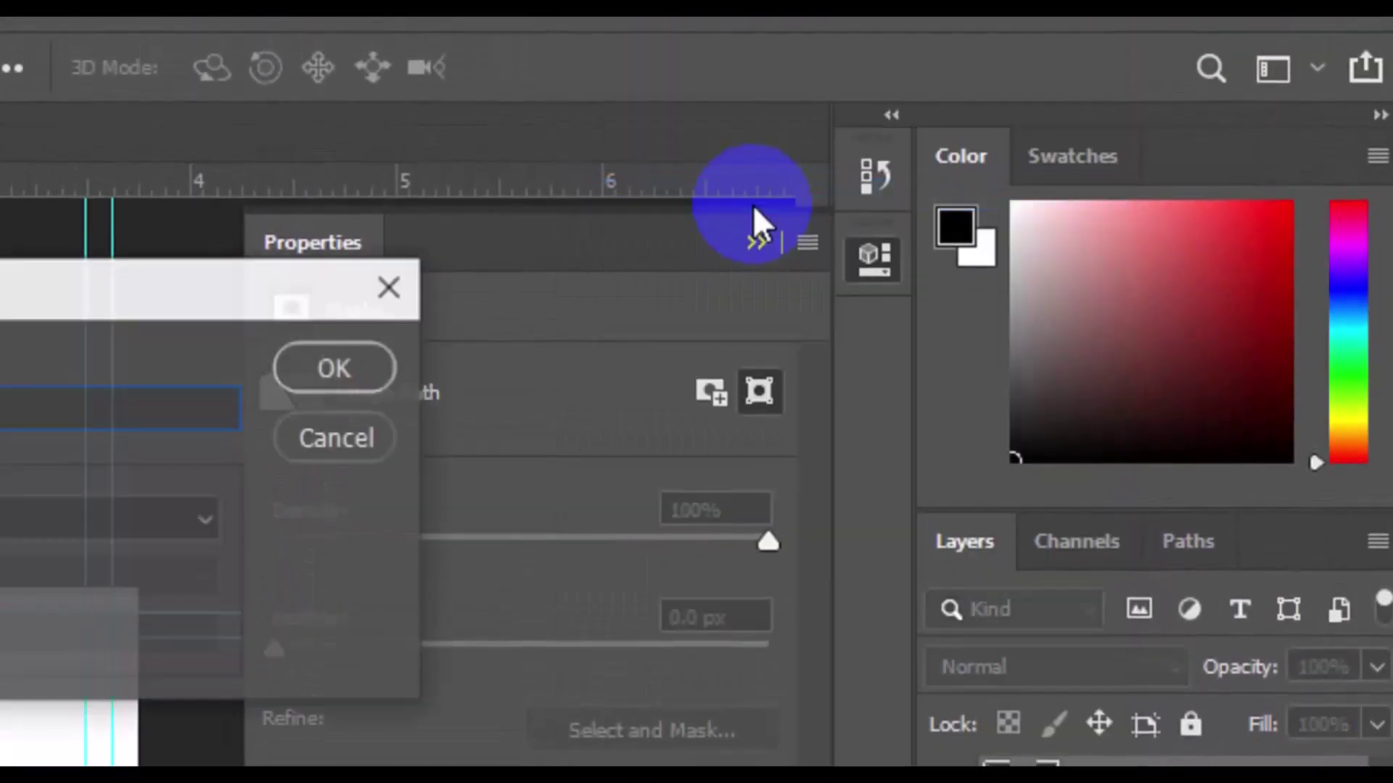
pyautogui.click(0, 412)
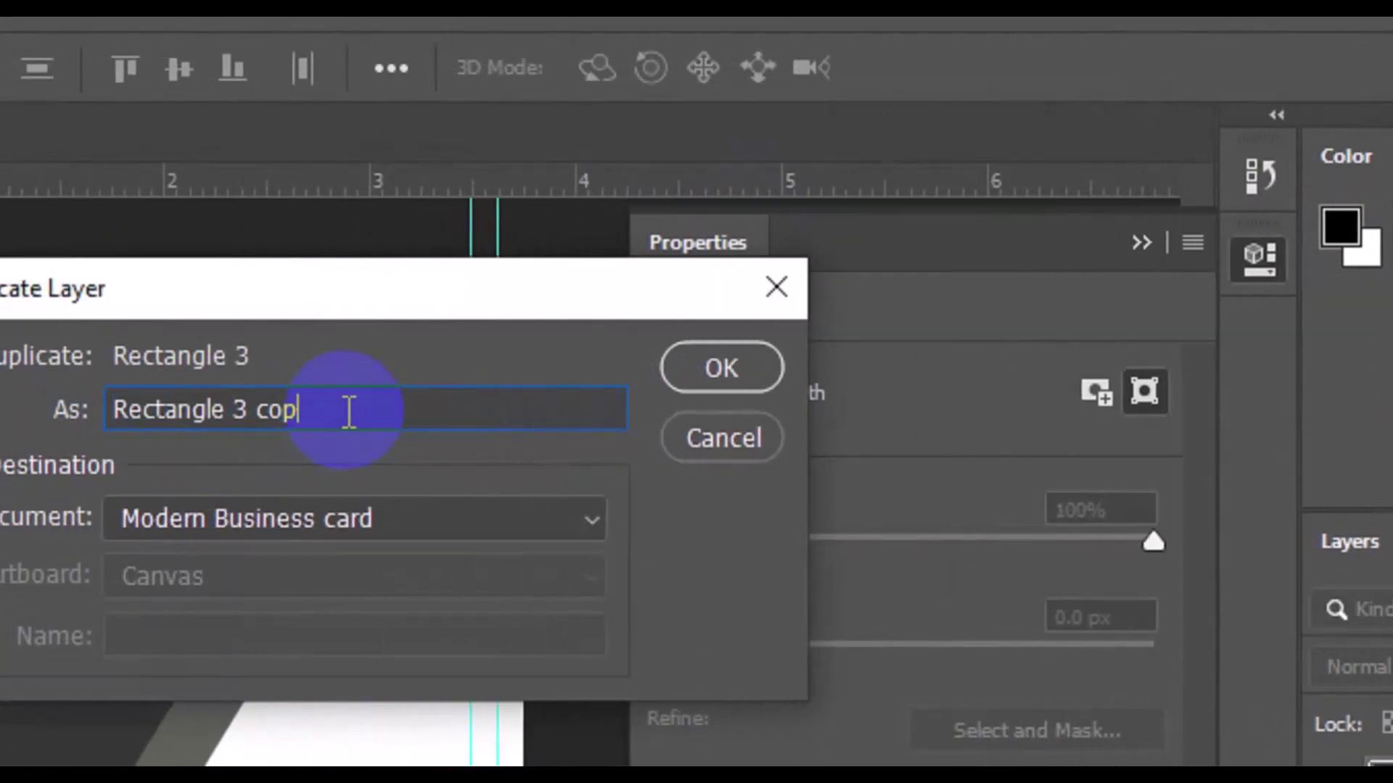
pyautogui.press('BackSpace')
pyautogui.press('BackSpace')
pyautogui.press('BackSpace')
pyautogui.press('BackSpace')
pyautogui.press('BackSpace')
pyautogui.write('4')
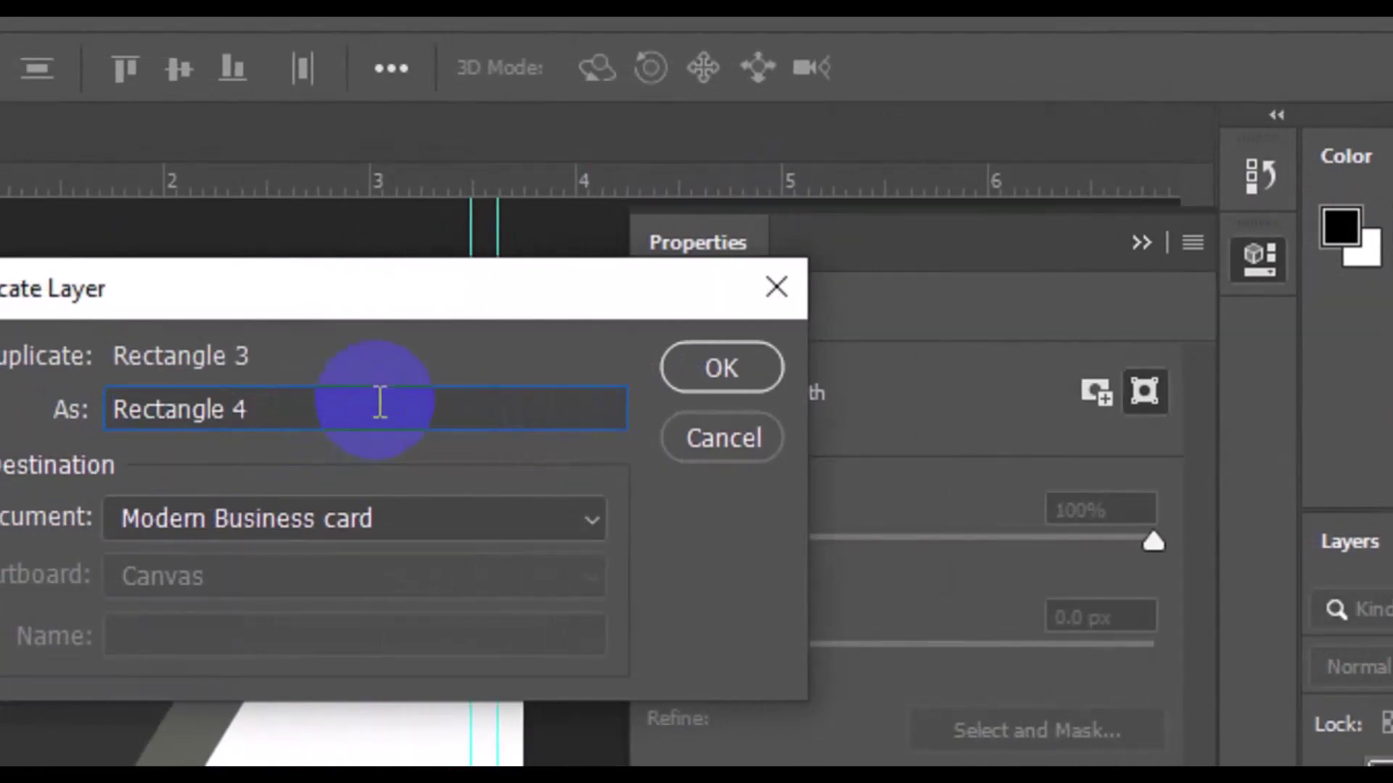
pyautogui.click(693, 367)
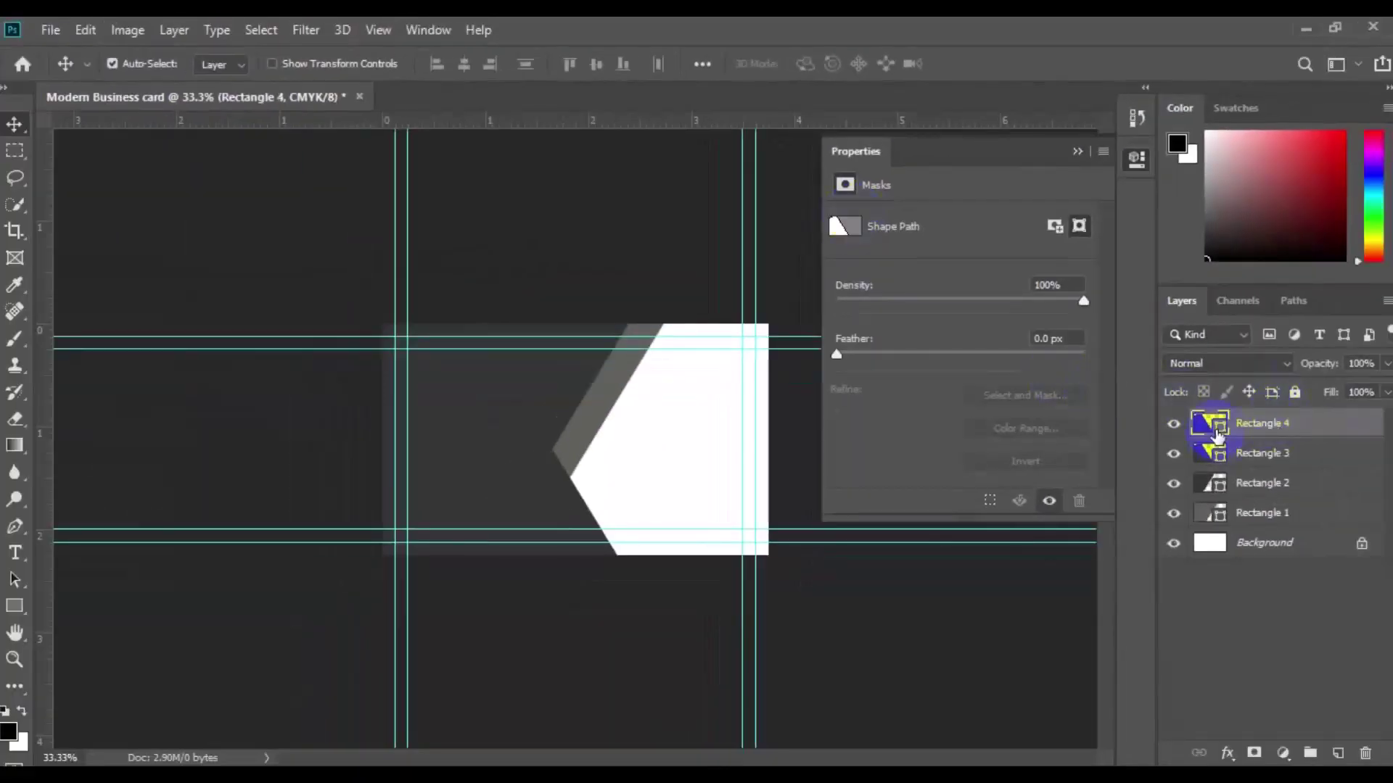
# Step: Fill Rectangle 4 with dark olive 252b18
pyautogui.click(1221, 426)
pyautogui.doubleClick(1221, 425)
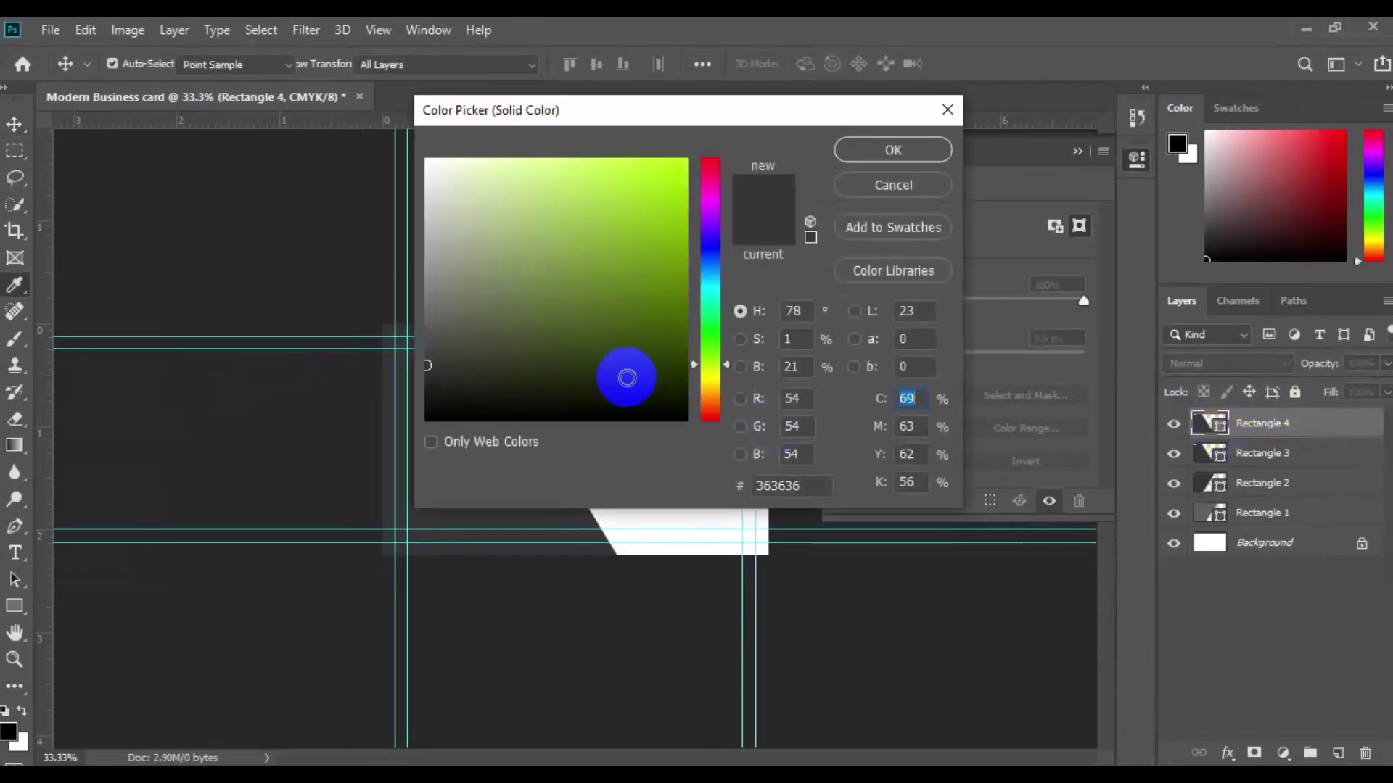
pyautogui.click(541, 376)
pyautogui.click(881, 154)
# Step: Move Rectangle 4 beneath Rectangle 1, just above Background
pyautogui.click(1274, 426)
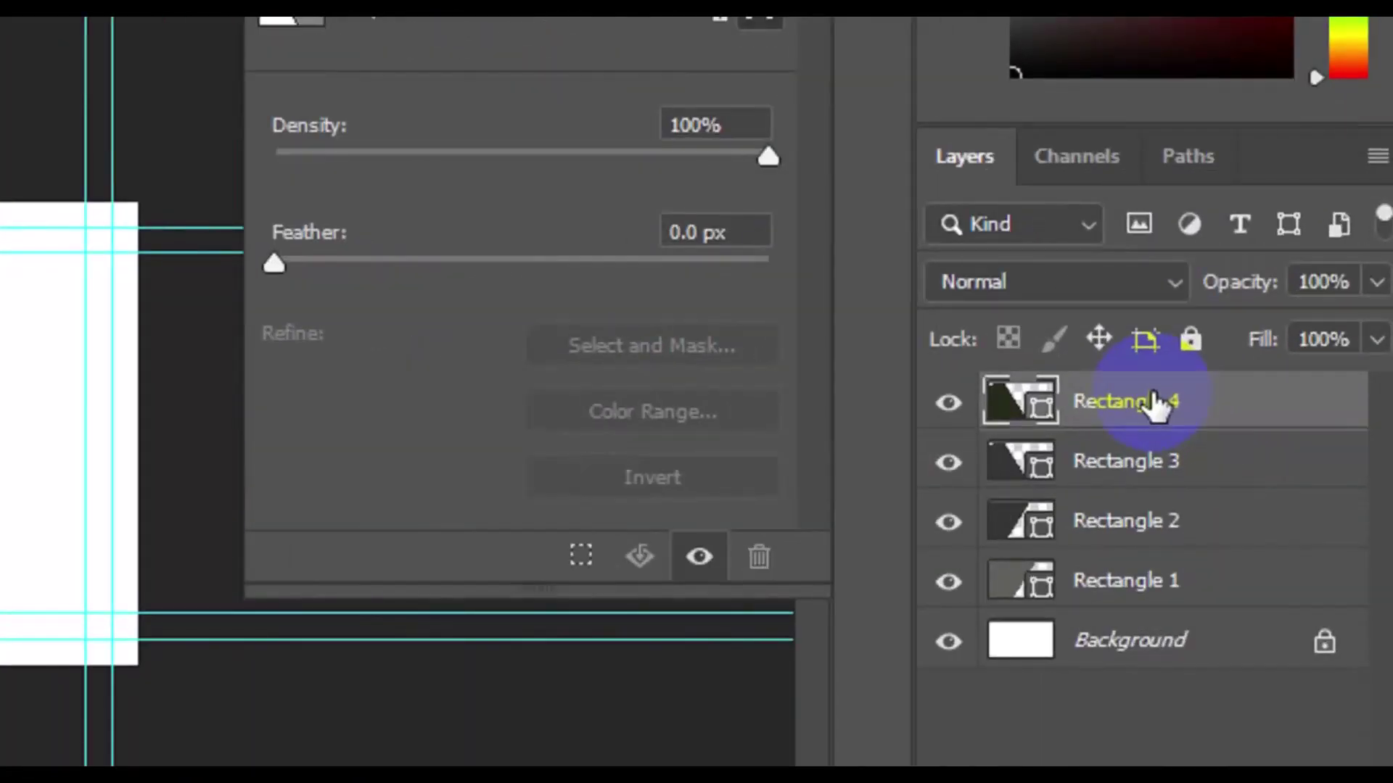
pyautogui.moveTo(1276, 424); pyautogui.dragTo(1275, 447)
pyautogui.moveTo(1152, 448); pyautogui.dragTo(1152, 604)
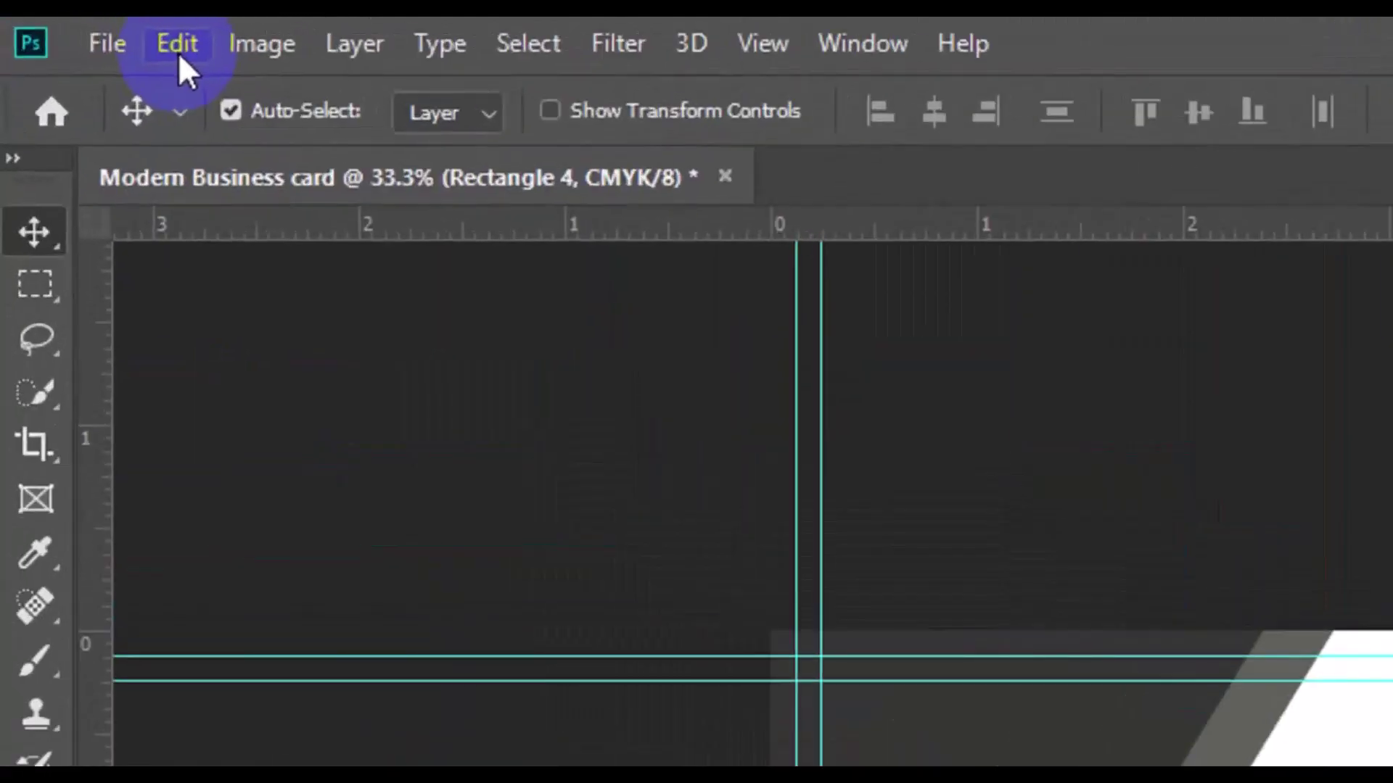
# Step: Free-transform Rectangle 4 about 0.380 in to the right, exposing a dark olive strip under the chevron
pyautogui.click(87, 32)
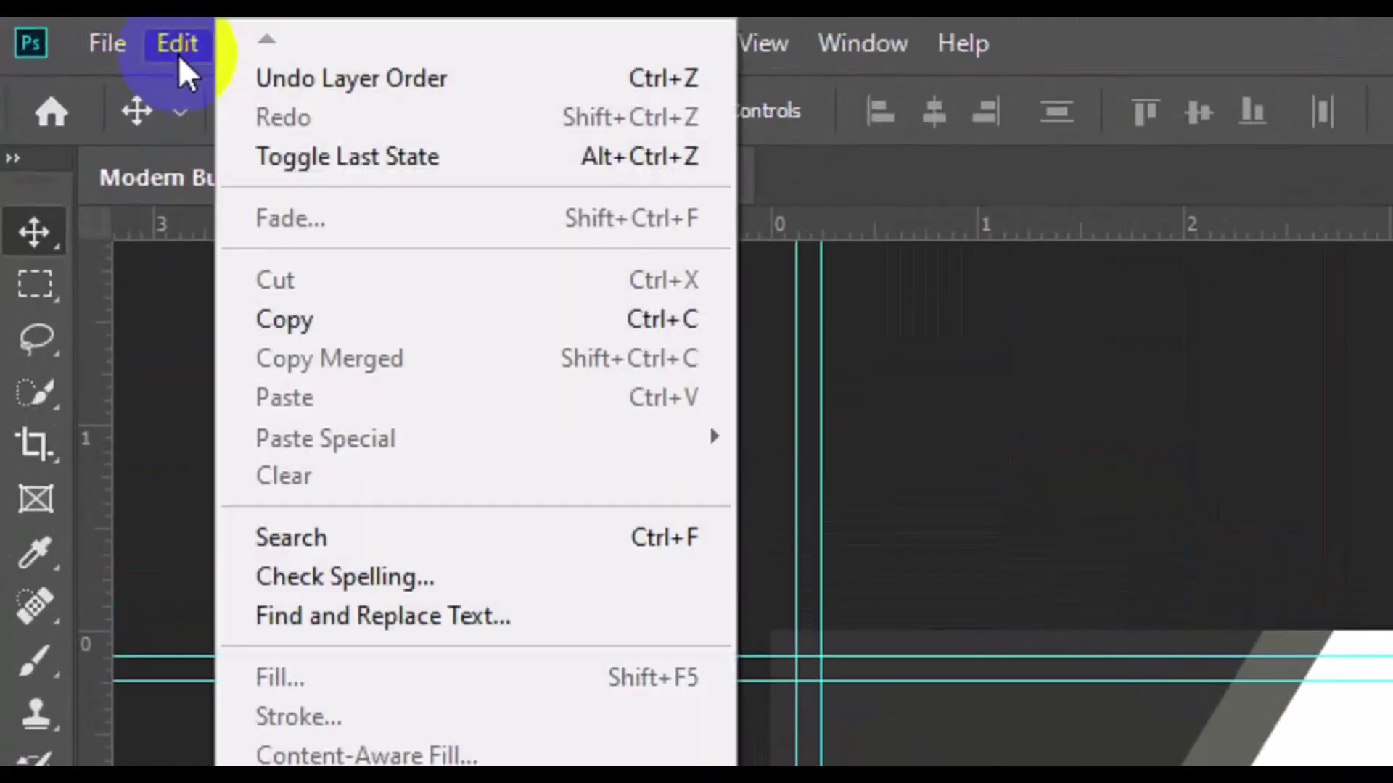
pyautogui.click(433, 591)
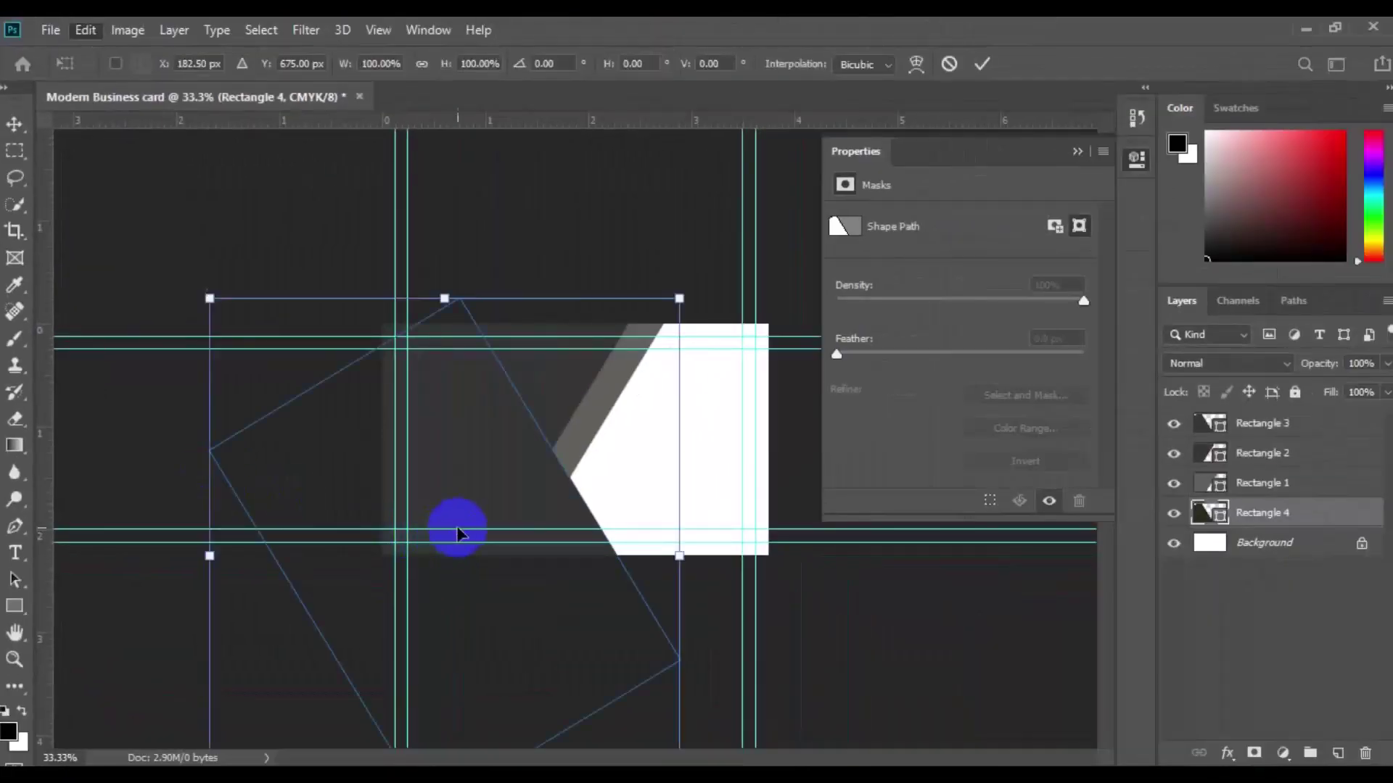
pyautogui.moveTo(457, 535); pyautogui.dragTo(496, 535)
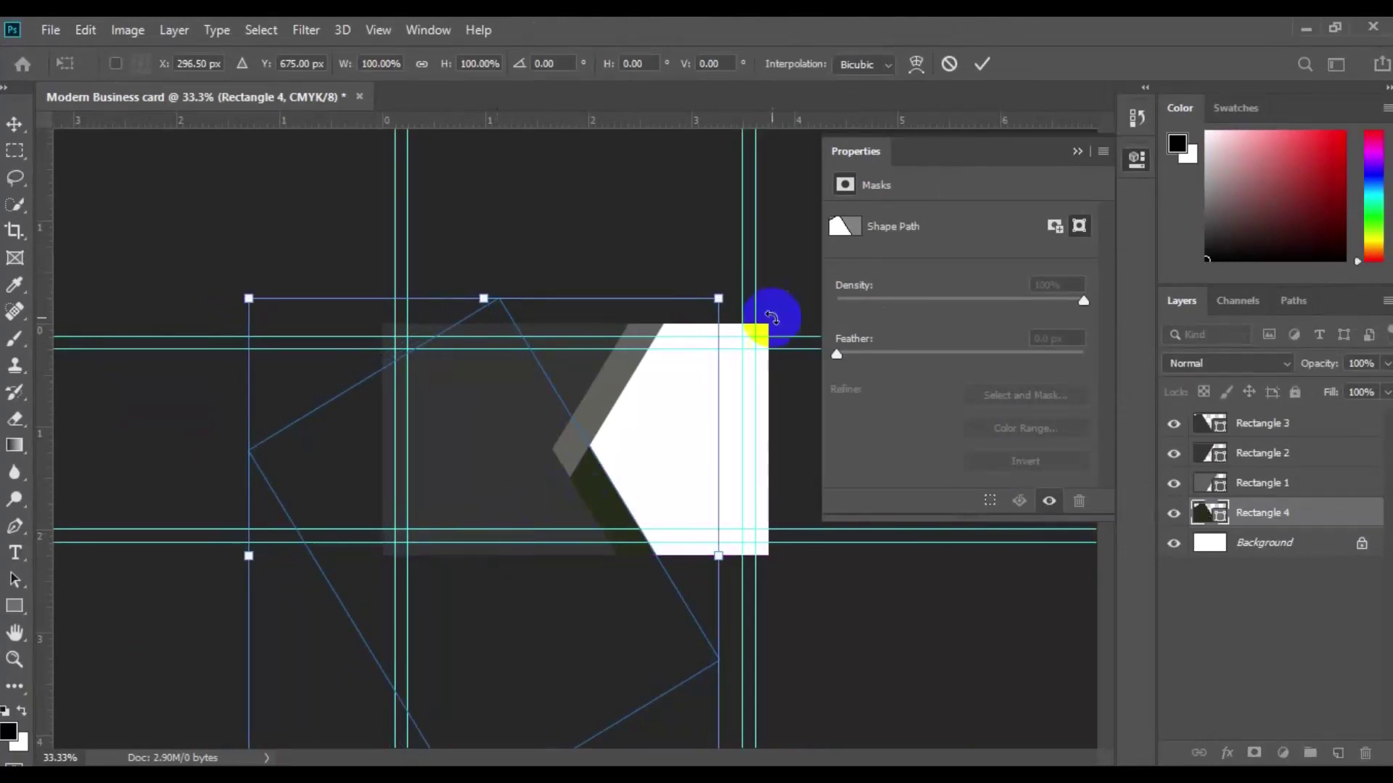
pyautogui.click(983, 75)
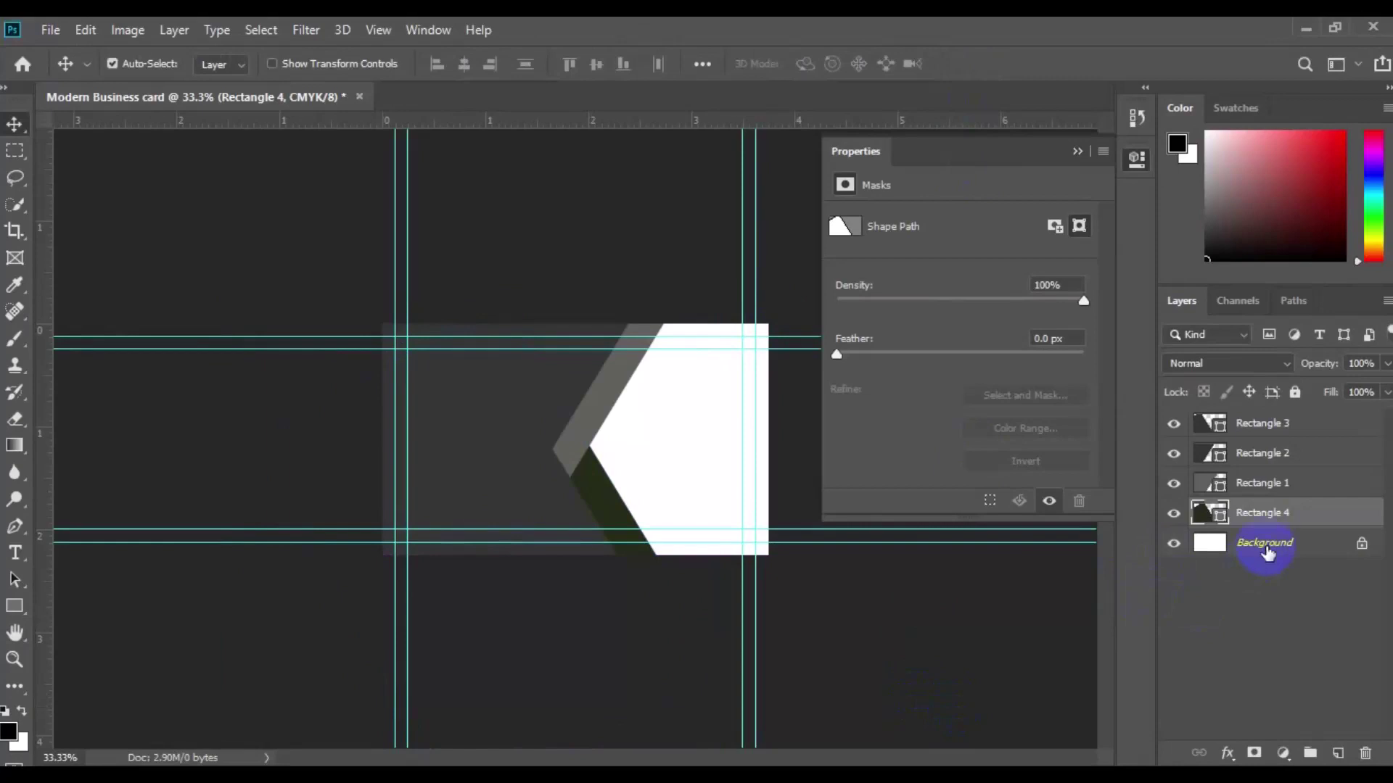
# Step: Above the Background layer, set the standard Pen tool to Shape mode with a 40% Gray fill
pyautogui.click(1266, 550)
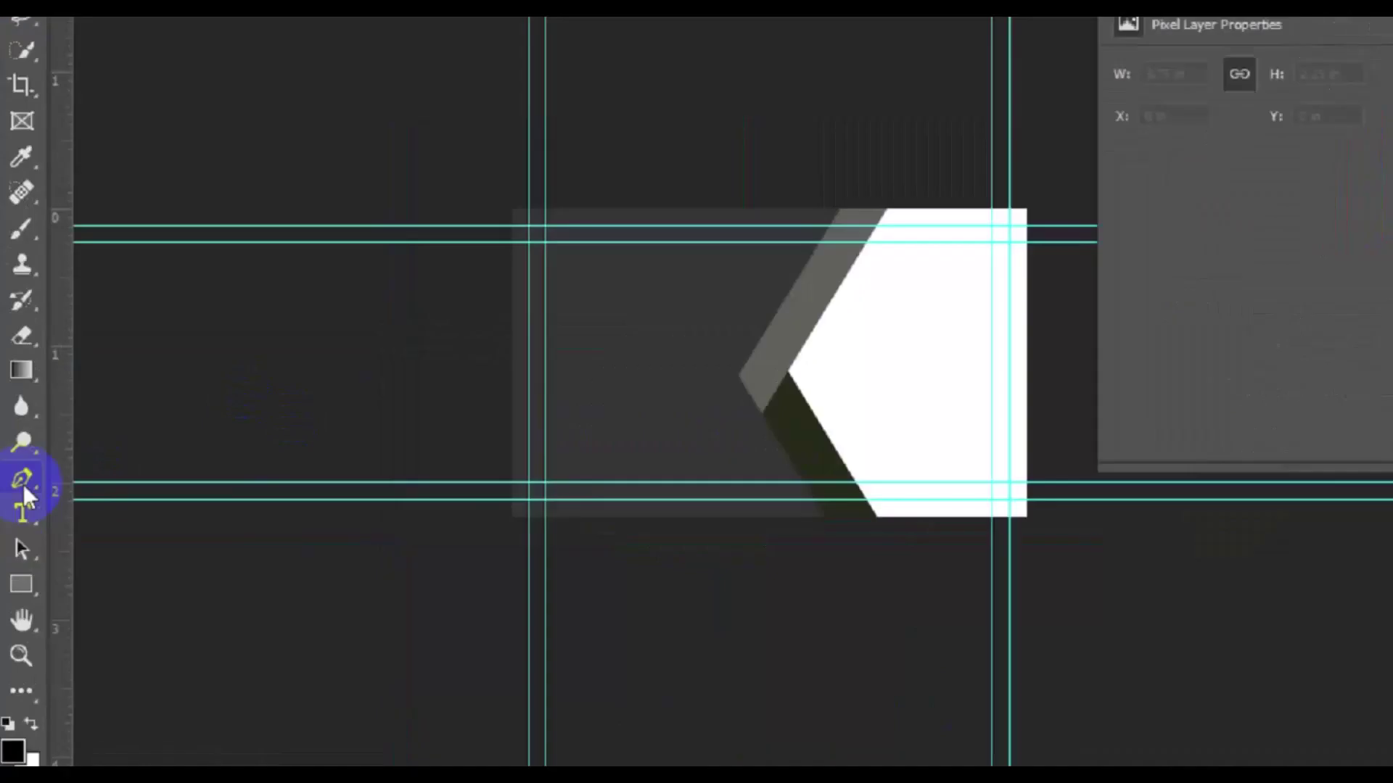
pyautogui.click(16, 530)
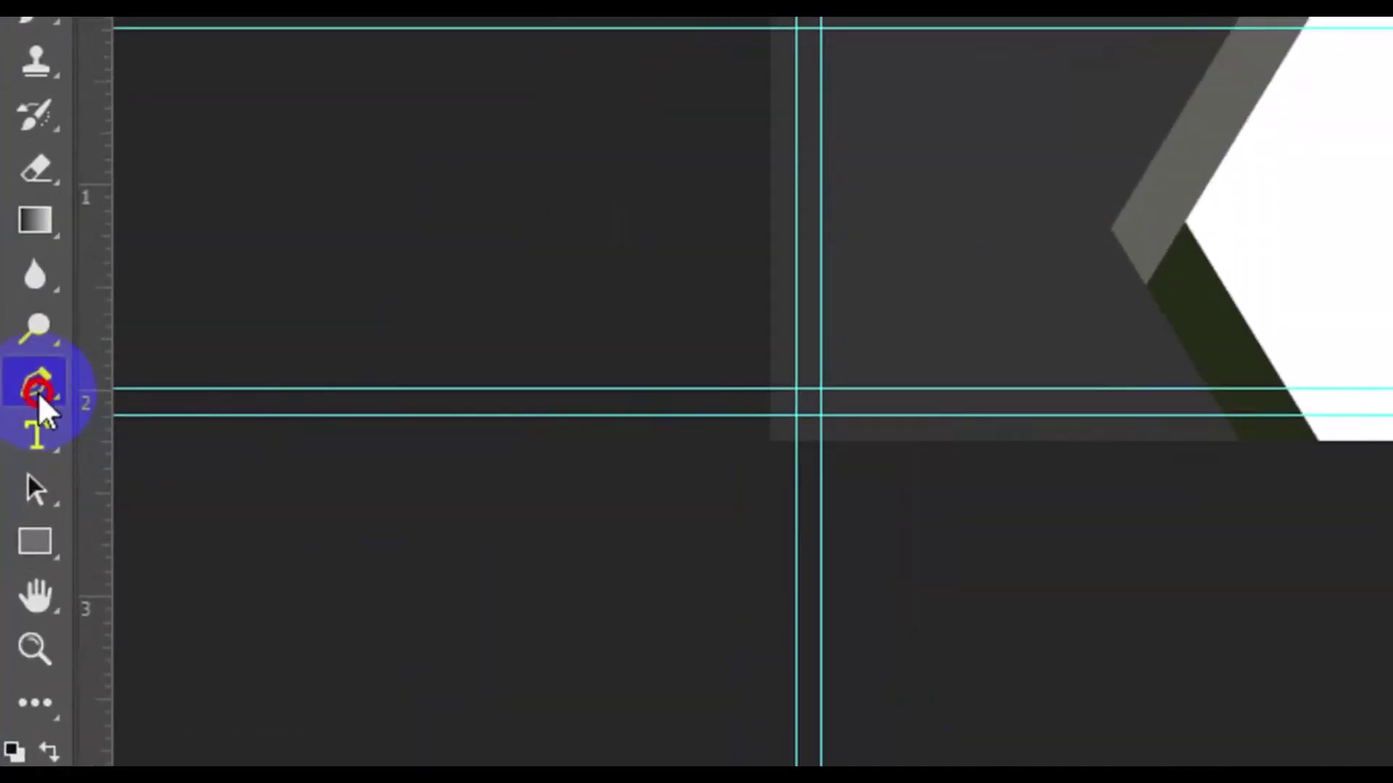
pyautogui.rightClick(38, 392)
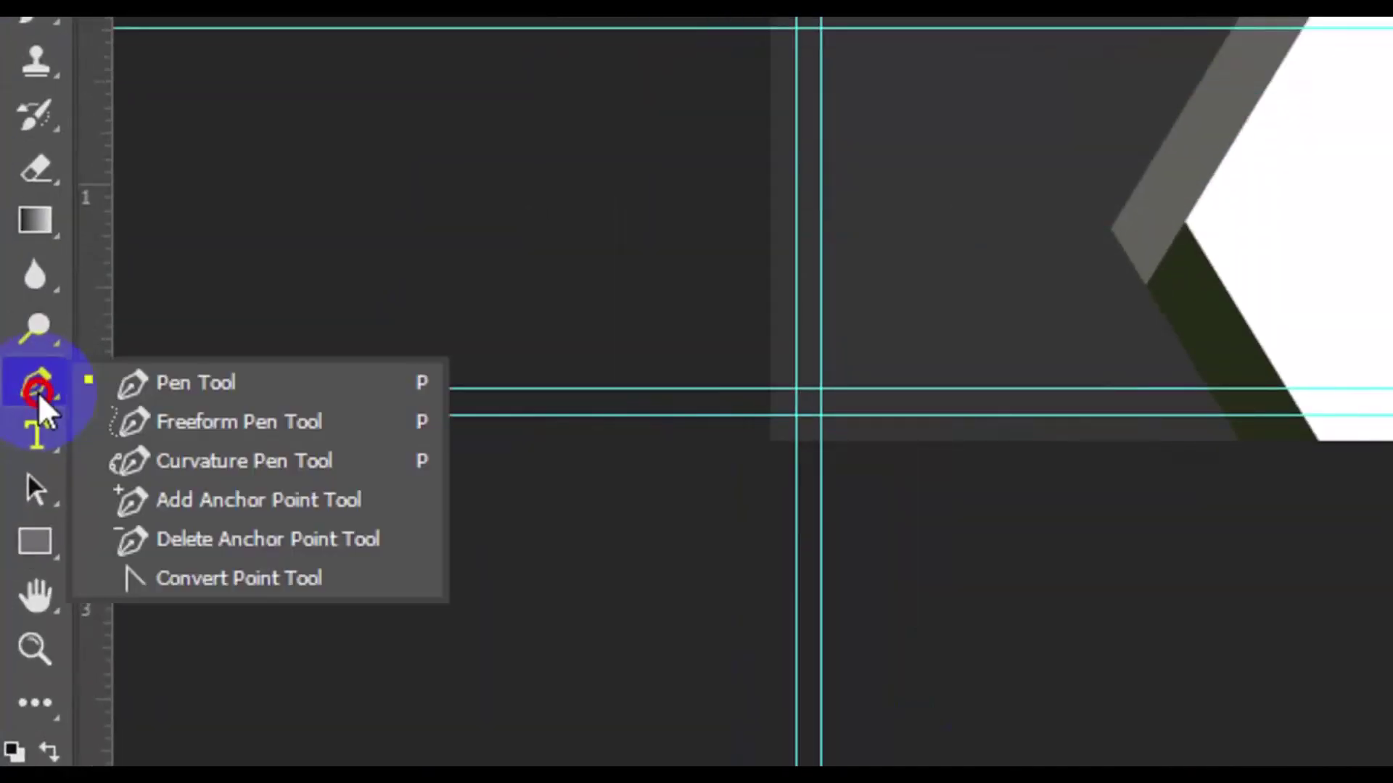
pyautogui.click(267, 395)
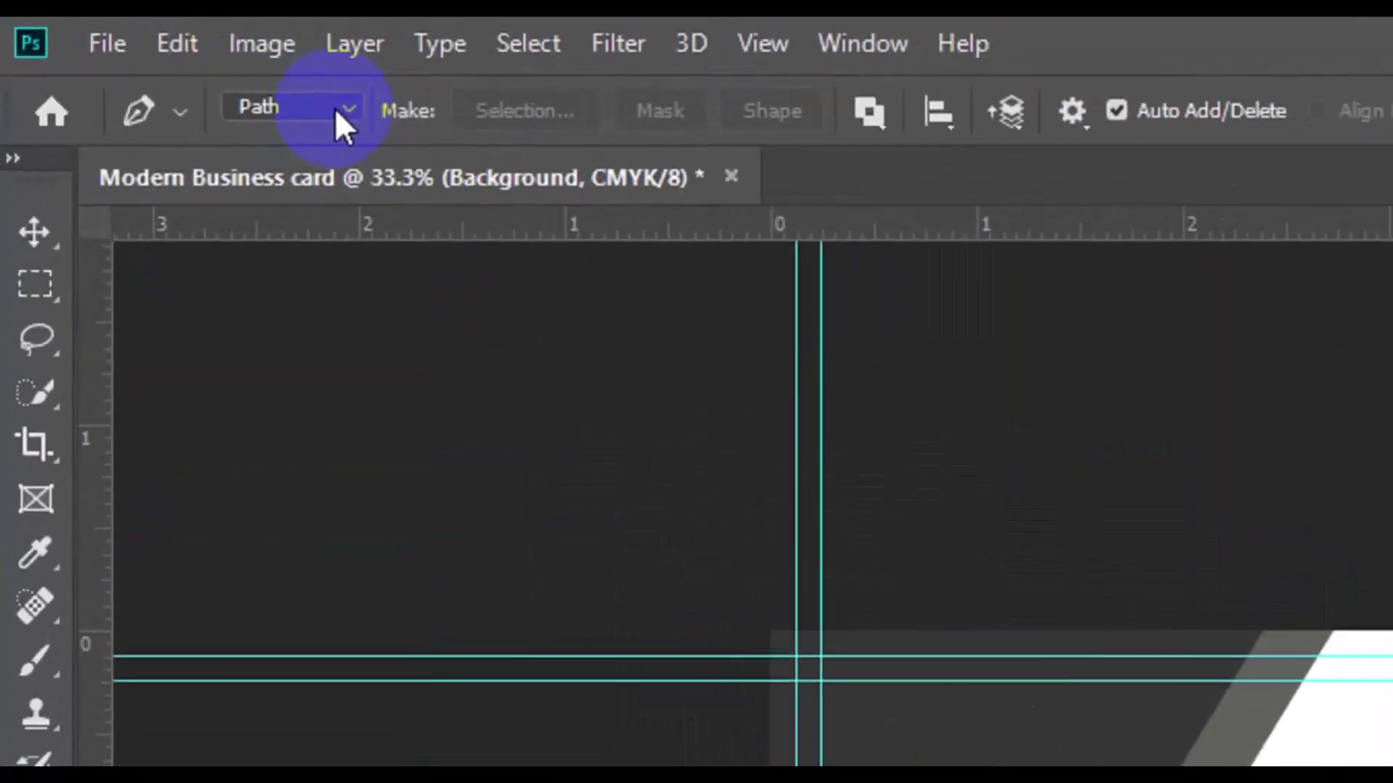
pyautogui.click(335, 108)
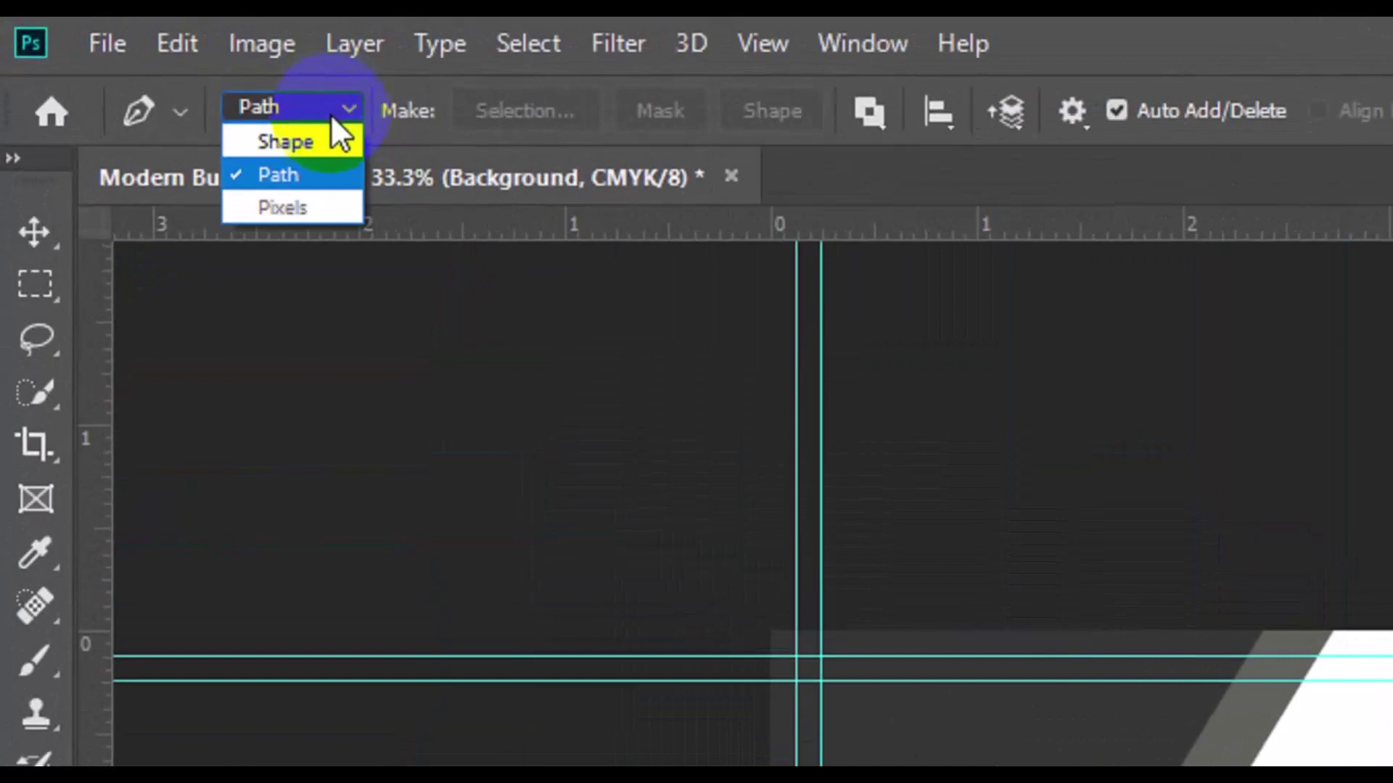
pyautogui.click(310, 154)
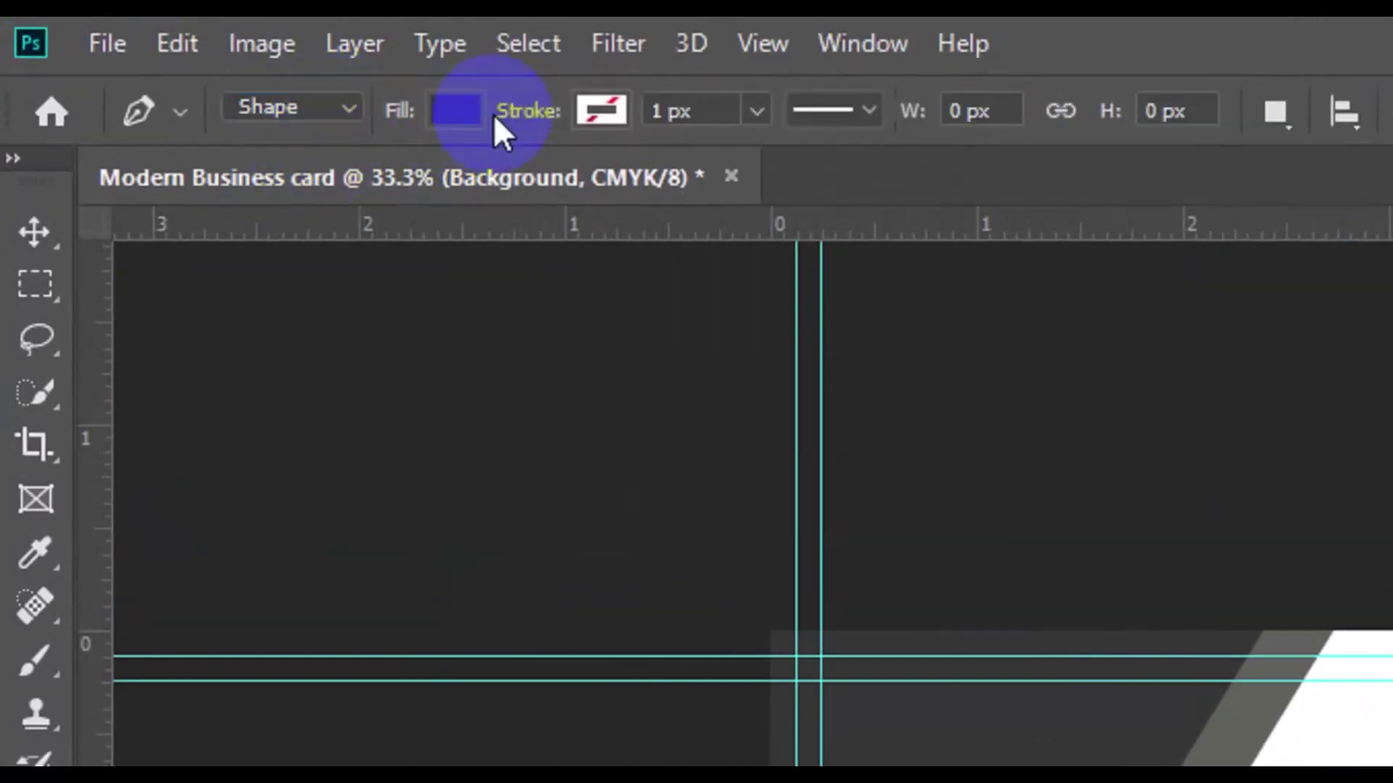
pyautogui.click(465, 117)
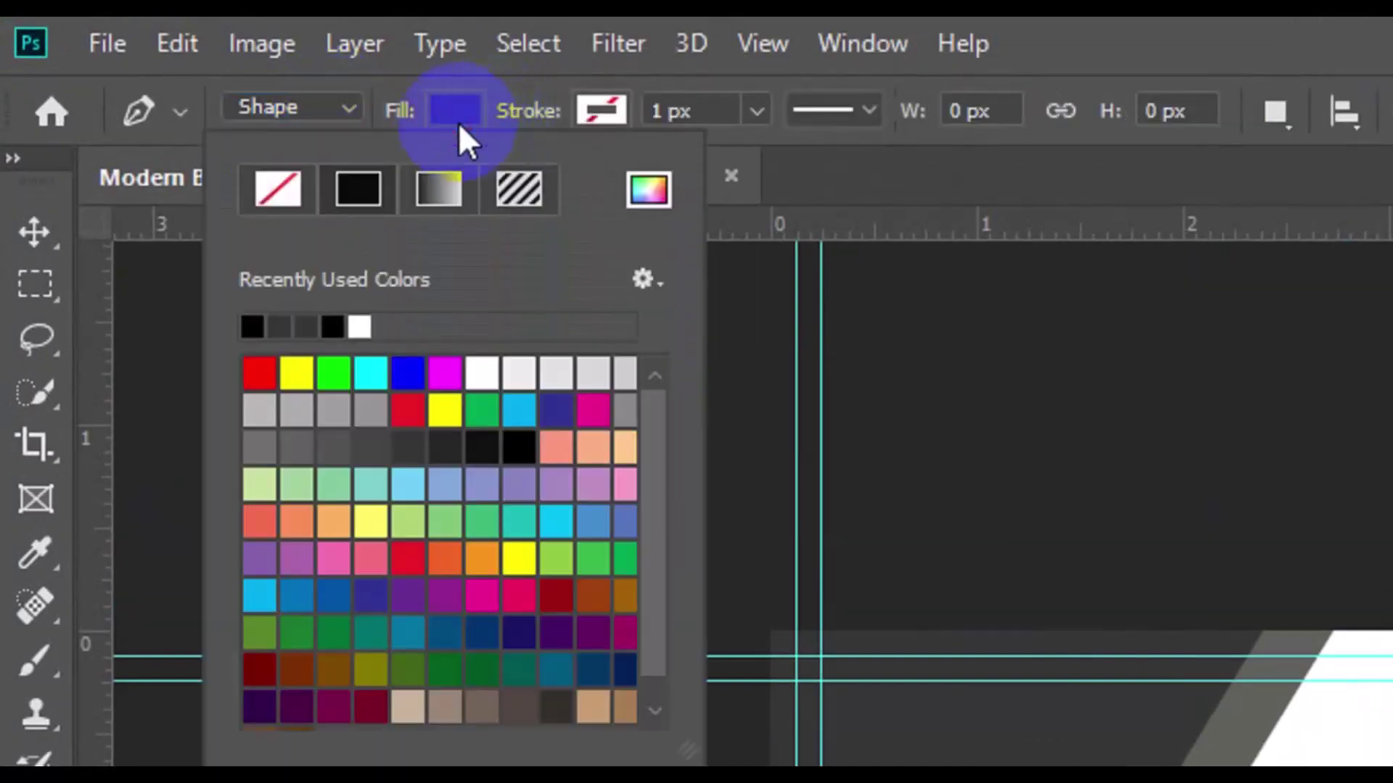
pyautogui.click(336, 439)
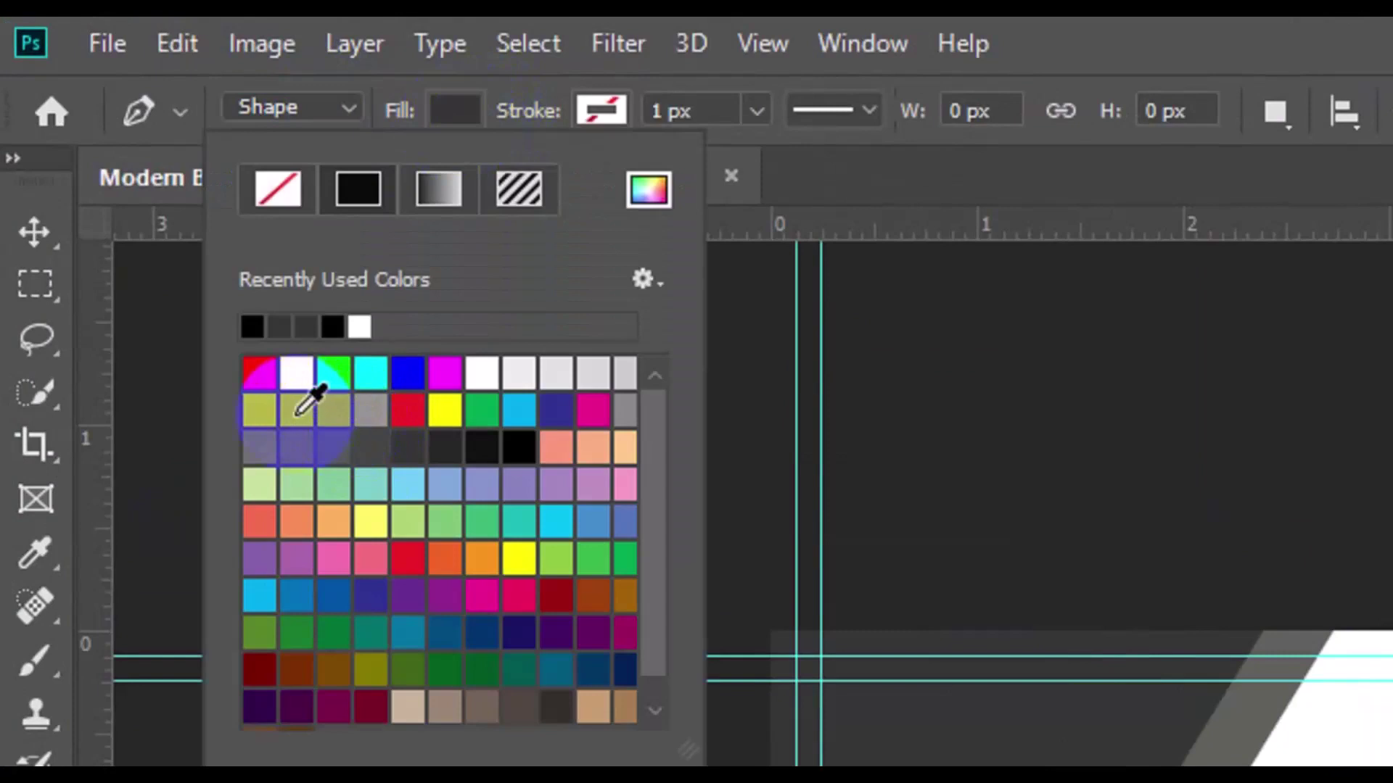
pyautogui.click(293, 411)
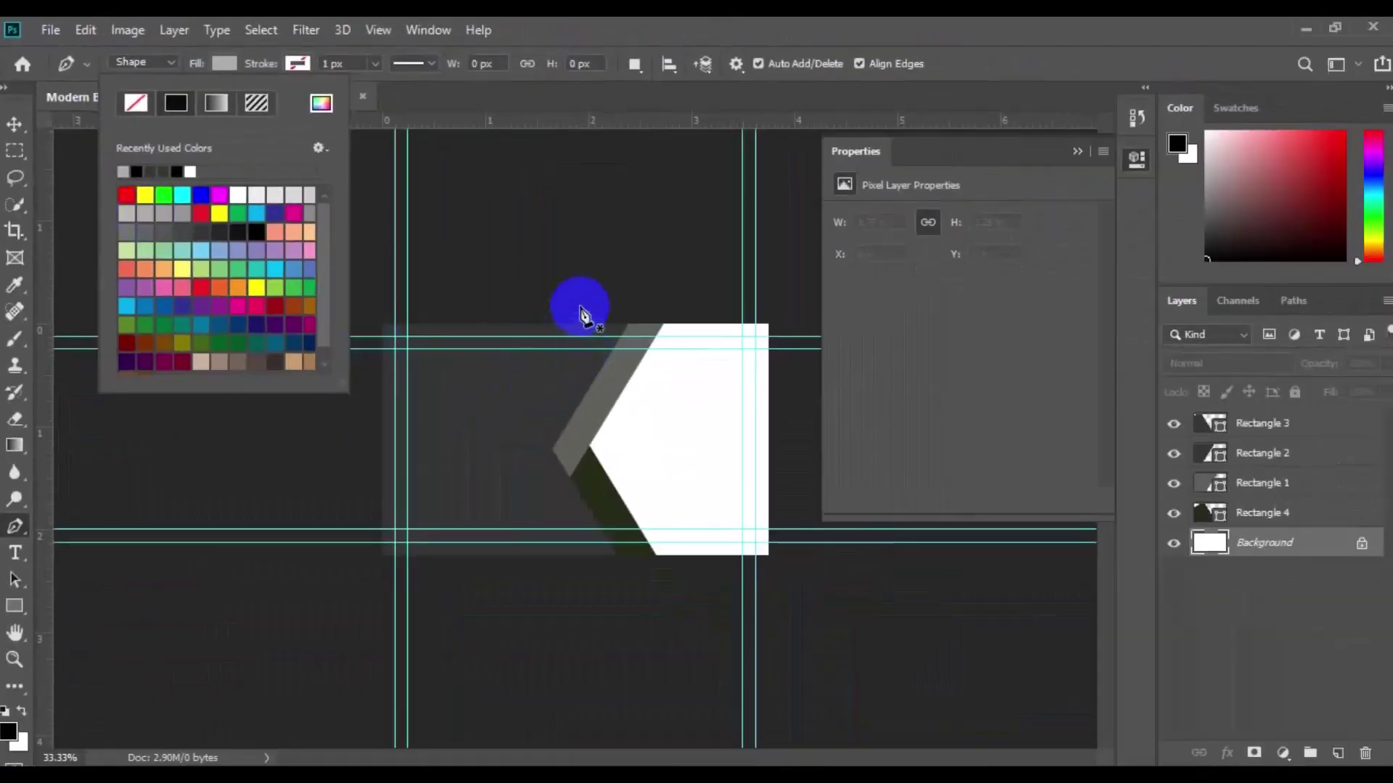
pyautogui.click(581, 307)
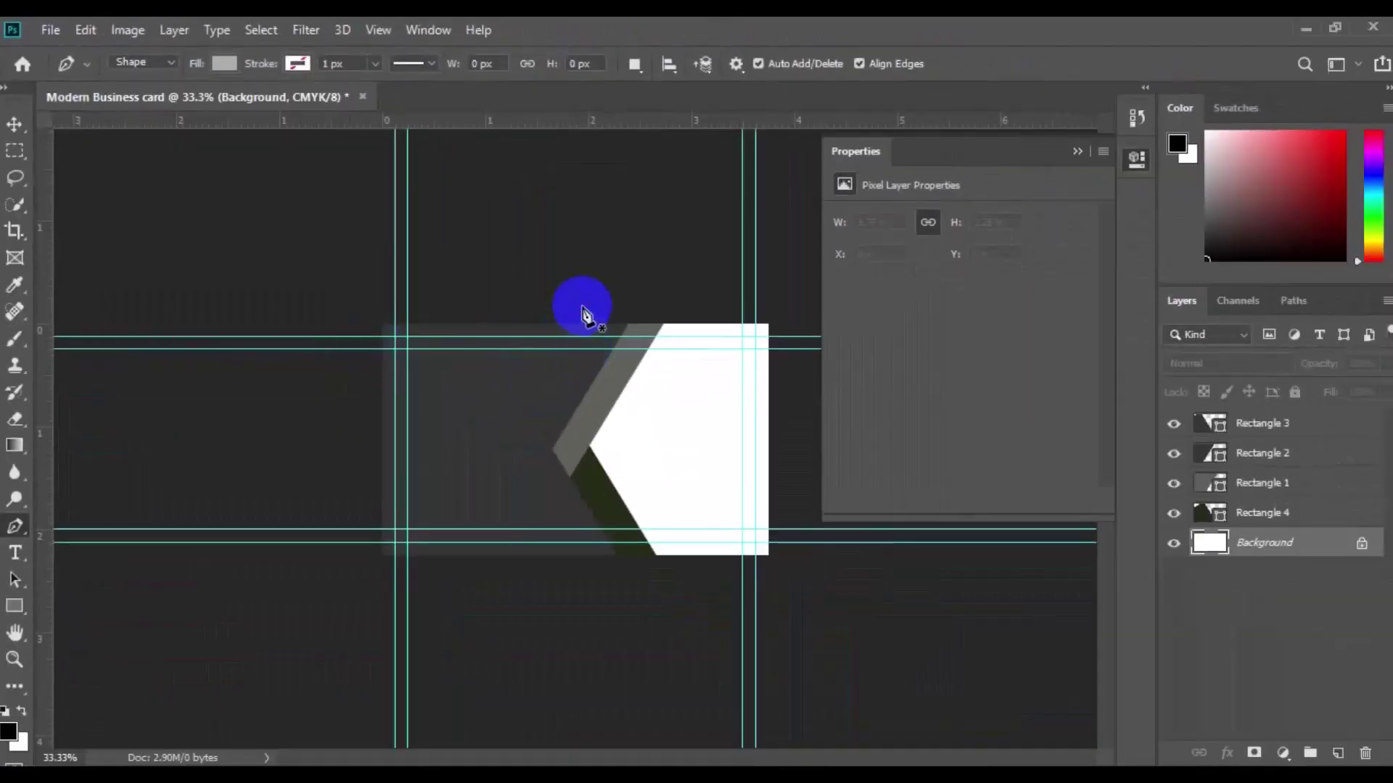
# Step: Draw the gray Shape 1 outline behind the chevron panel, then select Rectangle 3
pyautogui.click(554, 469)
pyautogui.click(617, 563)
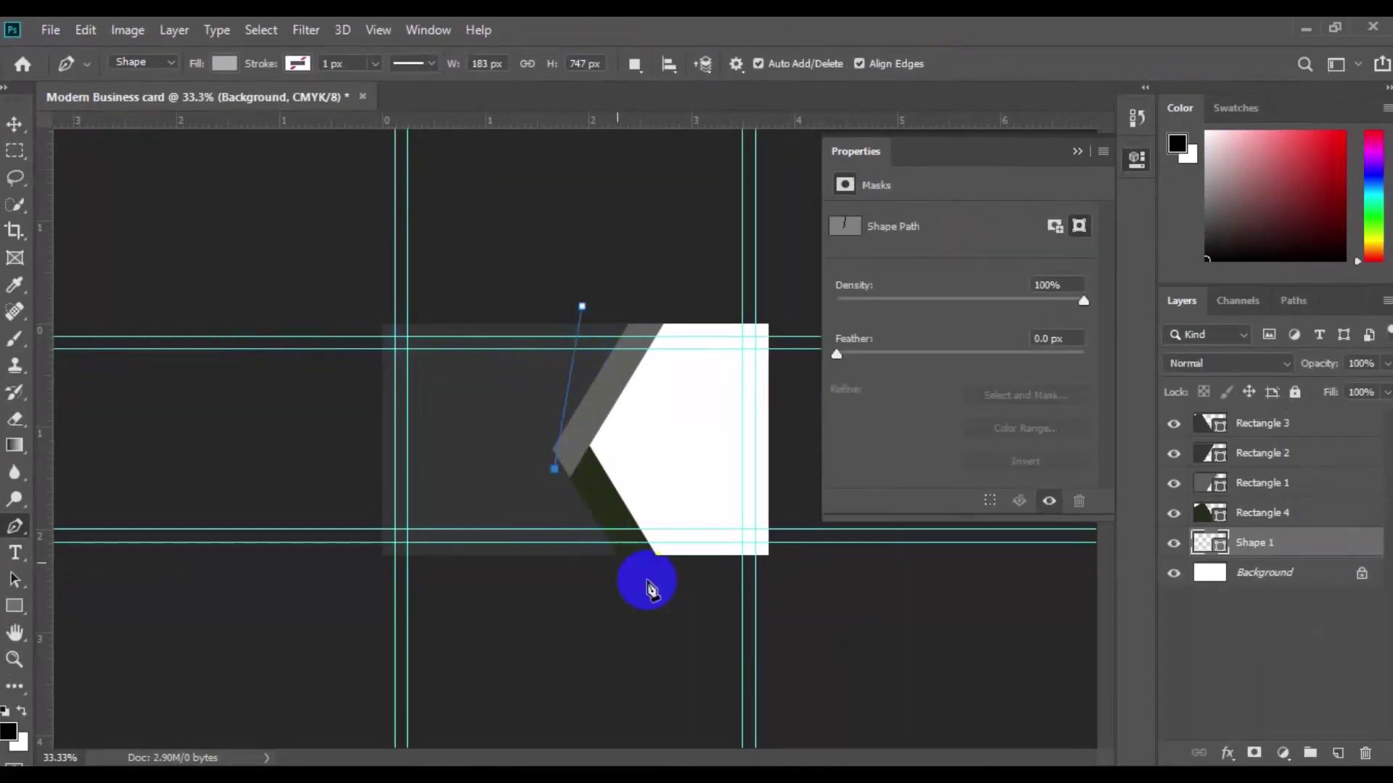
pyautogui.click(777, 635)
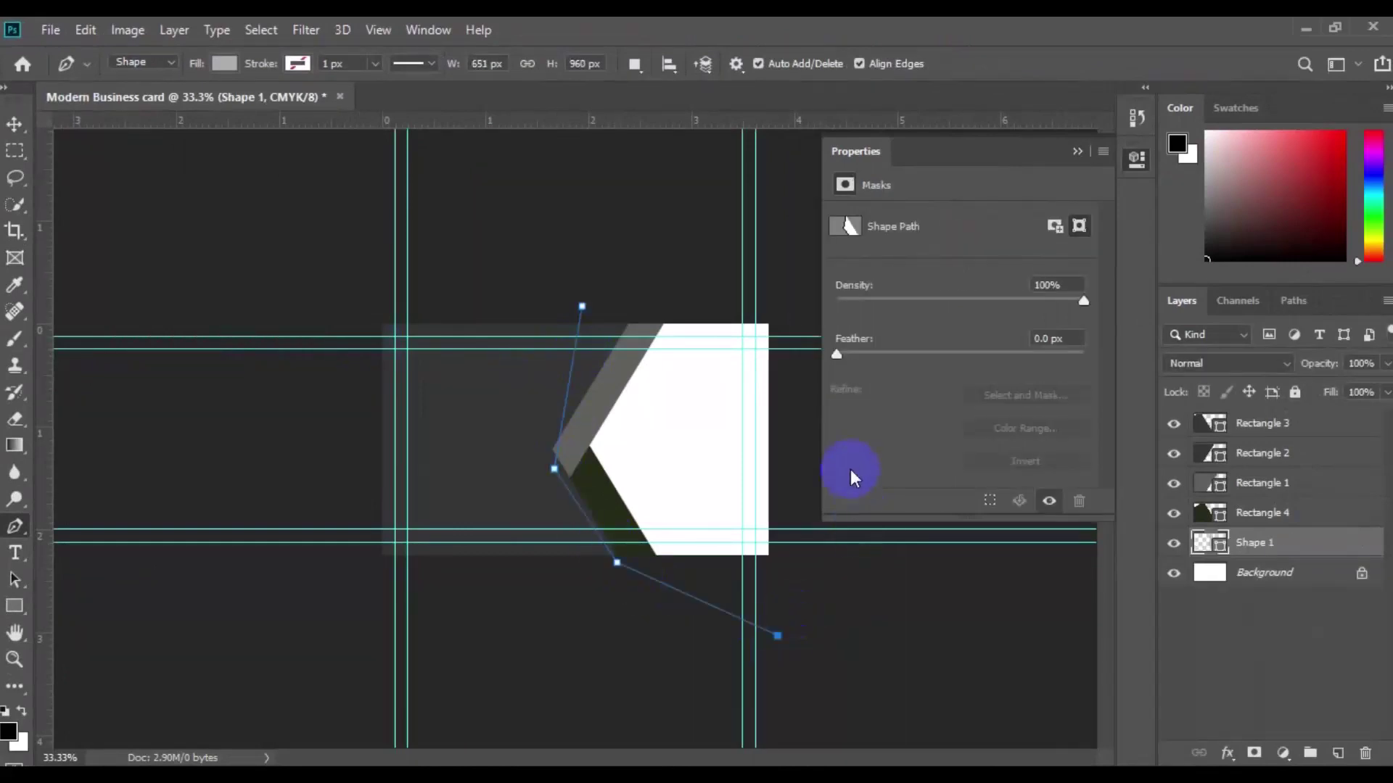
pyautogui.click(797, 233)
pyautogui.click(609, 186)
pyautogui.click(582, 307)
pyautogui.click(15, 123)
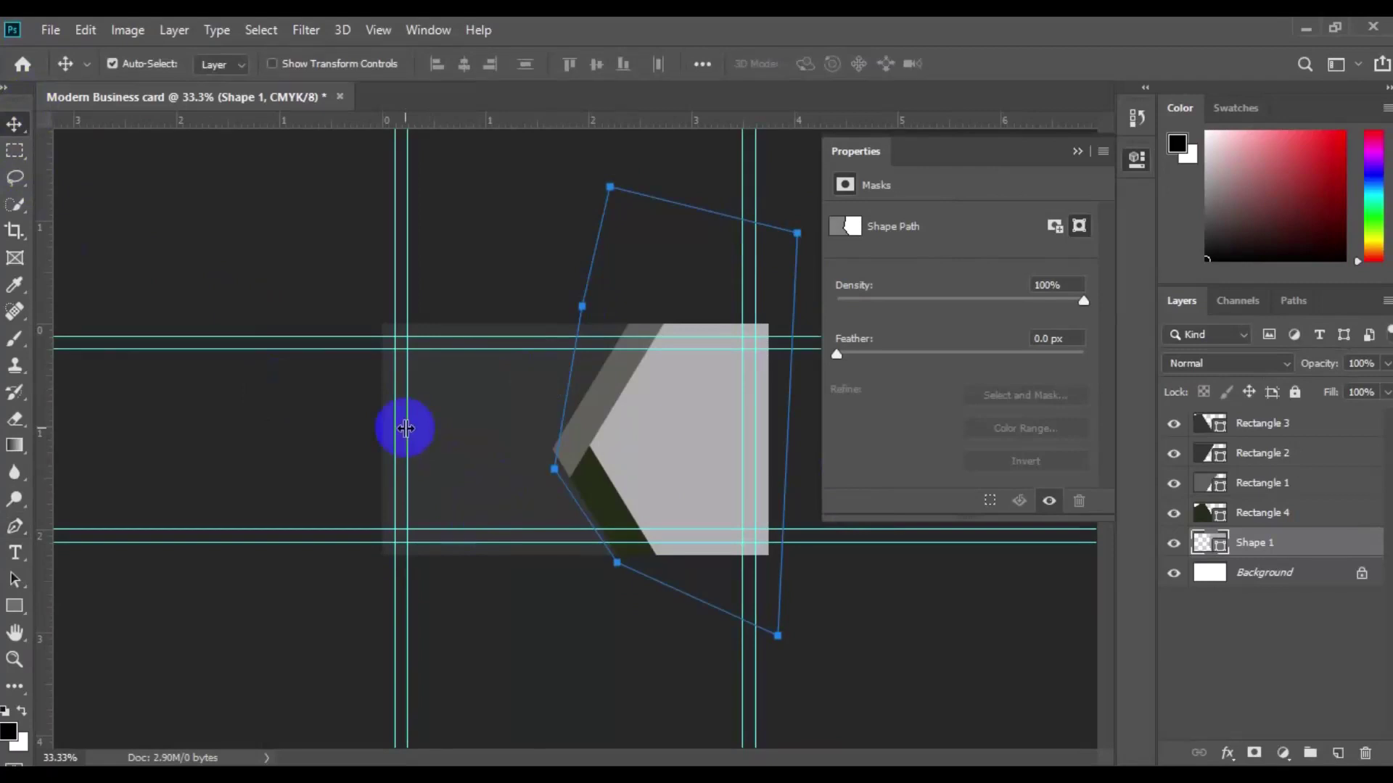
pyautogui.click(508, 478)
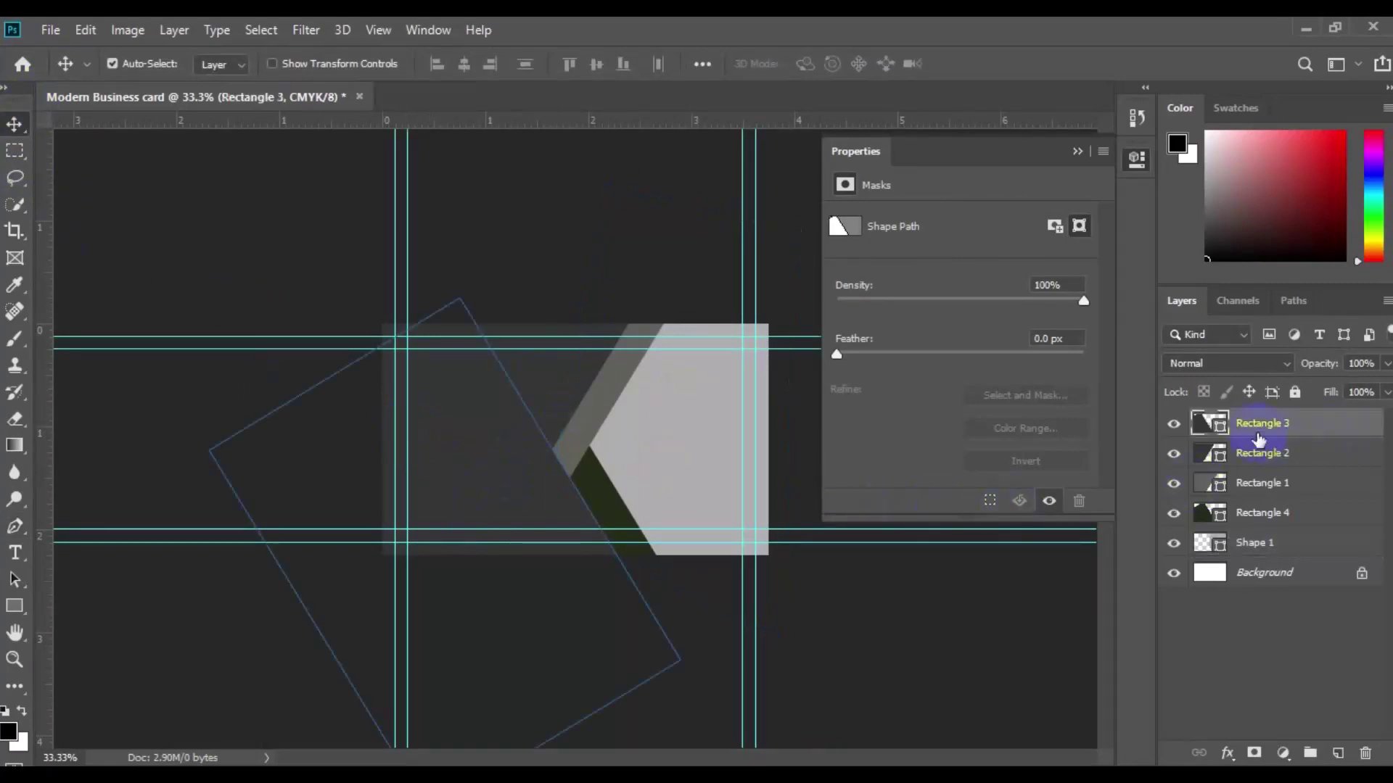
# Step: Fill Rectangle 3 with dark navy 020a18 and copy that hex code
pyautogui.doubleClick(1220, 428)
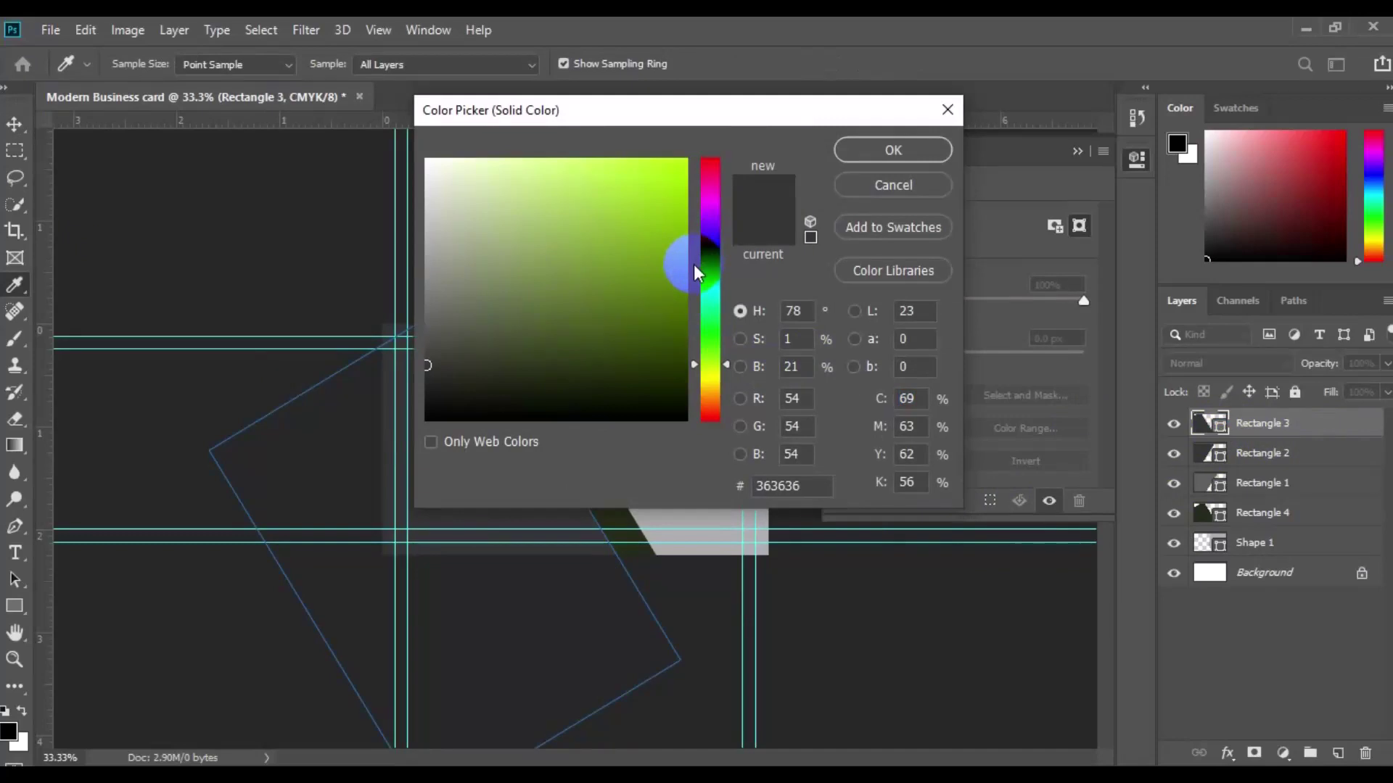
pyautogui.click(711, 270)
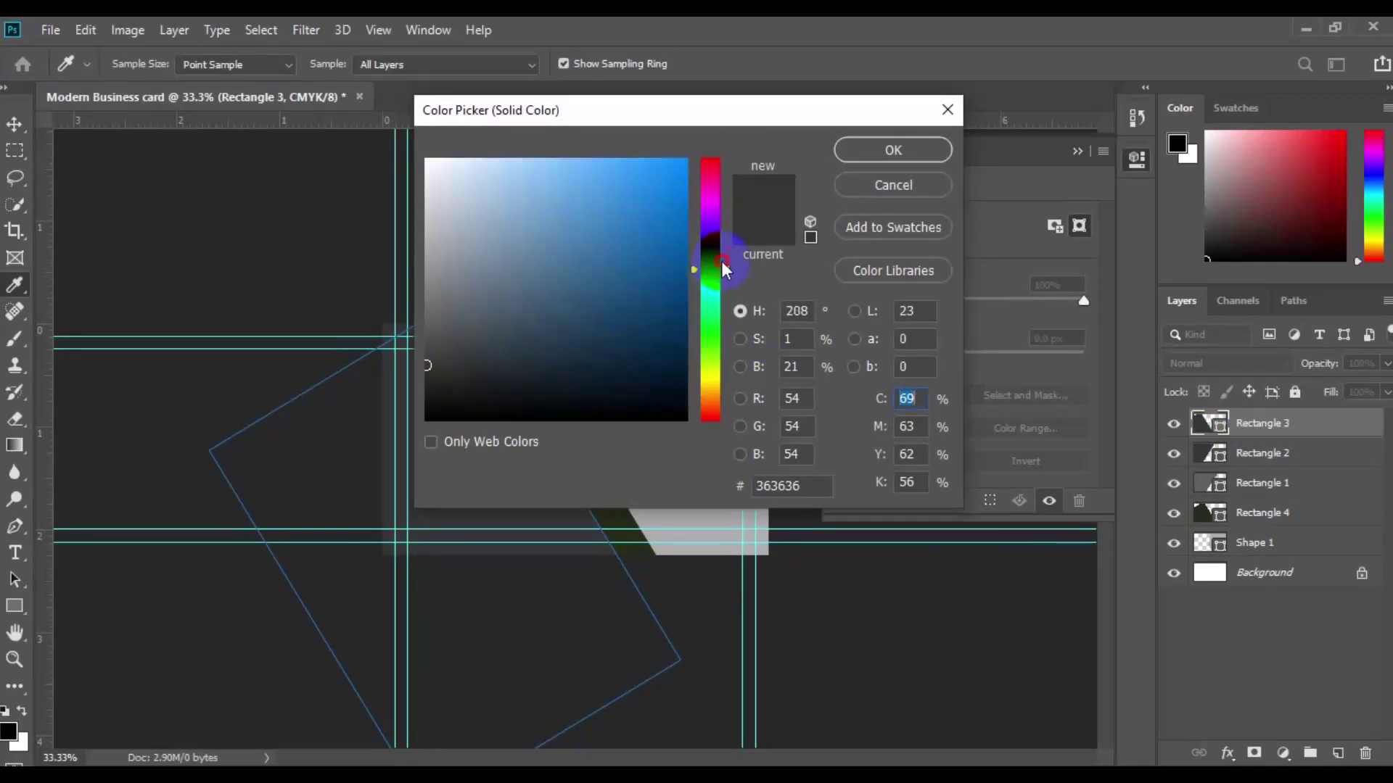
pyautogui.moveTo(724, 269); pyautogui.dragTo(724, 261)
pyautogui.click(663, 395)
pyautogui.moveTo(865, 109); pyautogui.dragTo(1137, 39)
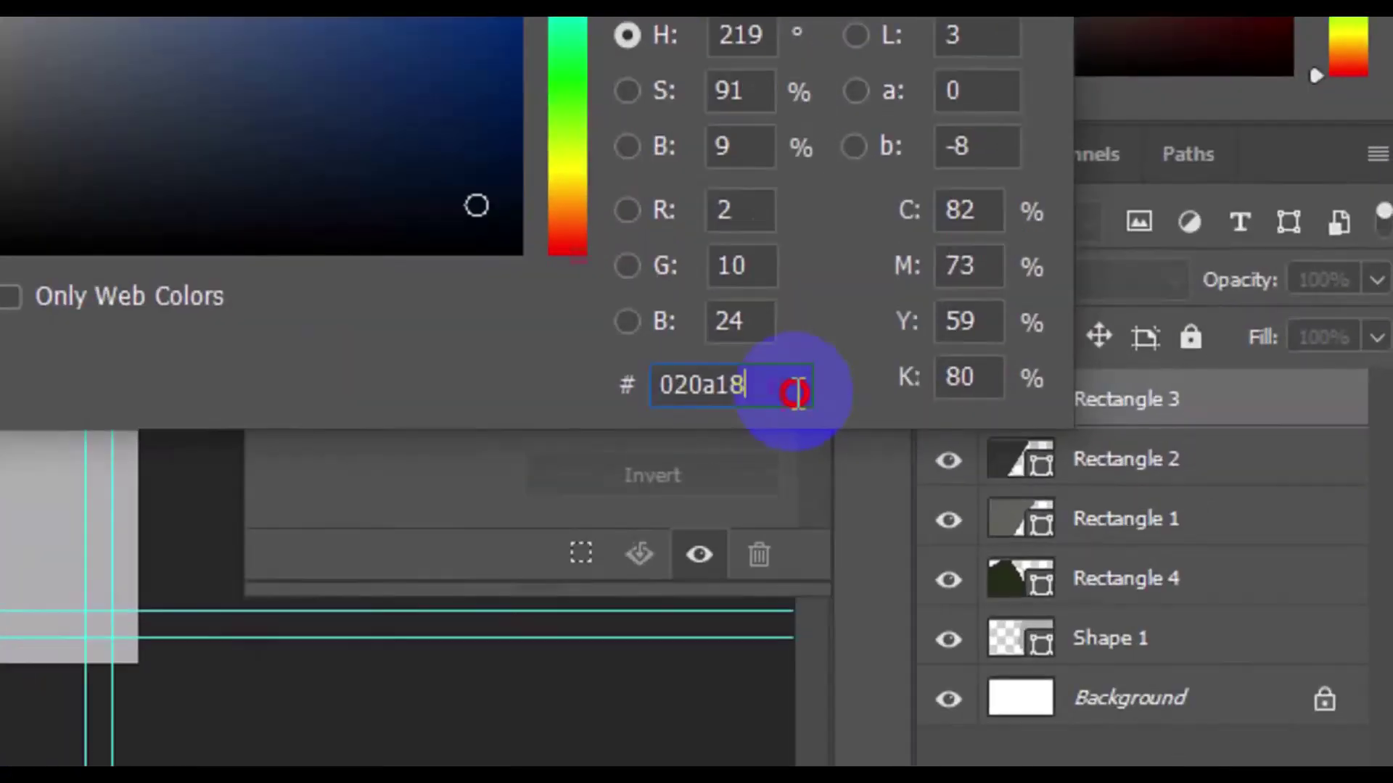
pyautogui.moveTo(1096, 418); pyautogui.dragTo(1026, 418)
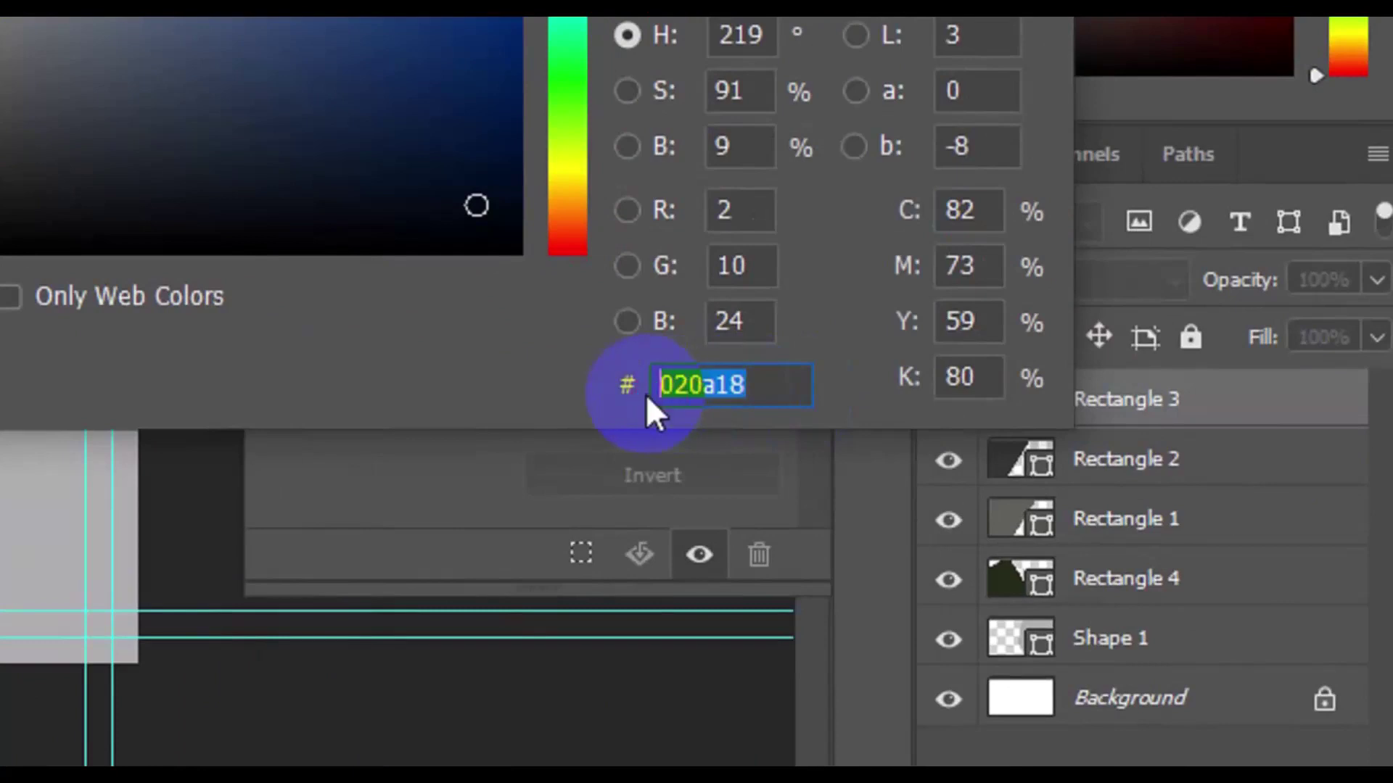
pyautogui.rightClick(677, 400)
pyautogui.click(818, 521)
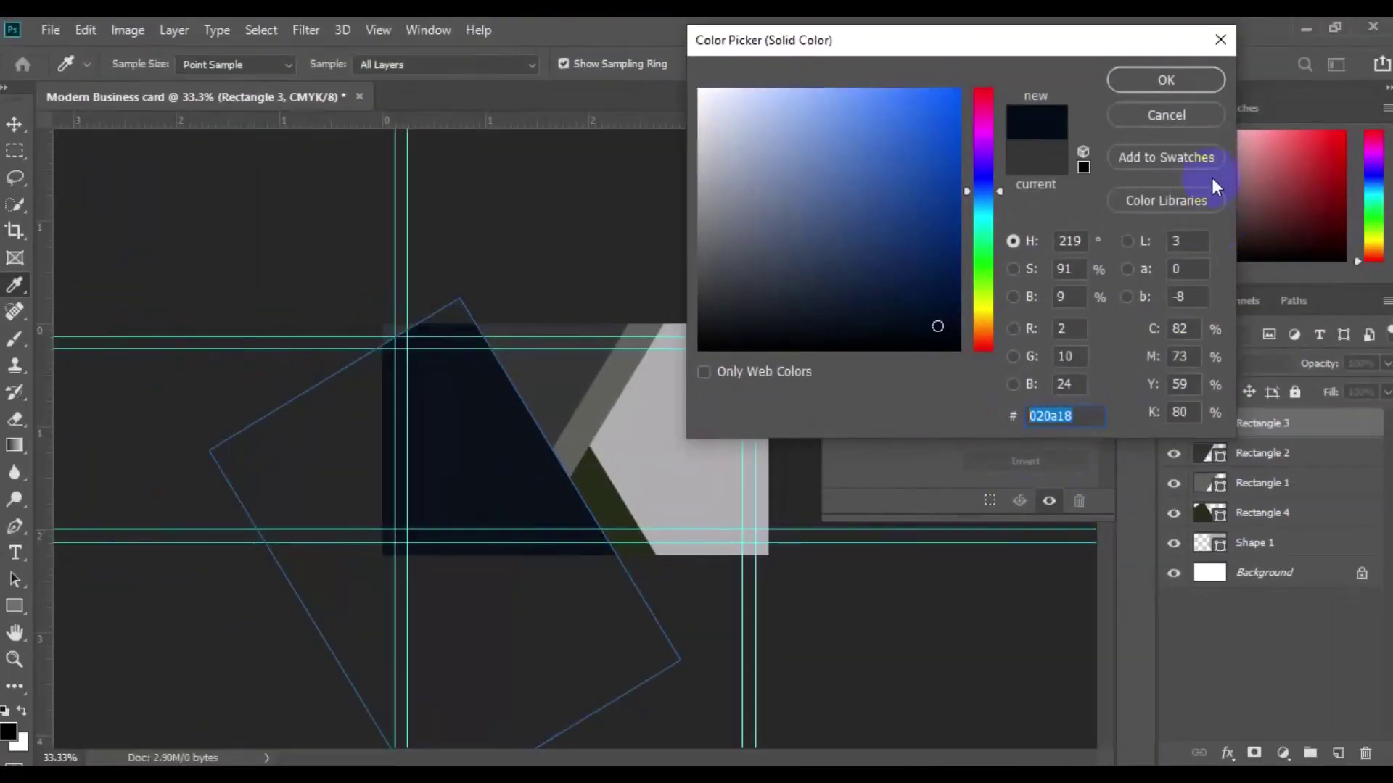
pyautogui.click(1166, 80)
# Step: Paste navy 020a18 over Rectangle 2's old 363636 fill, then select Rectangle 1
pyautogui.press('v')
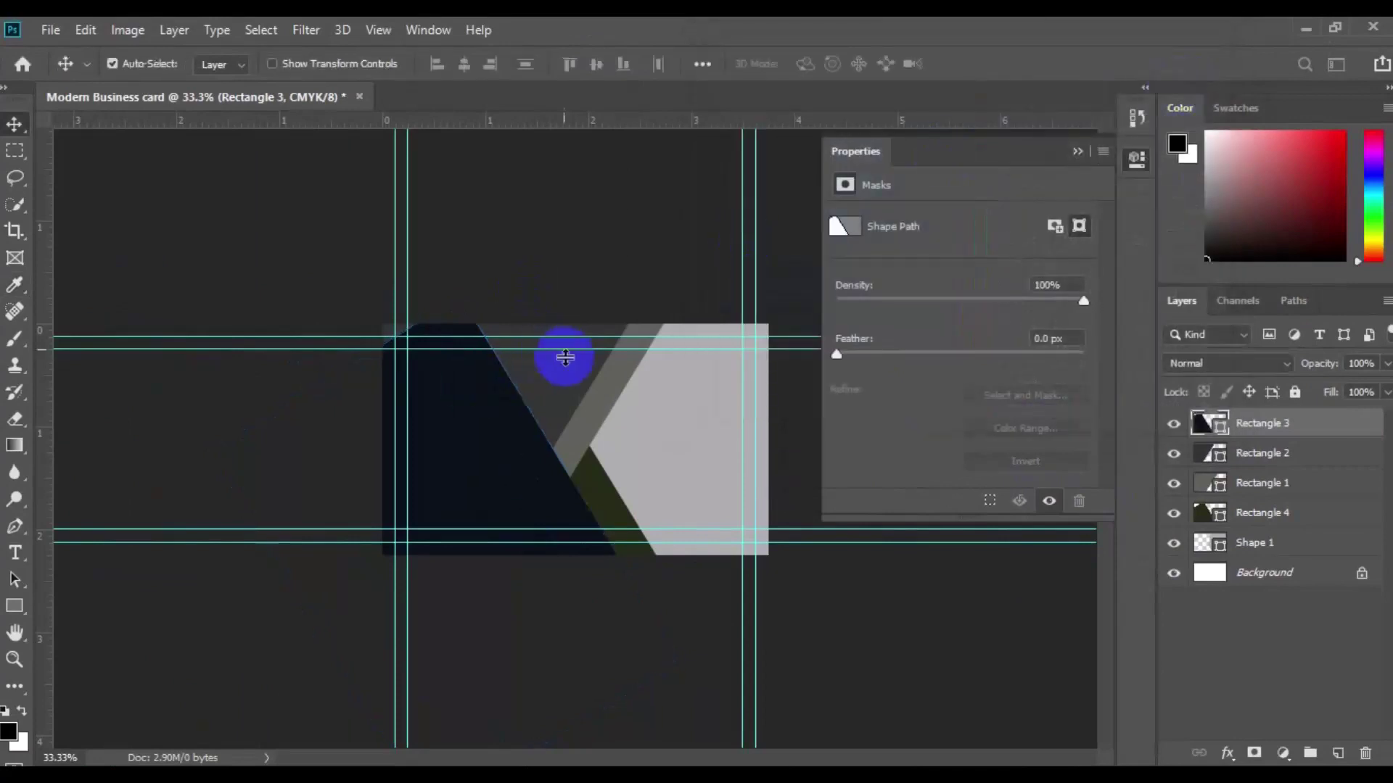
pyautogui.click(568, 364)
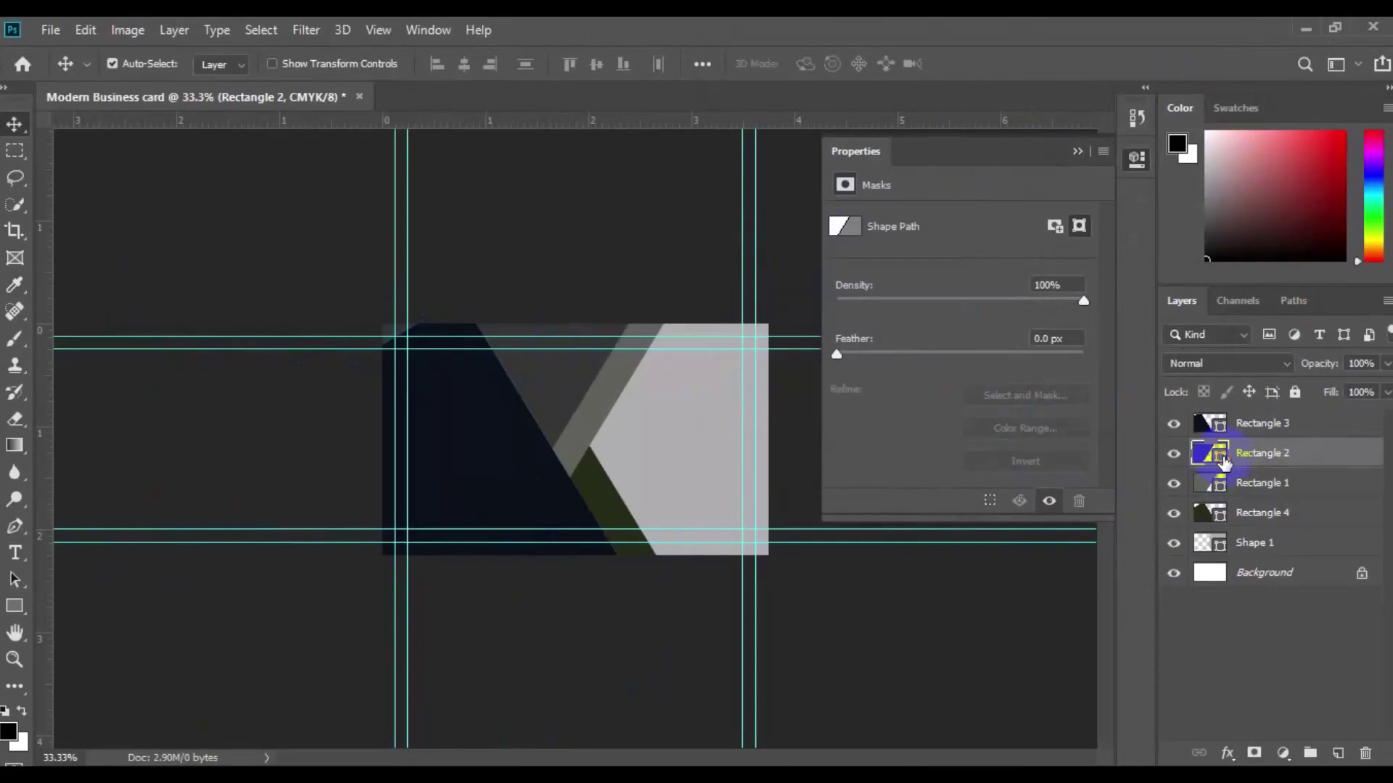
pyautogui.doubleClick(1223, 458)
pyautogui.click(1083, 417)
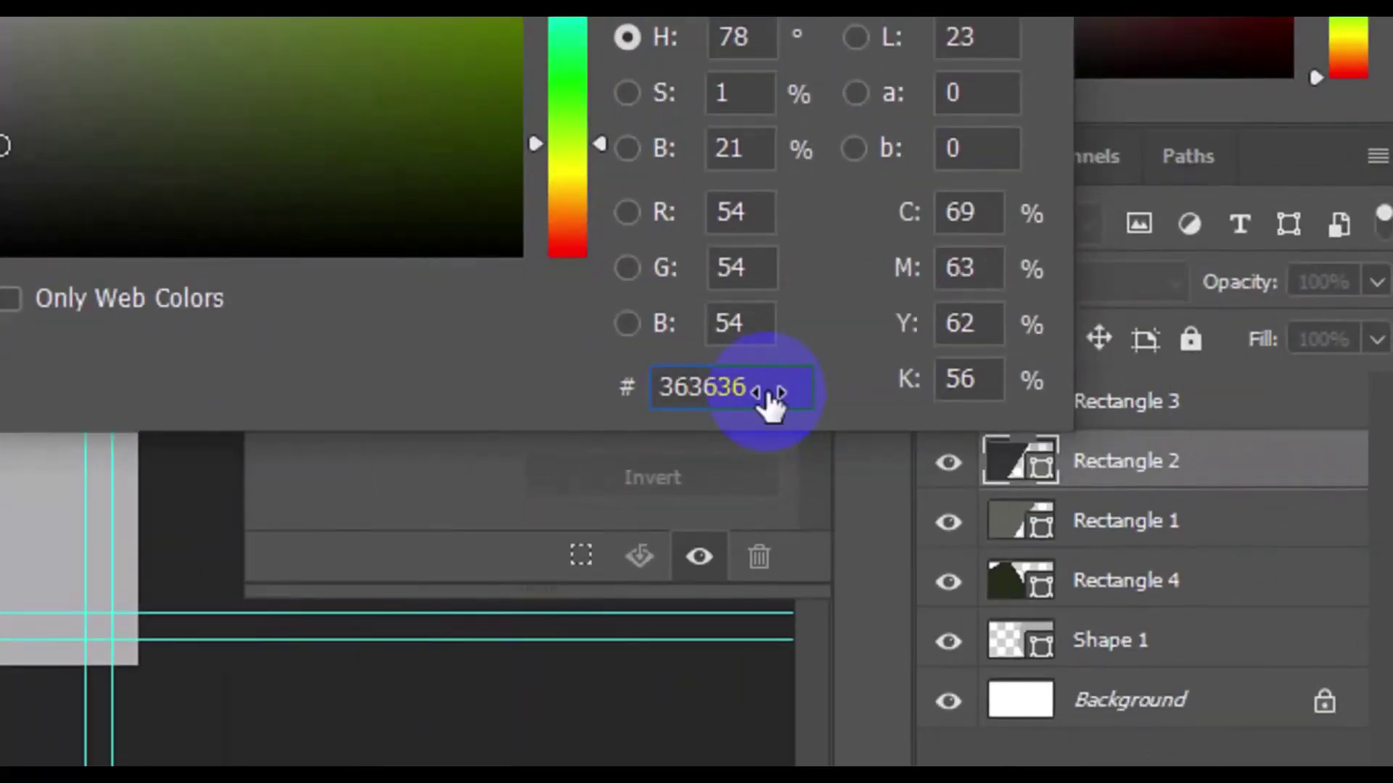
pyautogui.doubleClick(765, 395)
pyautogui.hotkey('ctrl', 'v')
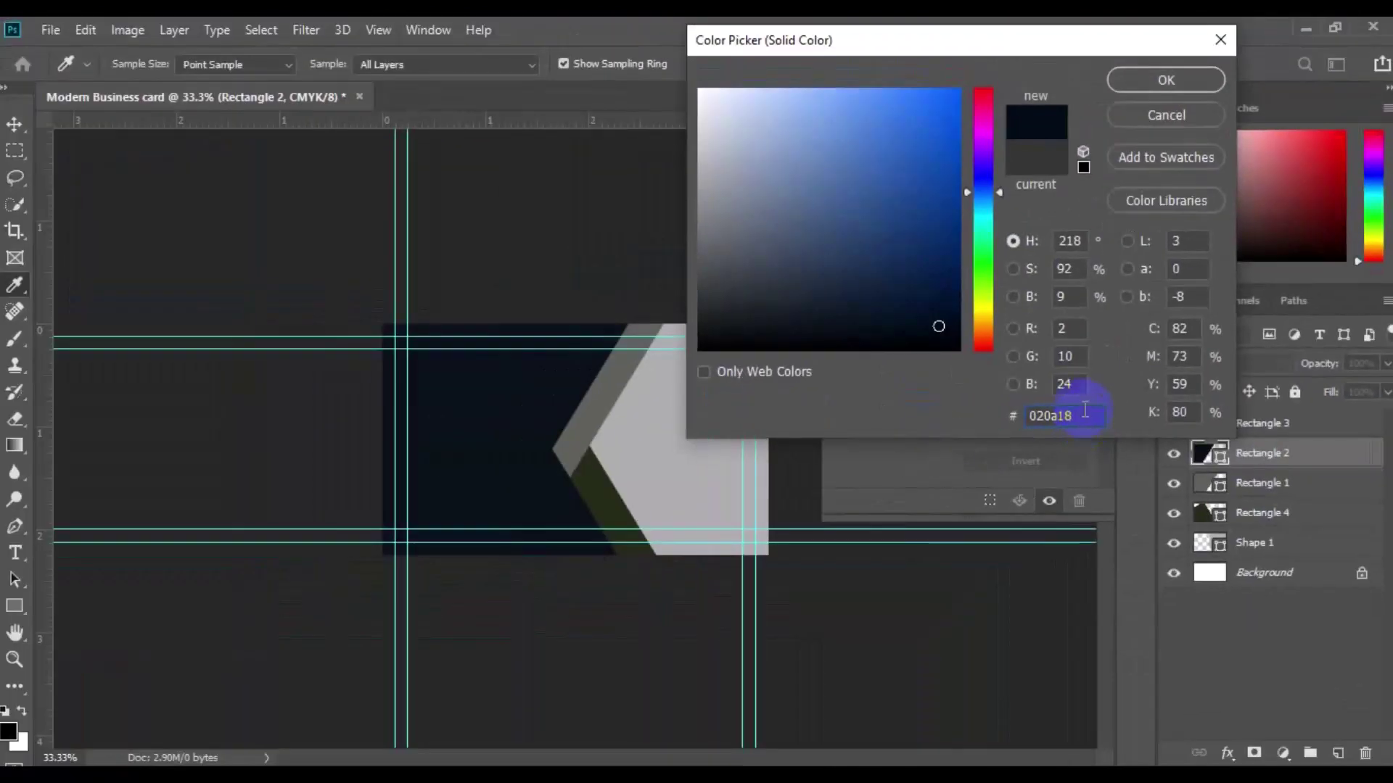
pyautogui.click(1143, 77)
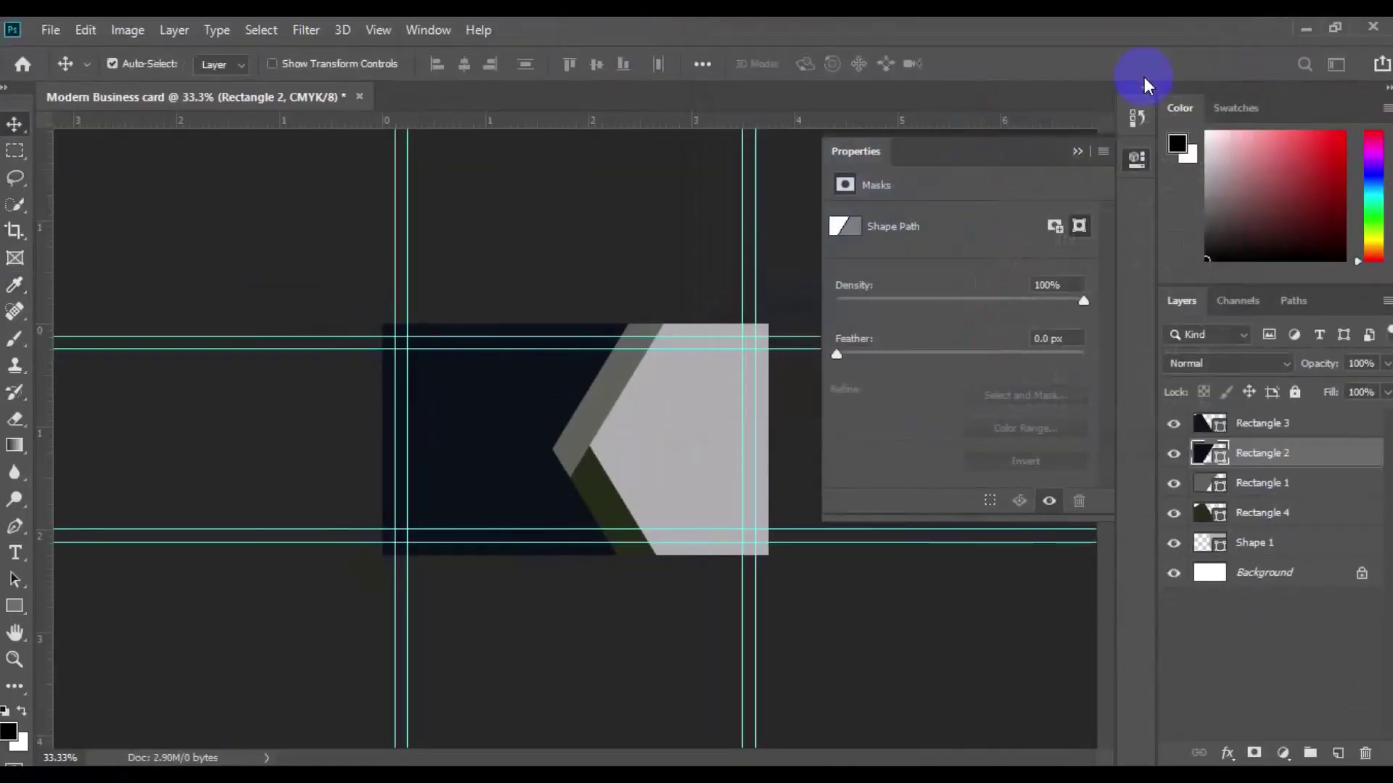
pyautogui.click(592, 435)
pyautogui.click(588, 425)
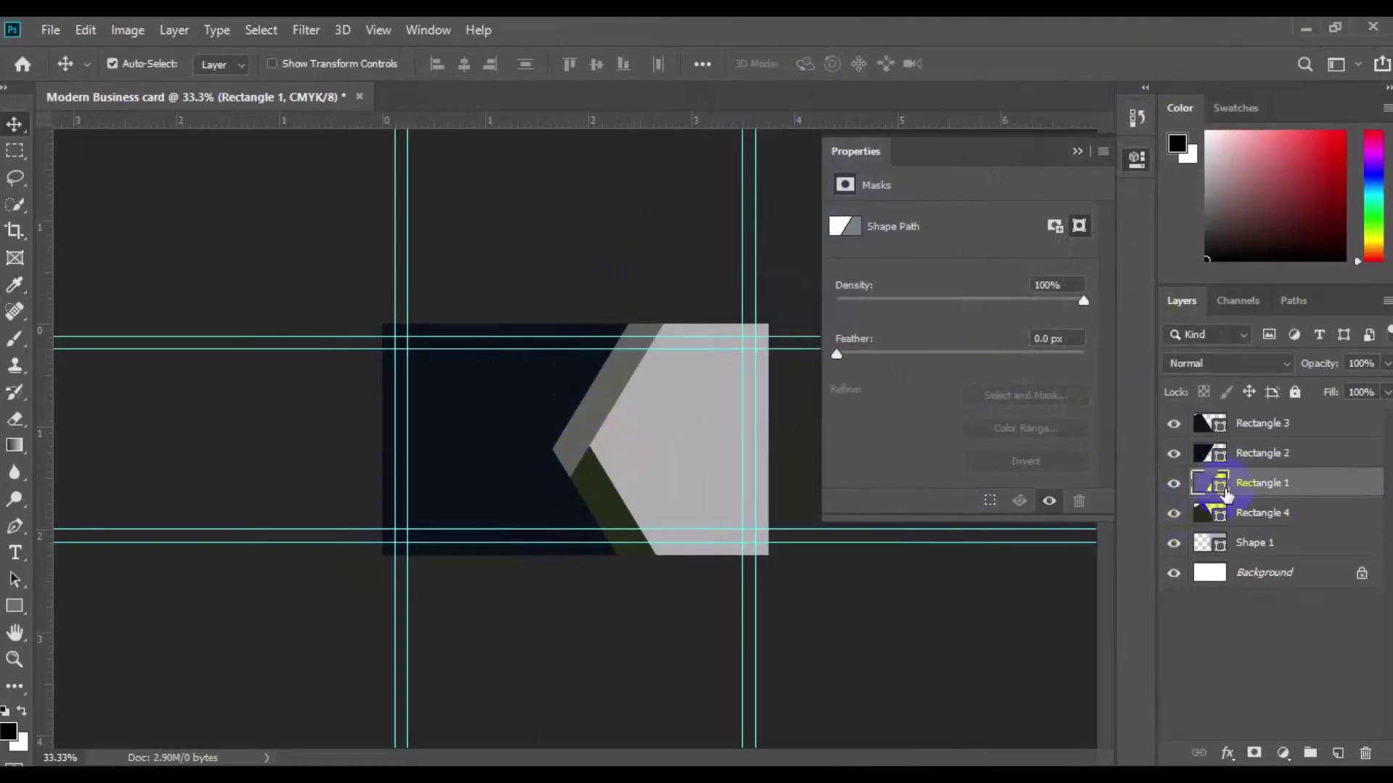
# Step: Fill Rectangle 1, the front chevron, with bright red ed1717
pyautogui.doubleClick(1221, 490)
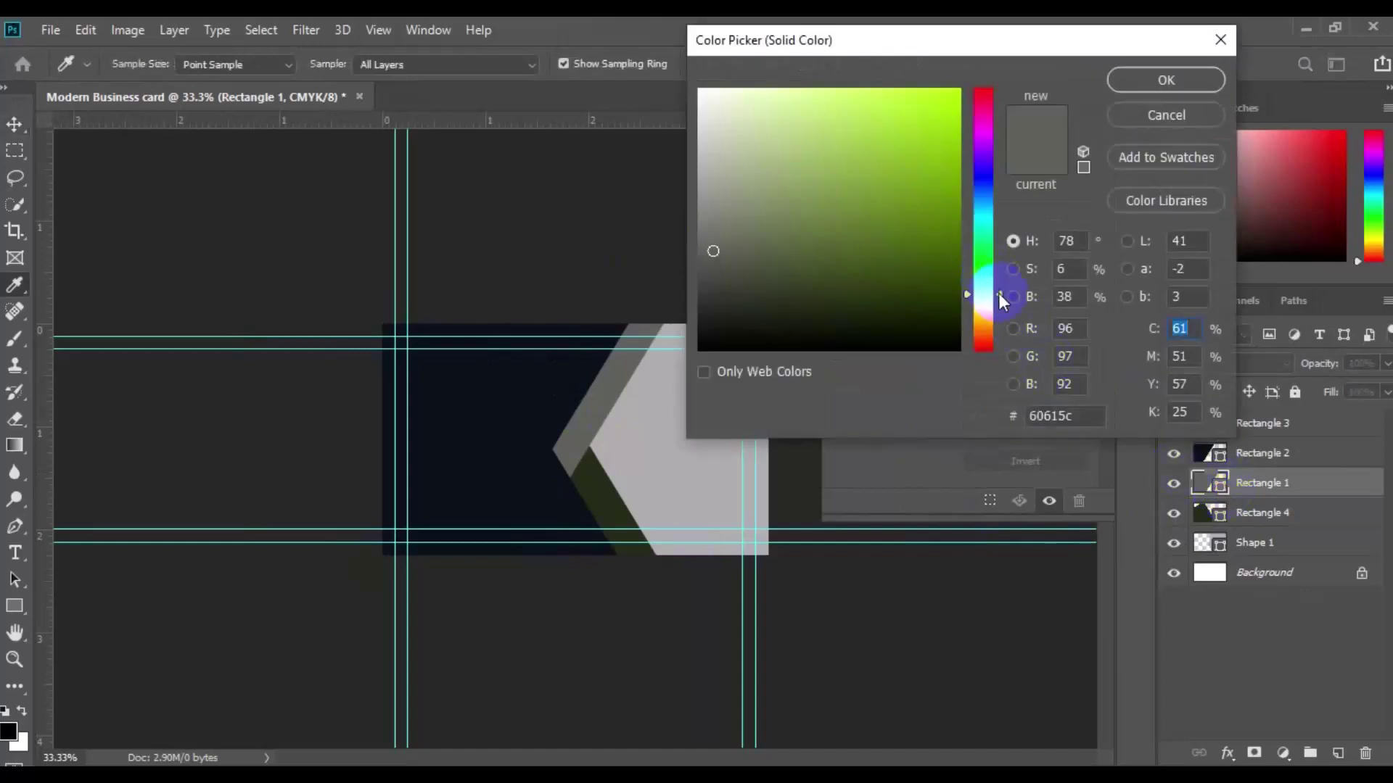
pyautogui.moveTo(998, 293); pyautogui.dragTo(989, 88)
pyautogui.click(934, 107)
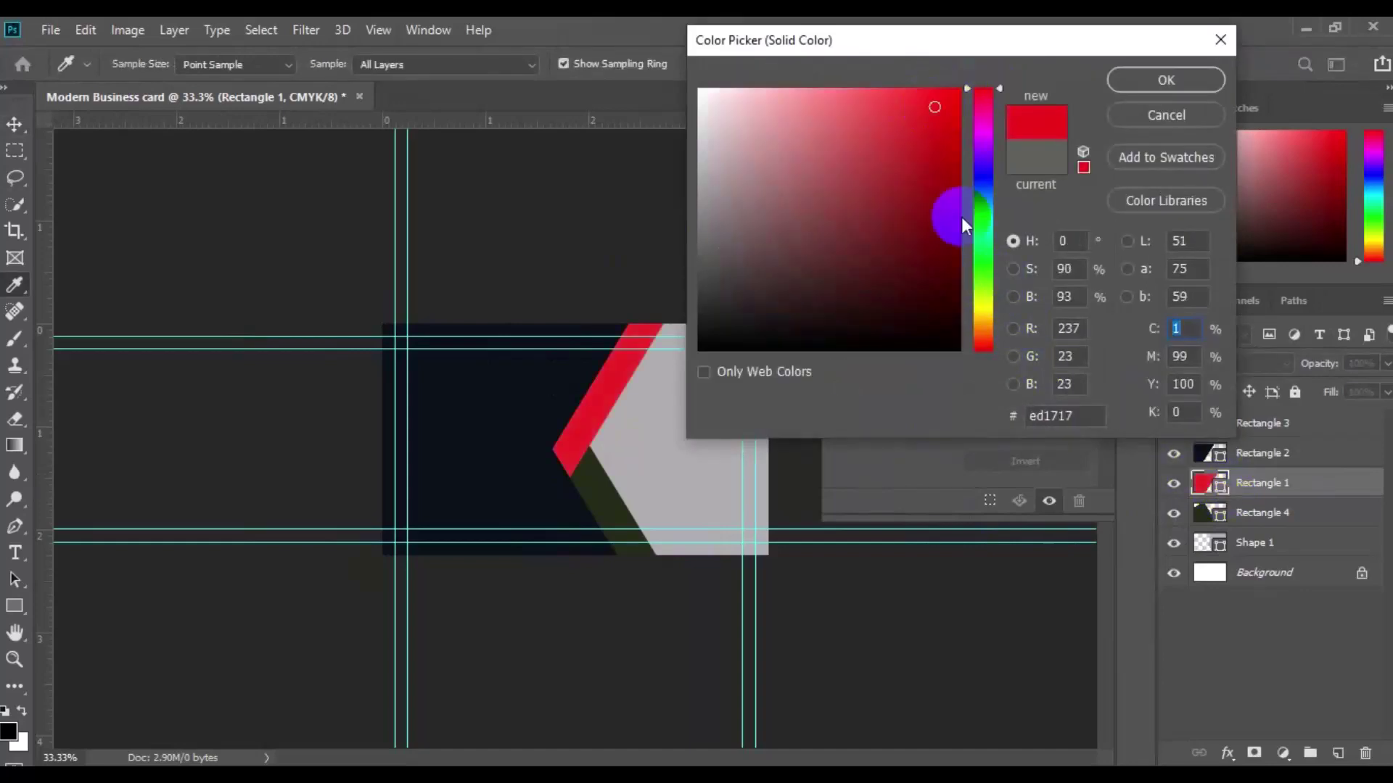
pyautogui.click(1138, 93)
# Step: Fill Rectangle 4 with mid gray 727476 so the lower band reads gray
pyautogui.press('v')
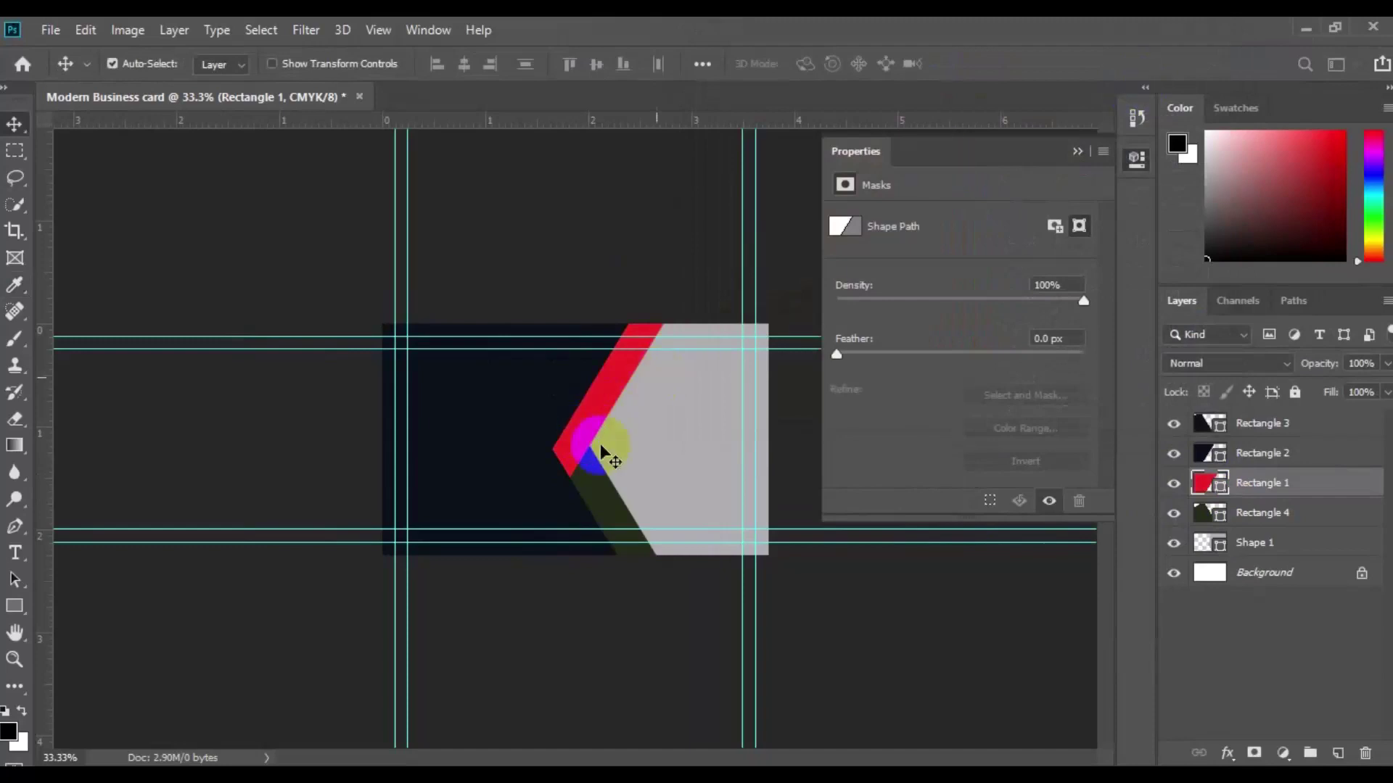
pyautogui.click(602, 500)
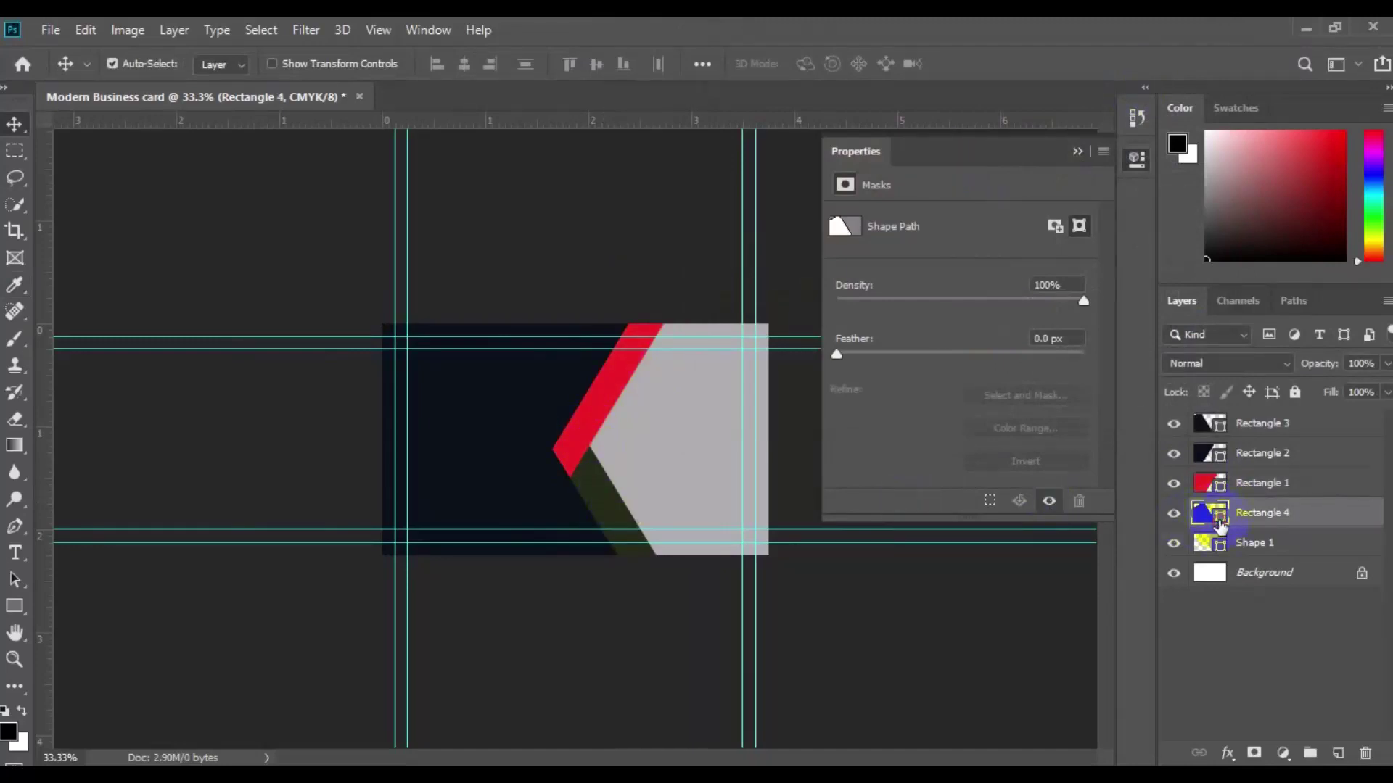
pyautogui.doubleClick(1218, 521)
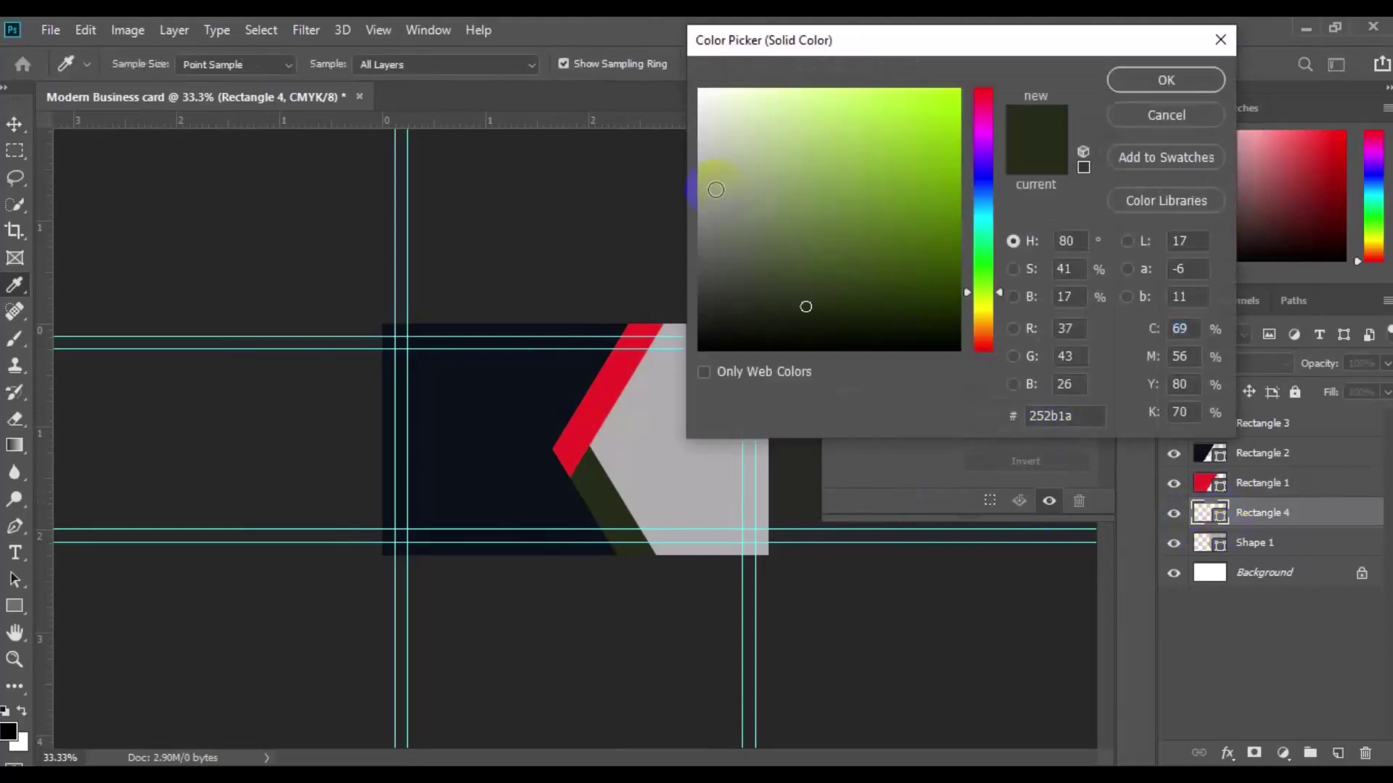
pyautogui.click(985, 200)
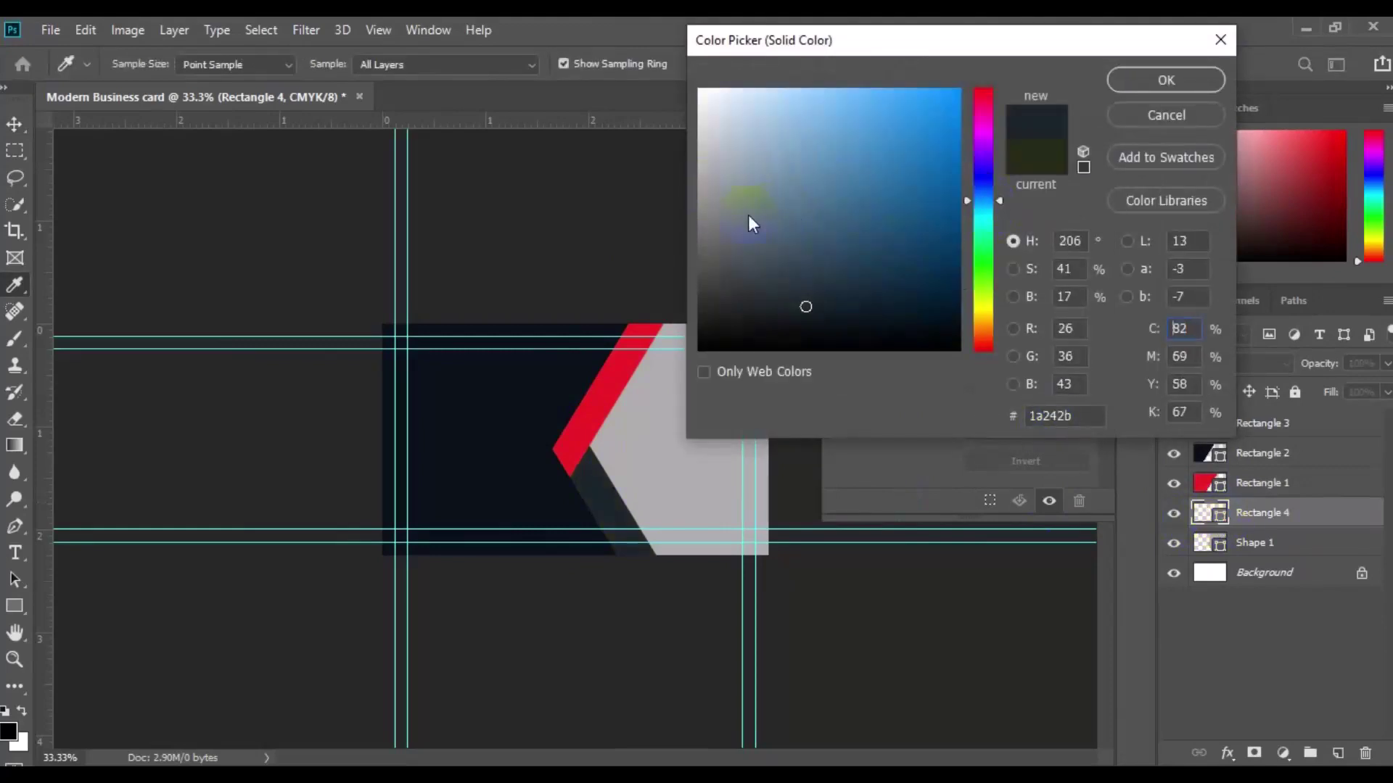
pyautogui.click(708, 157)
pyautogui.moveTo(702, 219); pyautogui.dragTo(704, 203)
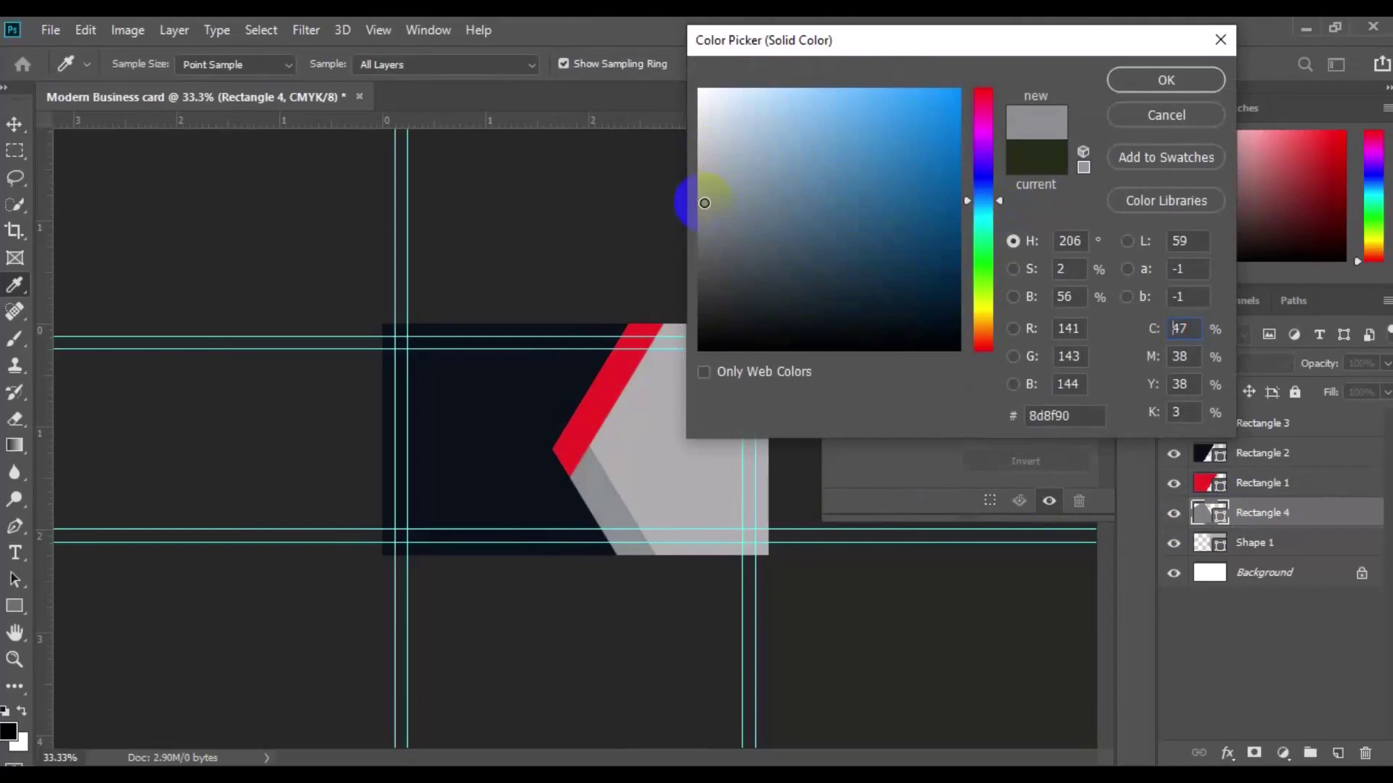
pyautogui.click(700, 233)
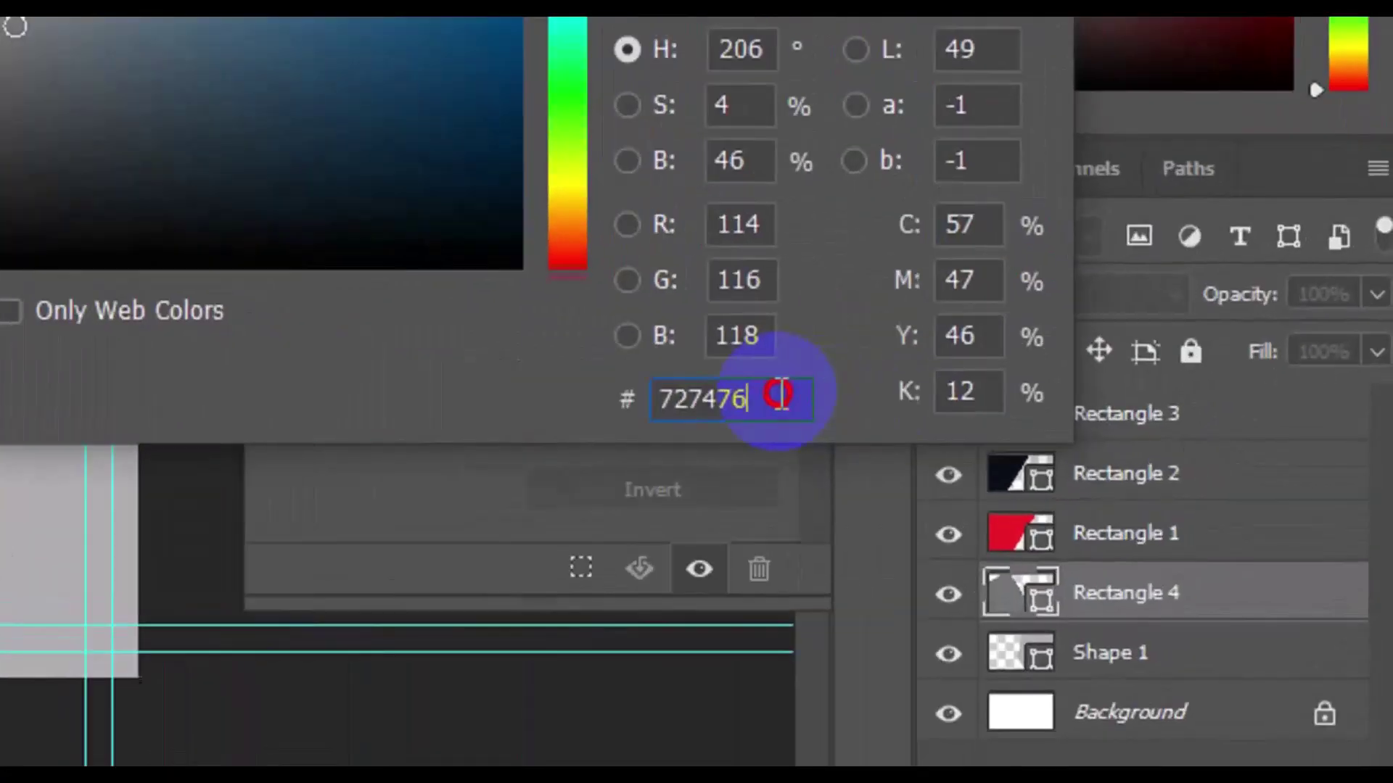
pyautogui.moveTo(1087, 414); pyautogui.dragTo(1012, 438)
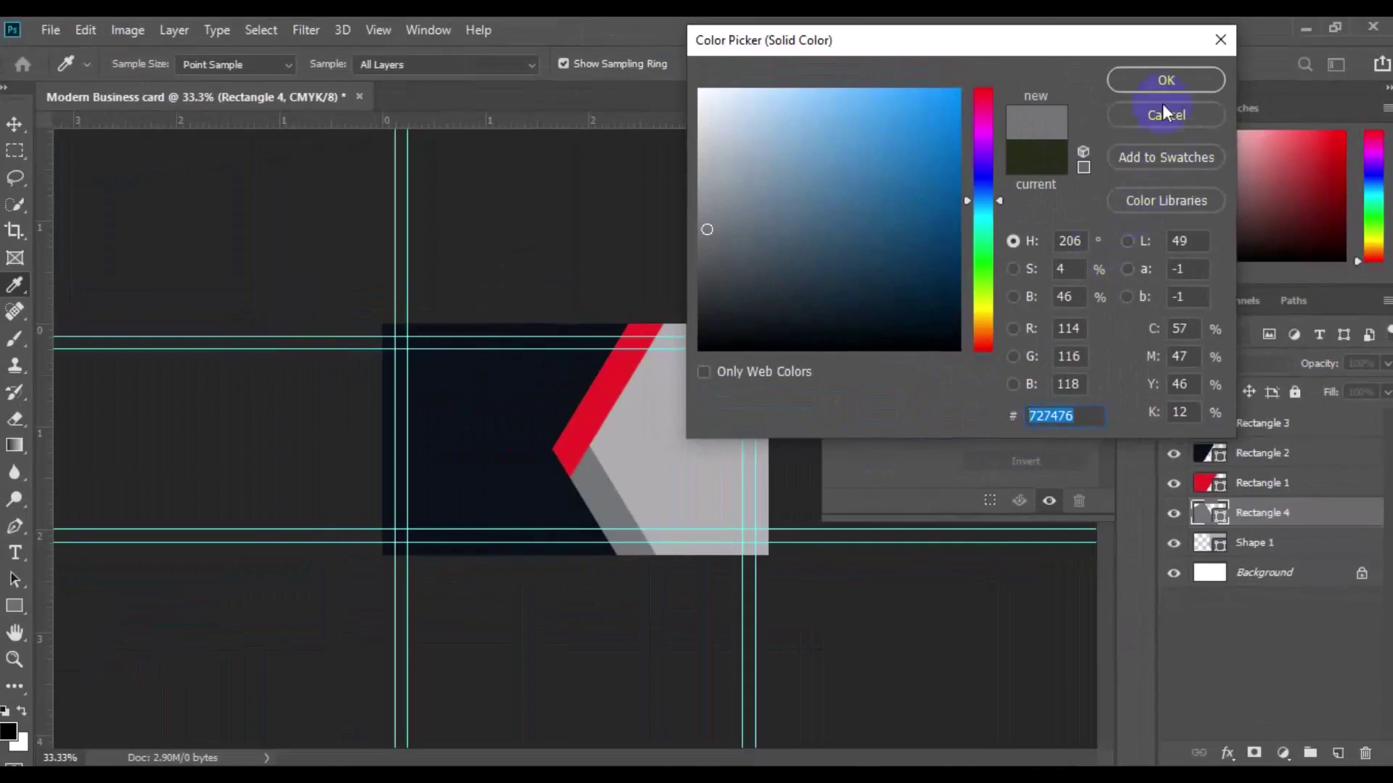
pyautogui.click(1168, 79)
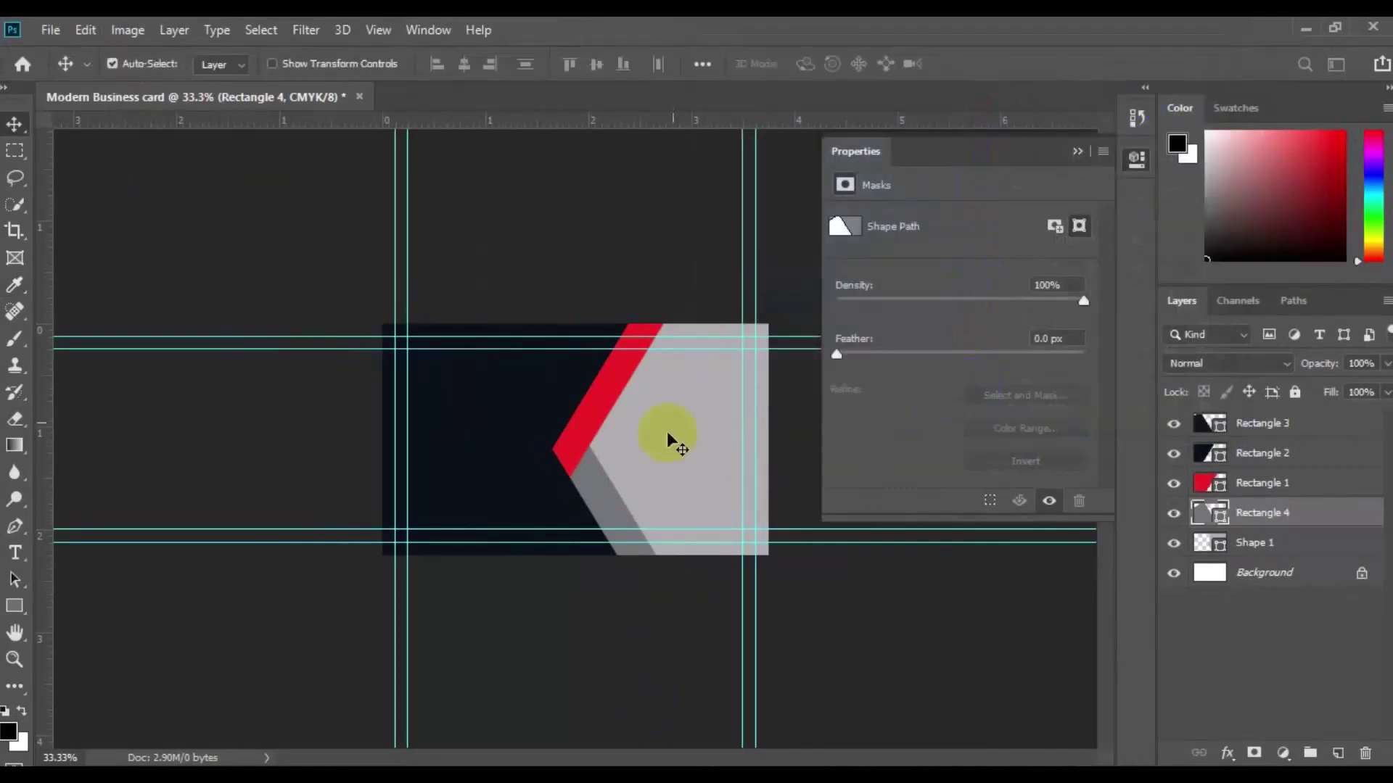
pyautogui.hotkey('alt', '[')
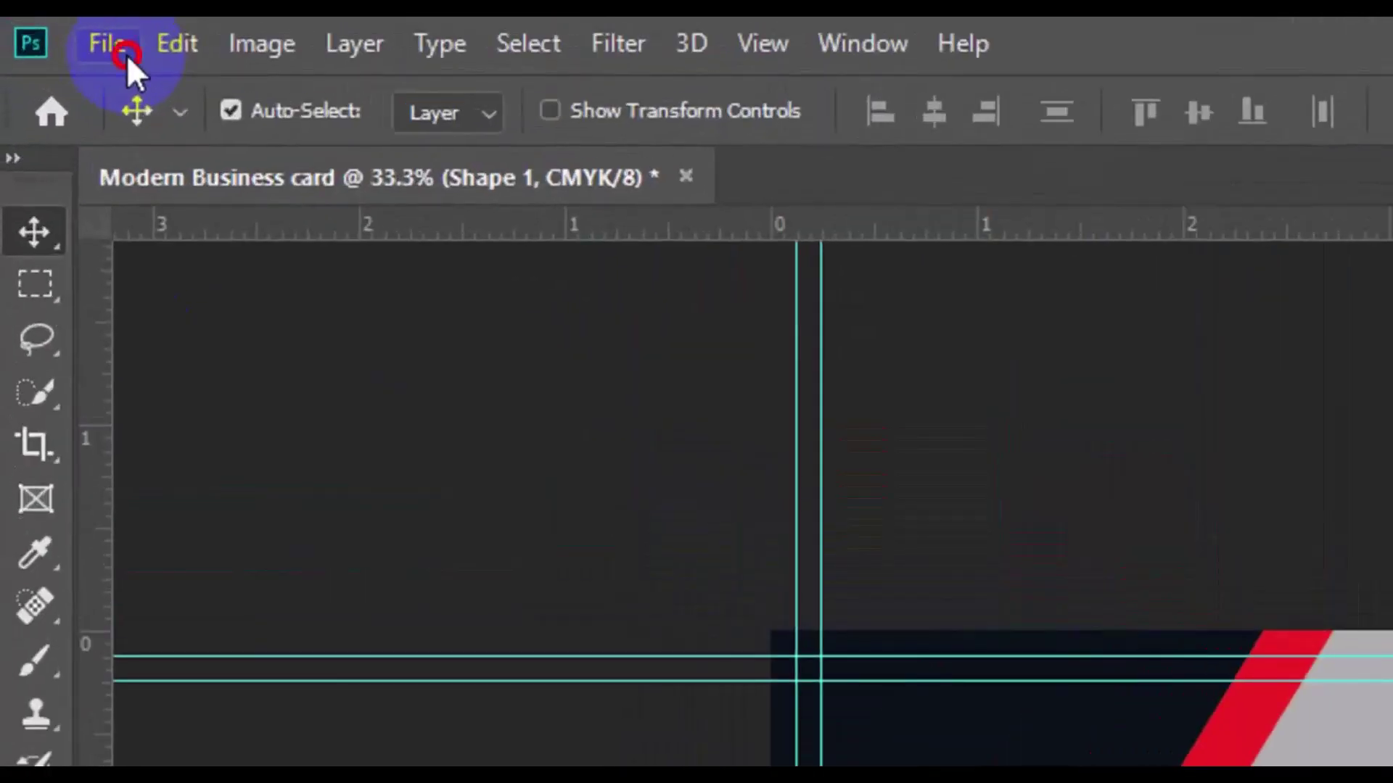
# Step: Place embedded building photo pexels-photo-364388, enlarged and positioned over the chevron panel
pyautogui.click(127, 55)
pyautogui.click(232, 634)
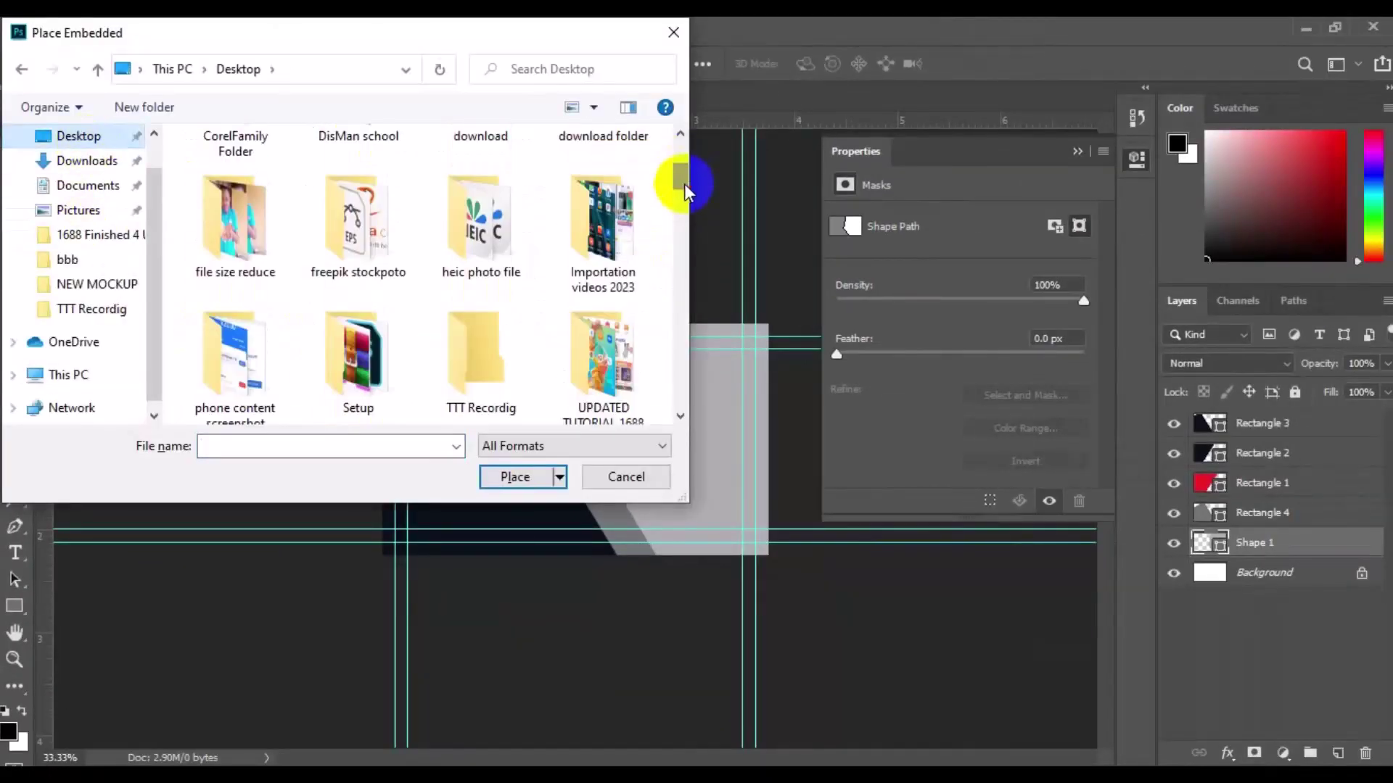
pyautogui.doubleClick(358, 218)
pyautogui.click(681, 416)
pyautogui.moveTo(682, 416); pyautogui.dragTo(681, 416)
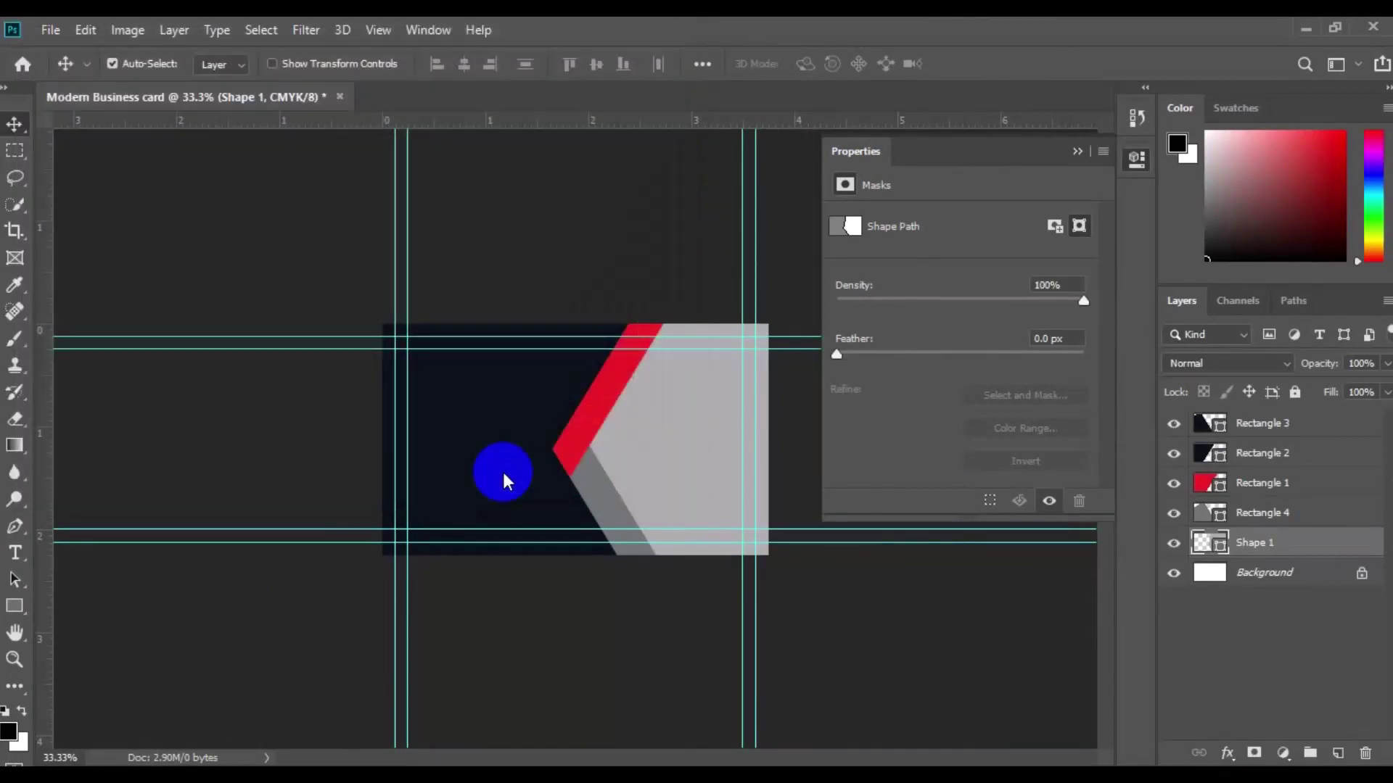
pyautogui.moveTo(564, 477); pyautogui.dragTo(608, 488)
pyautogui.moveTo(784, 554); pyautogui.dragTo(798, 566)
pyautogui.moveTo(681, 520); pyautogui.dragTo(690, 516)
pyautogui.click(779, 63)
# Step: Clip the photo to Shape 1, blend it with Luminosity, and close the Properties panel
pyautogui.click(1266, 549)
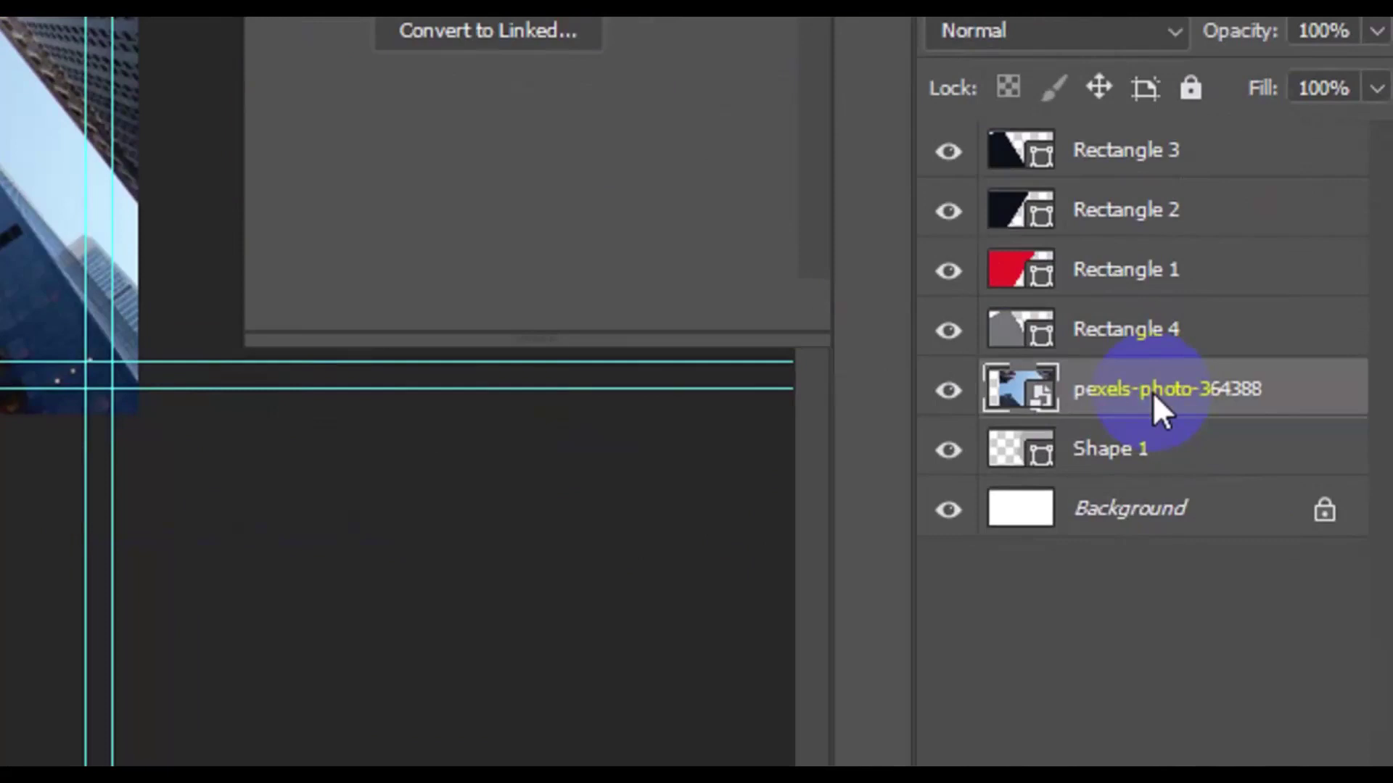
pyautogui.rightClick(1153, 395)
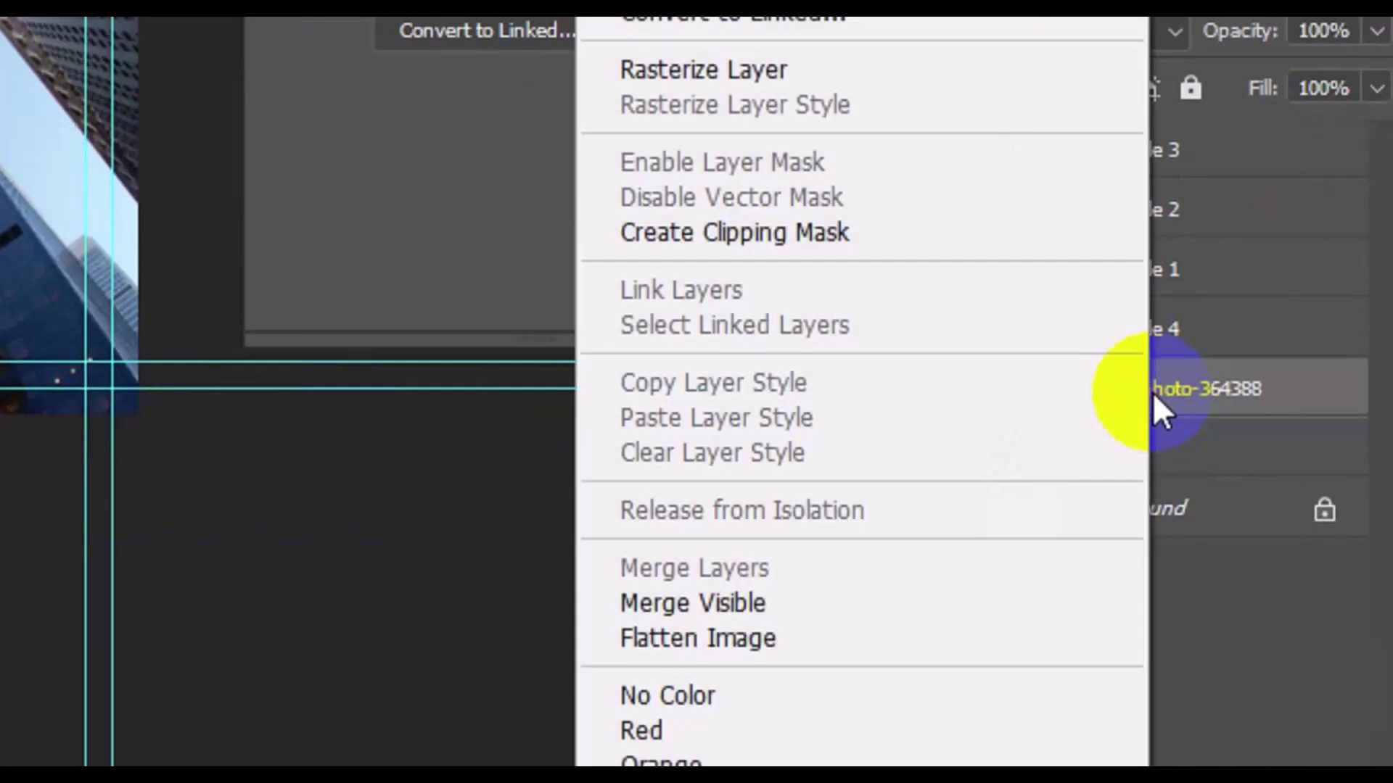
pyautogui.click(788, 243)
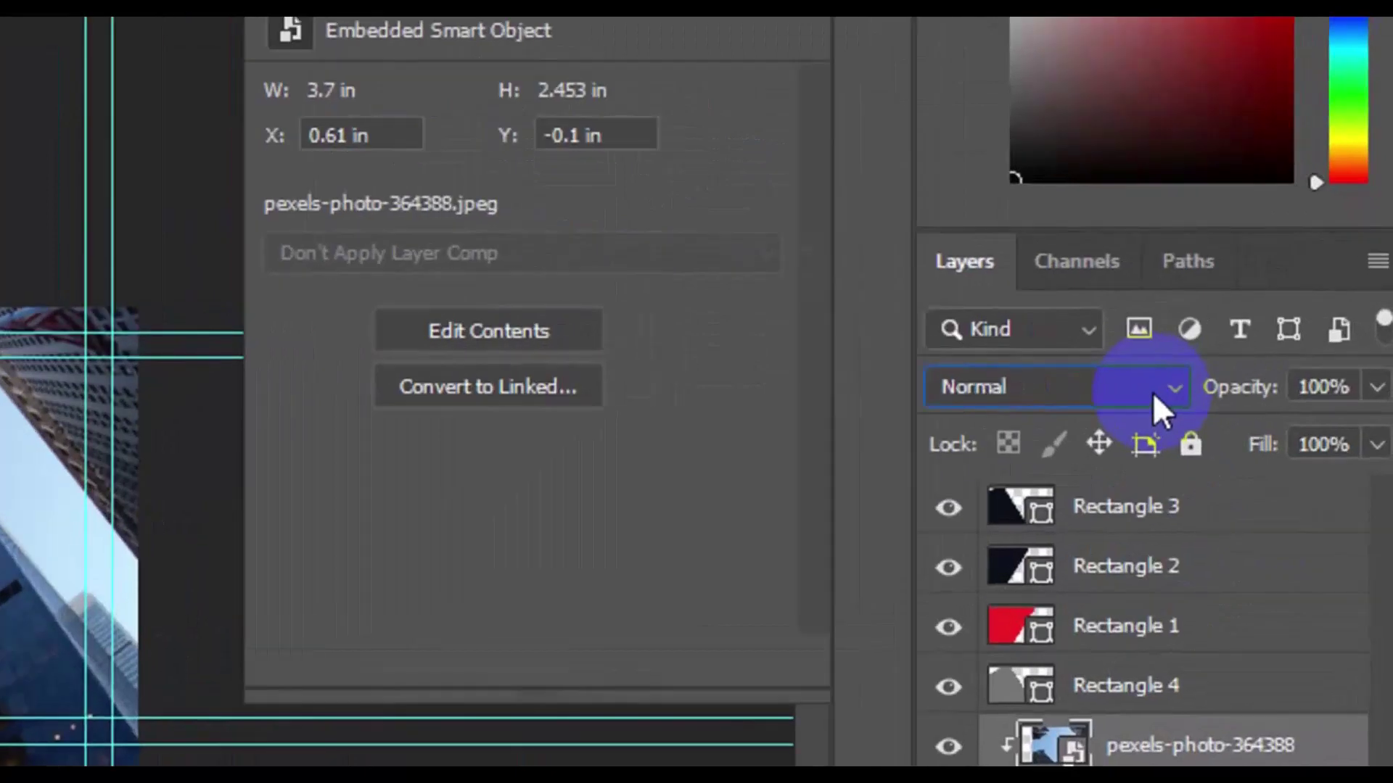
pyautogui.click(1154, 394)
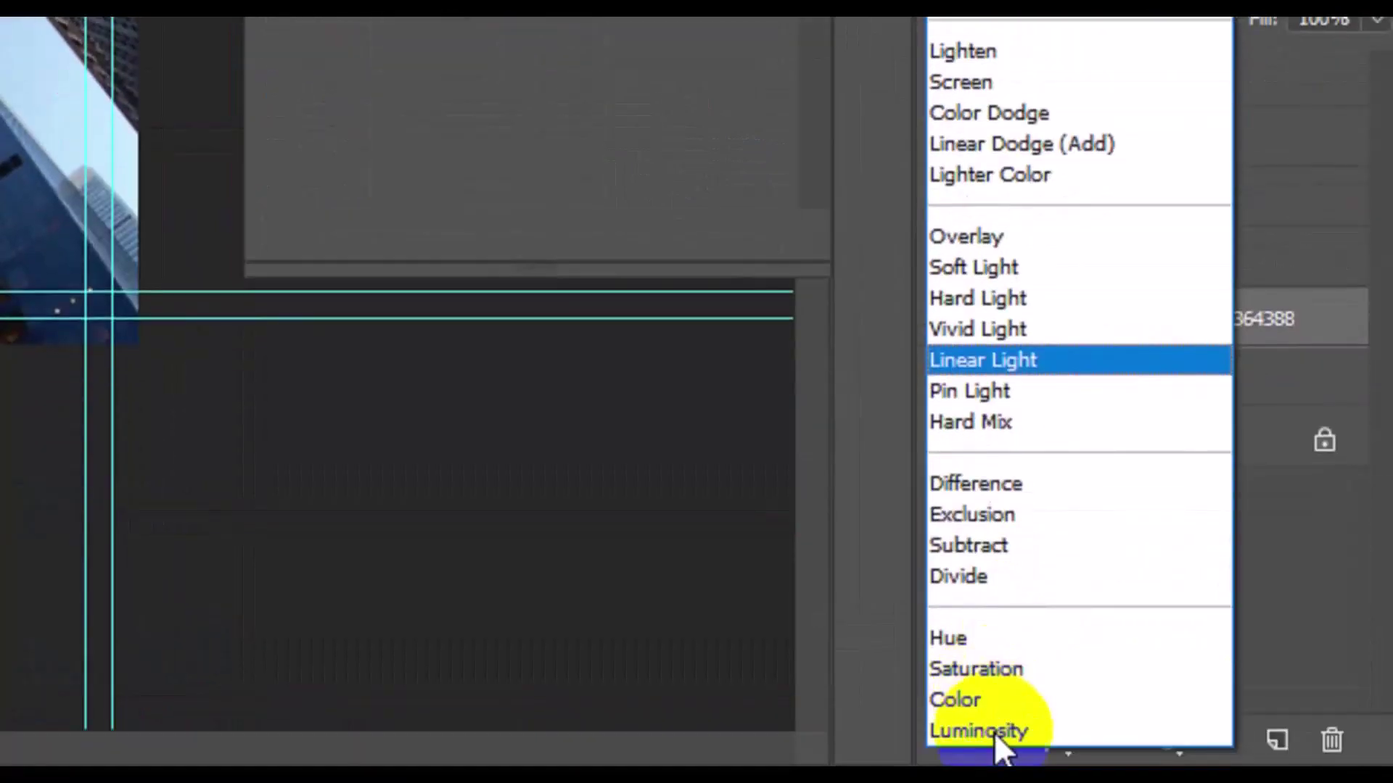
pyautogui.click(991, 728)
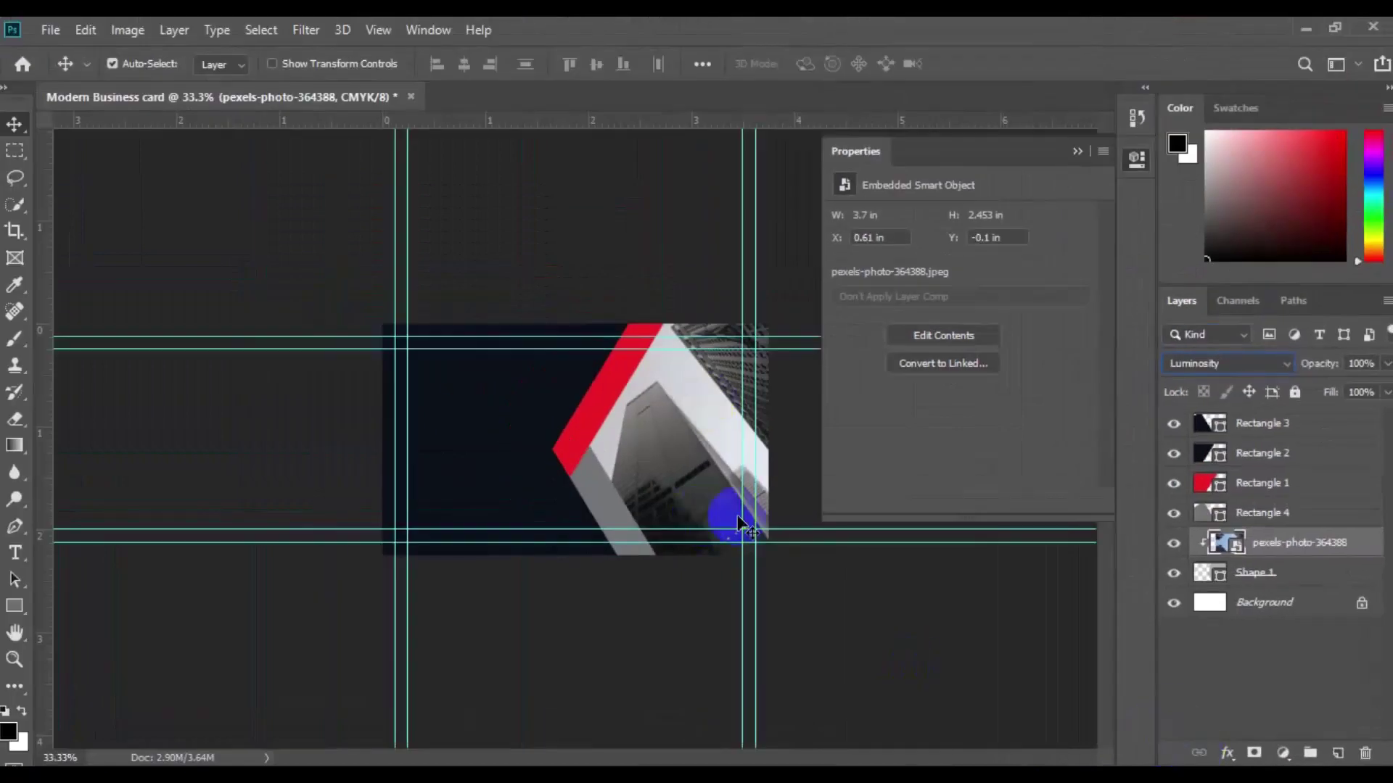
pyautogui.click(1101, 151)
pyautogui.click(1137, 176)
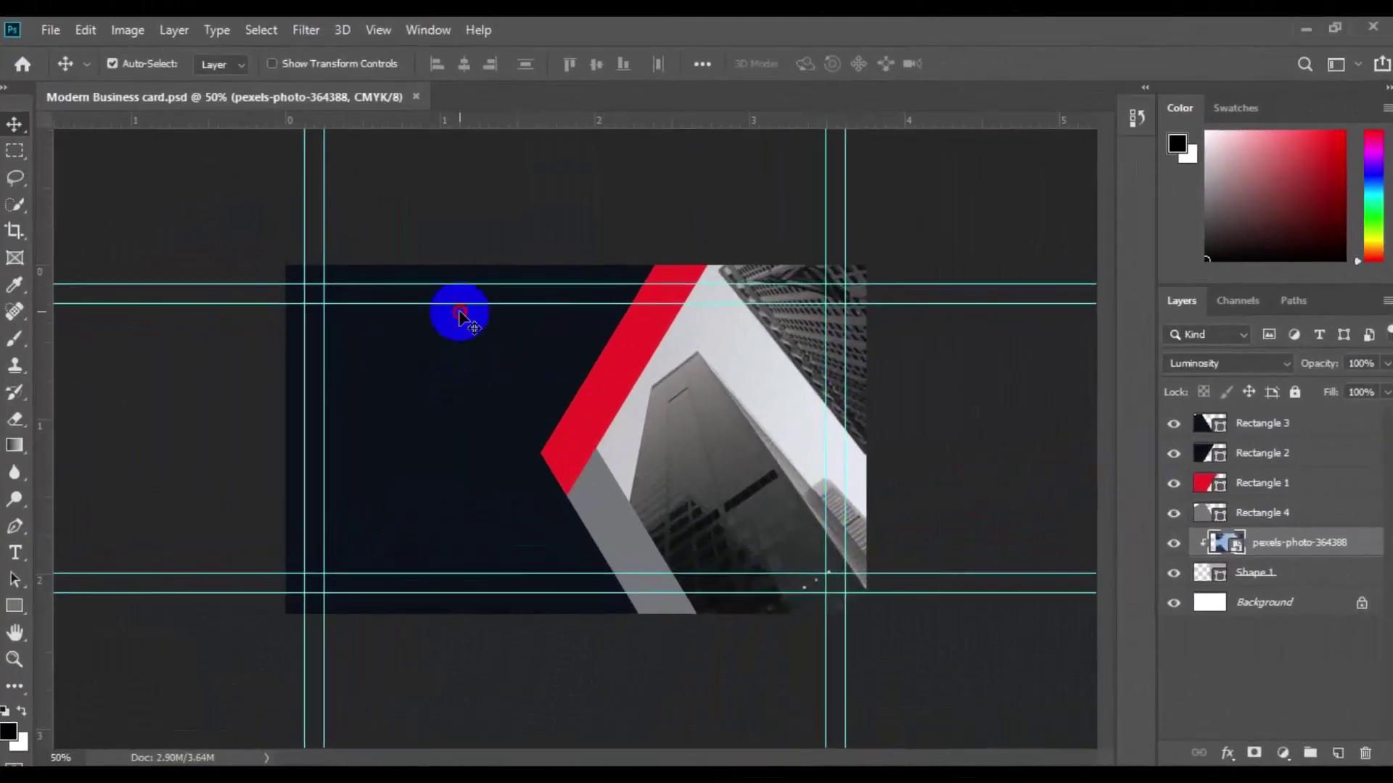
# Step: On a new top layer, set the Type tool to Roboto with white ffffff colour
pyautogui.click(464, 313)
pyautogui.click(1262, 424)
pyautogui.click(1337, 753)
pyautogui.click(15, 553)
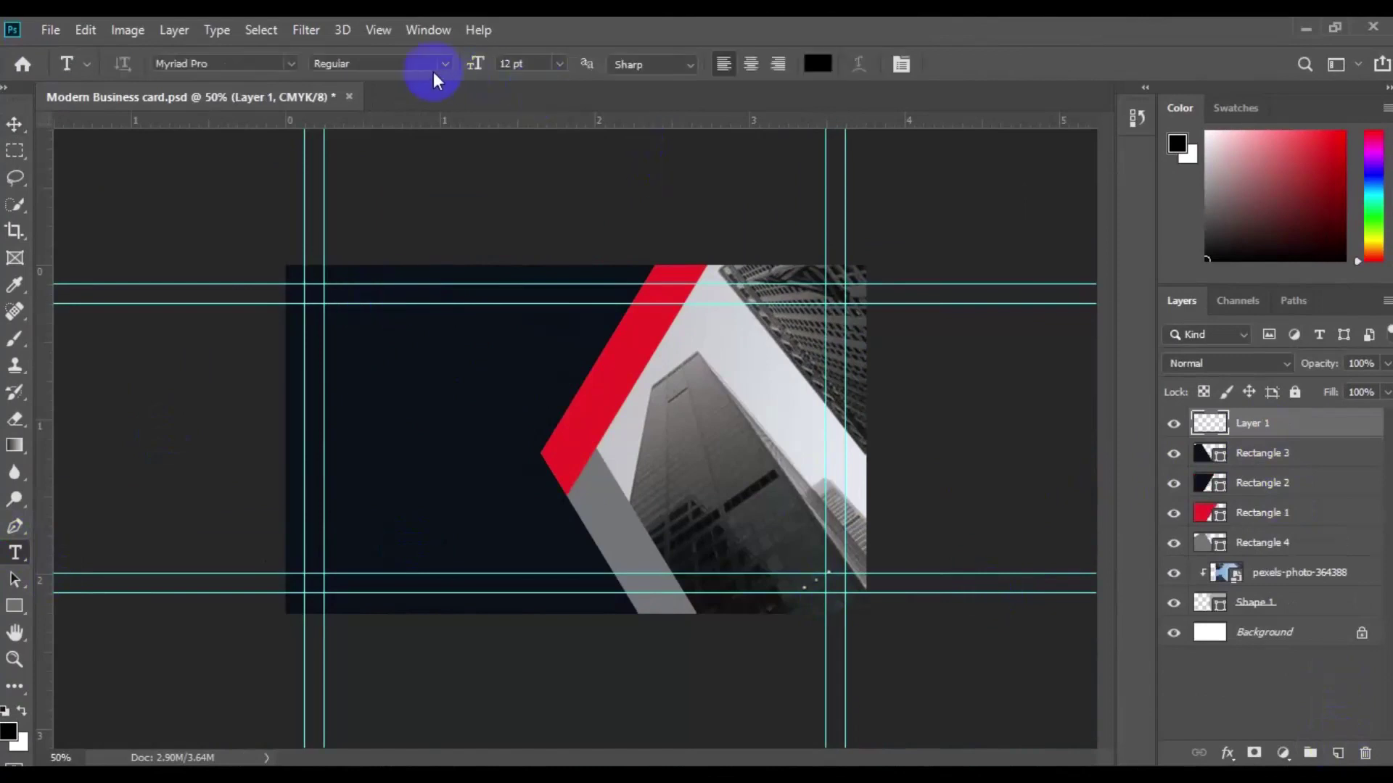
pyautogui.write('roboto')
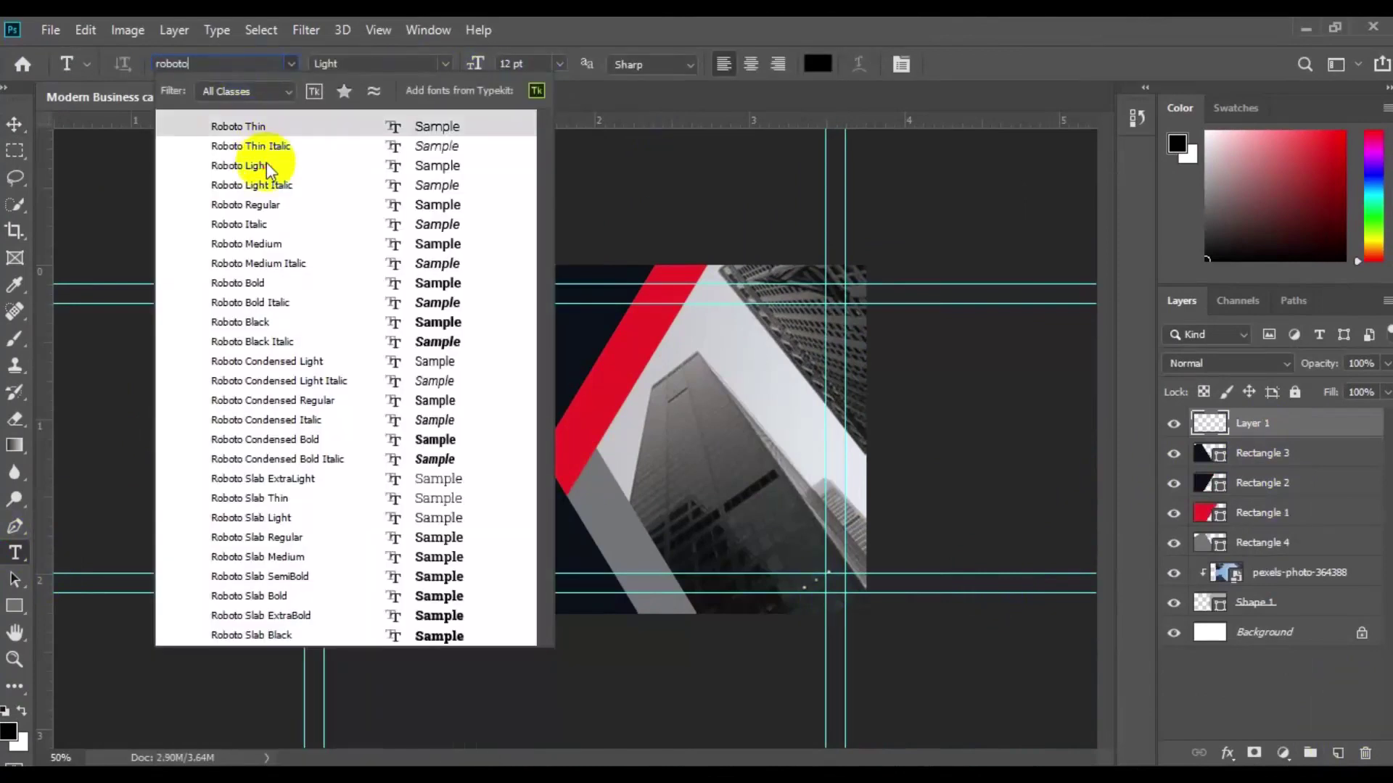
pyautogui.click(267, 163)
pyautogui.click(818, 66)
pyautogui.write('ffffff')
pyautogui.click(1166, 79)
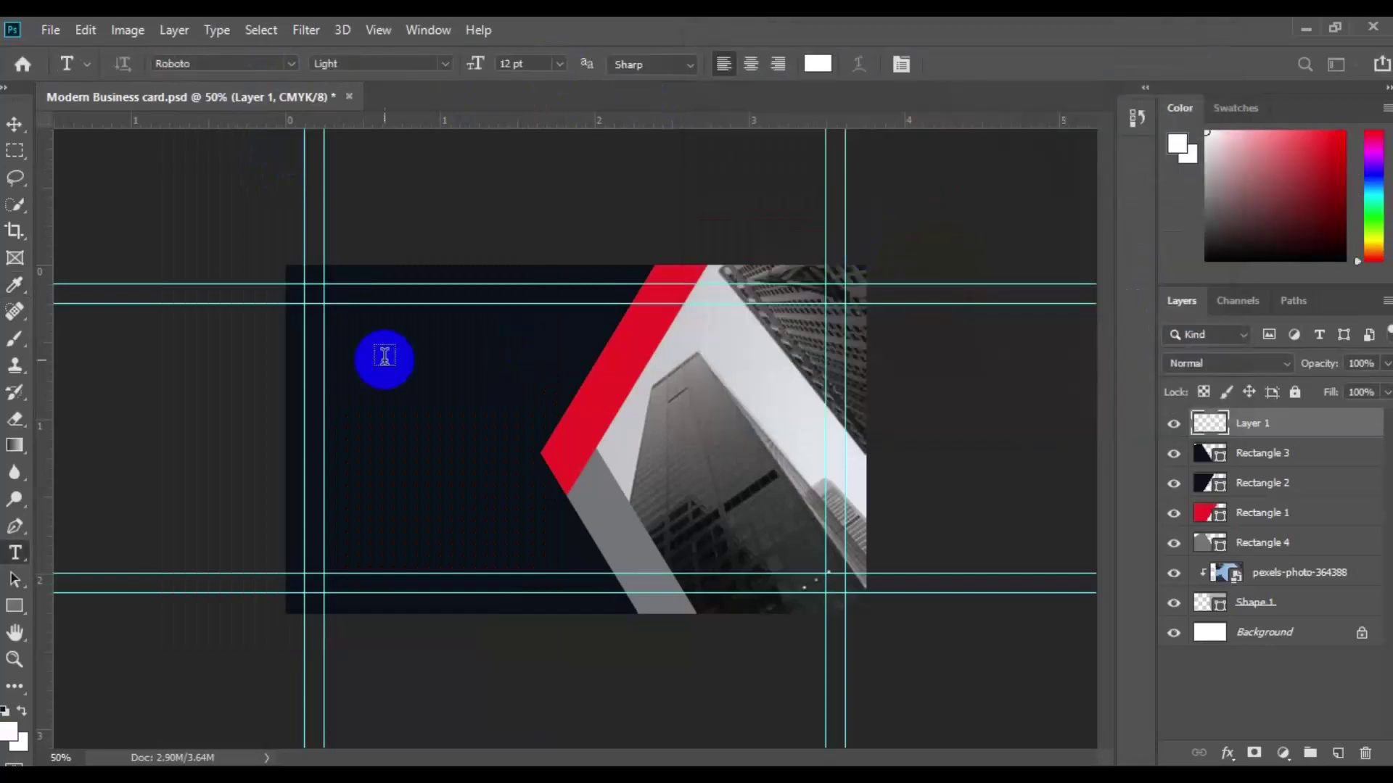
# Step: Type the cardholder's name in Bold with CREATIVE DIRECTOR on the next line
pyautogui.click(364, 349)
pyautogui.click(445, 64)
pyautogui.click(449, 215)
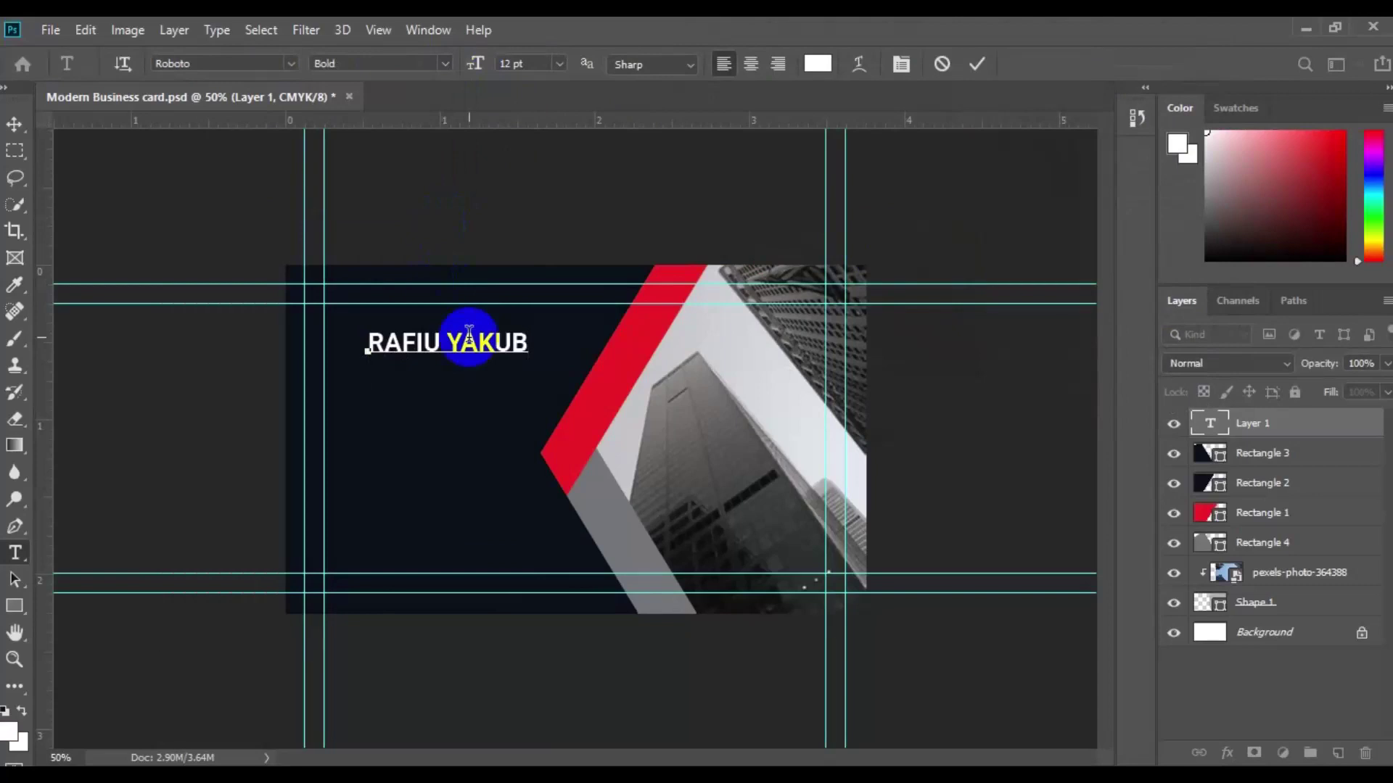
pyautogui.press('Return')
pyautogui.write('CREATIVE DIRECTOR')
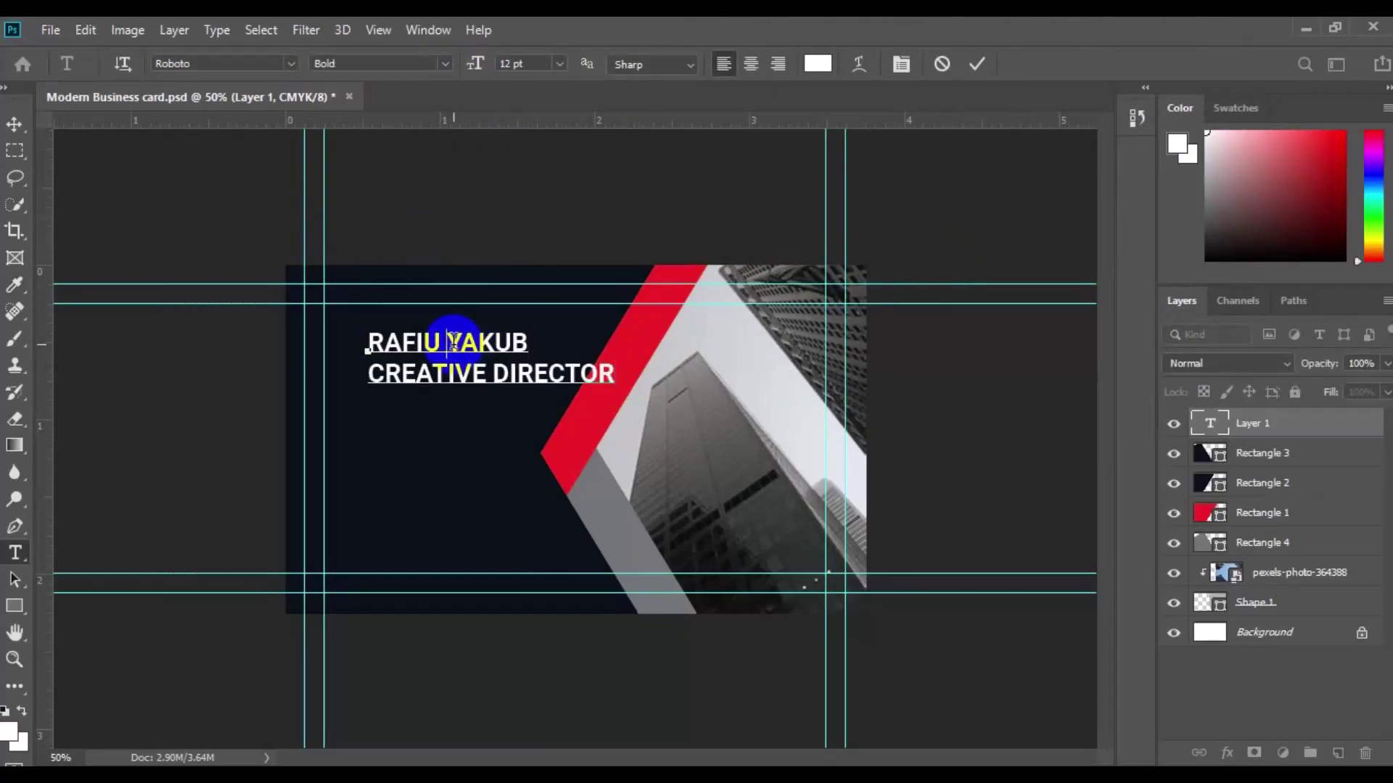
# Step: Make the surname and title Light, size the title 6 pt, and move the block onto the top-left guides
pyautogui.keyDown('shift'); pyautogui.click(448, 340); pyautogui.keyUp('shift')
pyautogui.click(425, 64)
pyautogui.click(432, 130)
pyautogui.click(367, 371)
pyautogui.moveTo(367, 372); pyautogui.dragTo(611, 373)
pyautogui.click(559, 64)
pyautogui.click(533, 78)
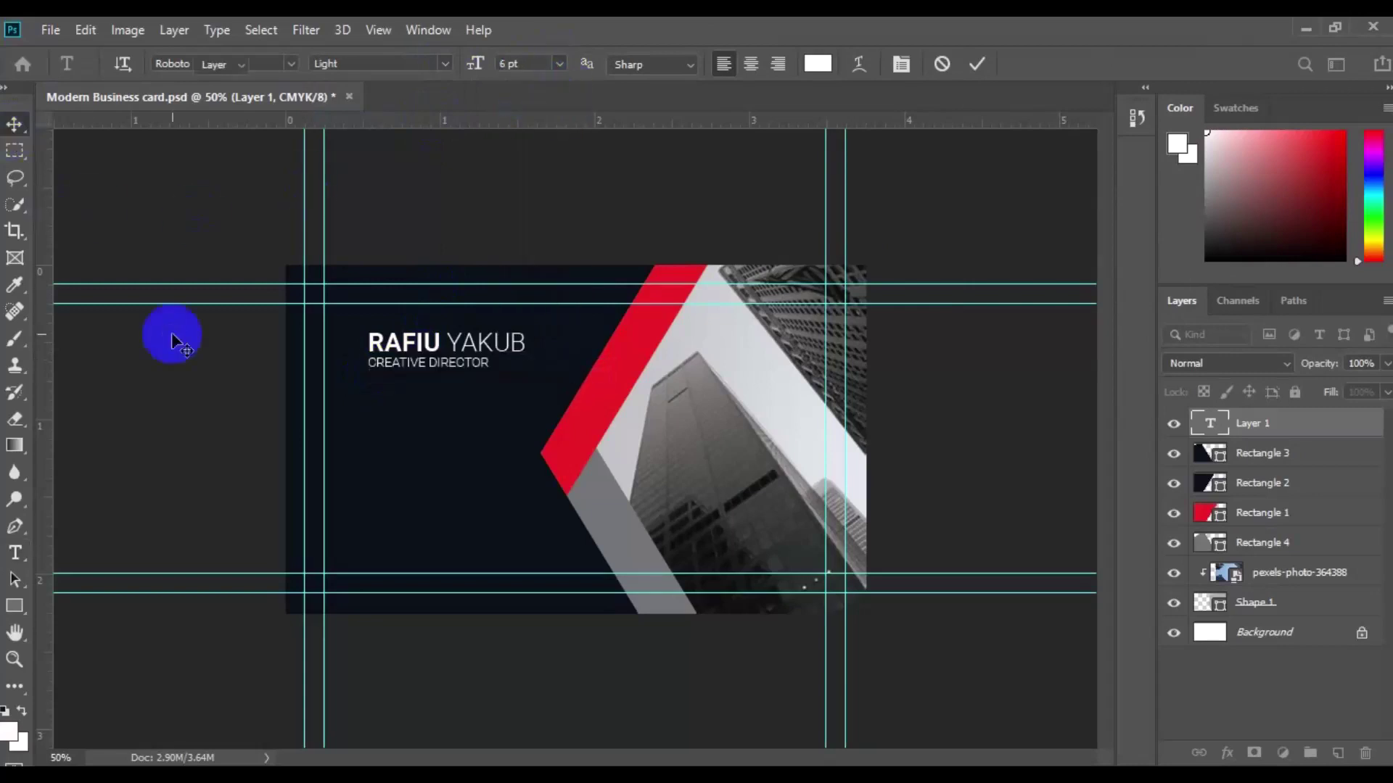
pyautogui.hotkey('ctrl', 'Return')
pyautogui.press('v')
pyautogui.moveTo(399, 341); pyautogui.dragTo(355, 311)
pyautogui.hotkey('ctrl', '+')
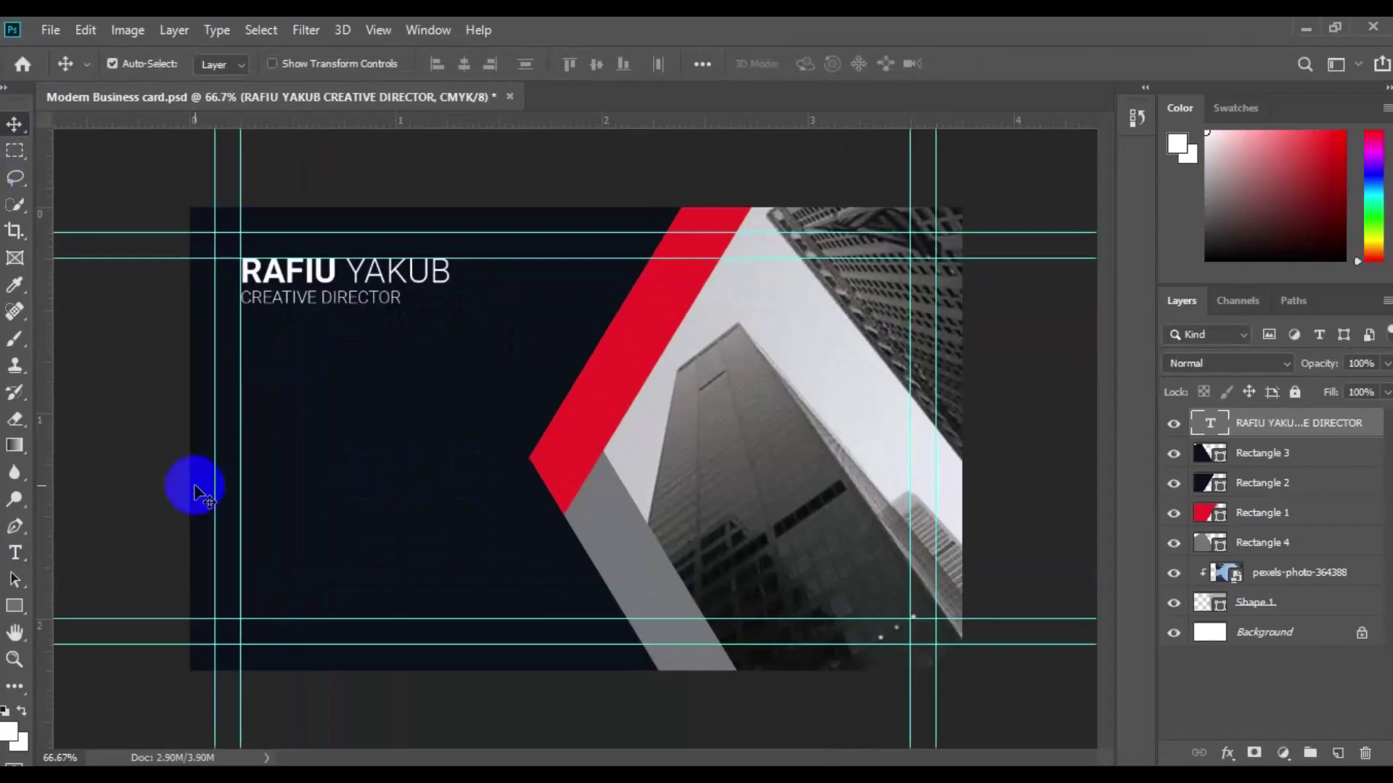
# Step: Prepare a new layer and a pen shape with no fill and a red stroke
pyautogui.click(14, 527)
pyautogui.click(1204, 455)
pyautogui.click(1338, 752)
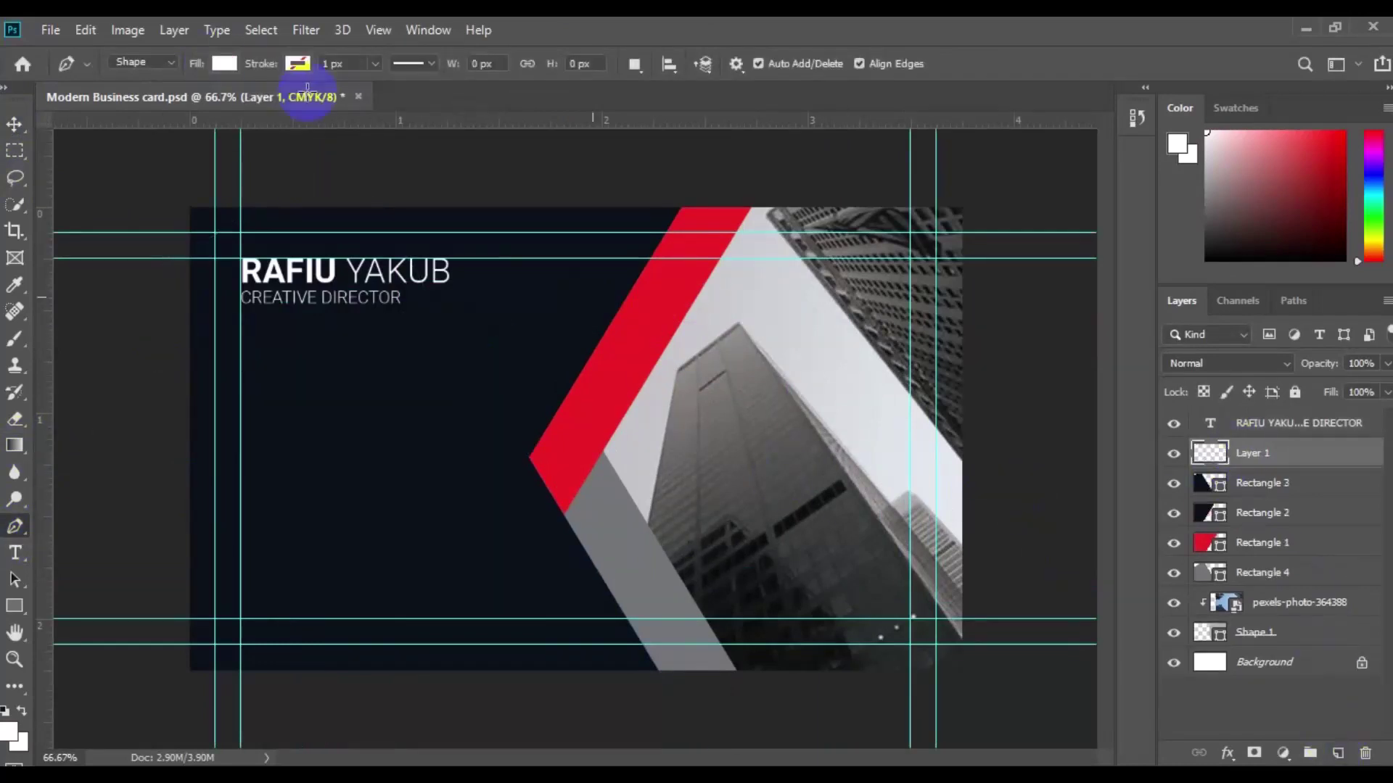
pyautogui.click(224, 63)
pyautogui.click(131, 102)
pyautogui.click(298, 63)
# Step: Draw a short red 4.68 px line beneath CREATIVE DIRECTOR
pyautogui.click(249, 102)
pyautogui.moveTo(376, 68); pyautogui.dragTo(377, 89)
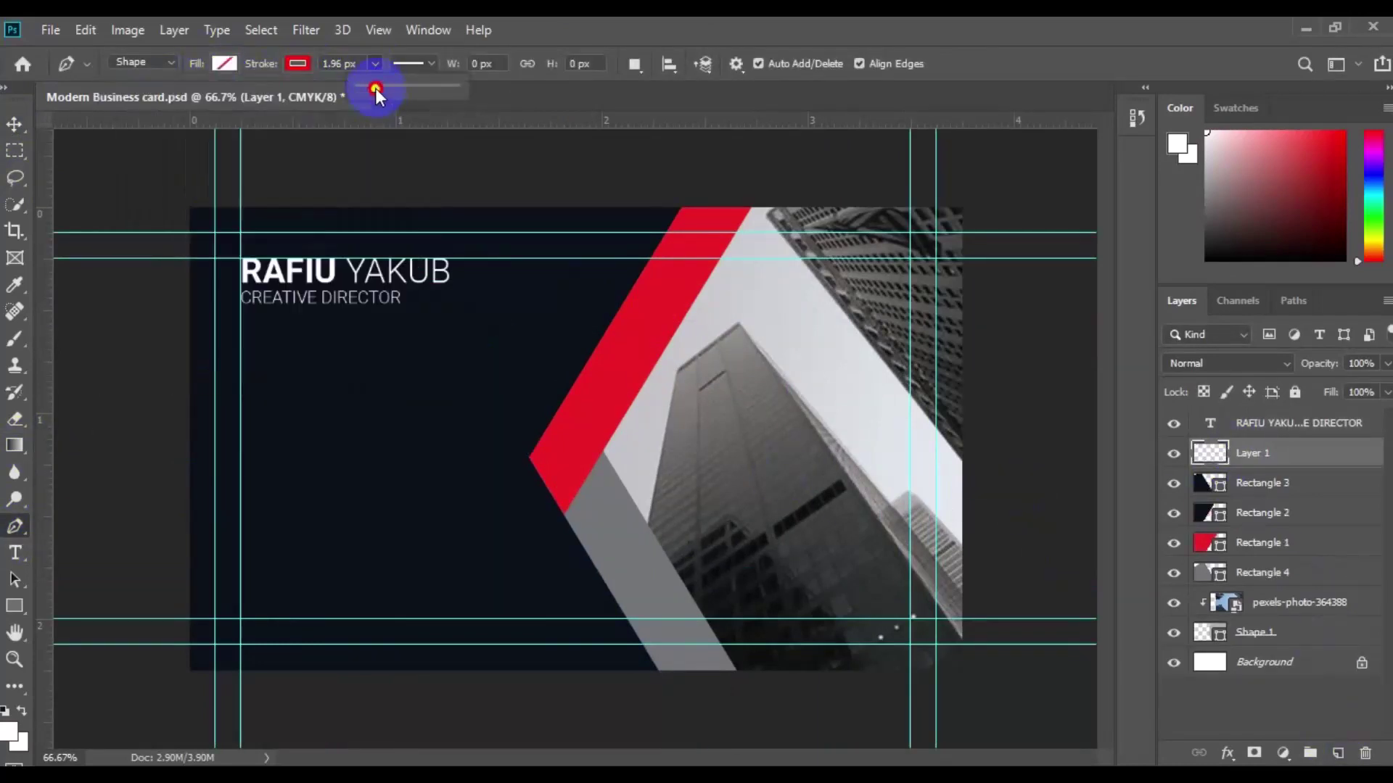
pyautogui.click(240, 310)
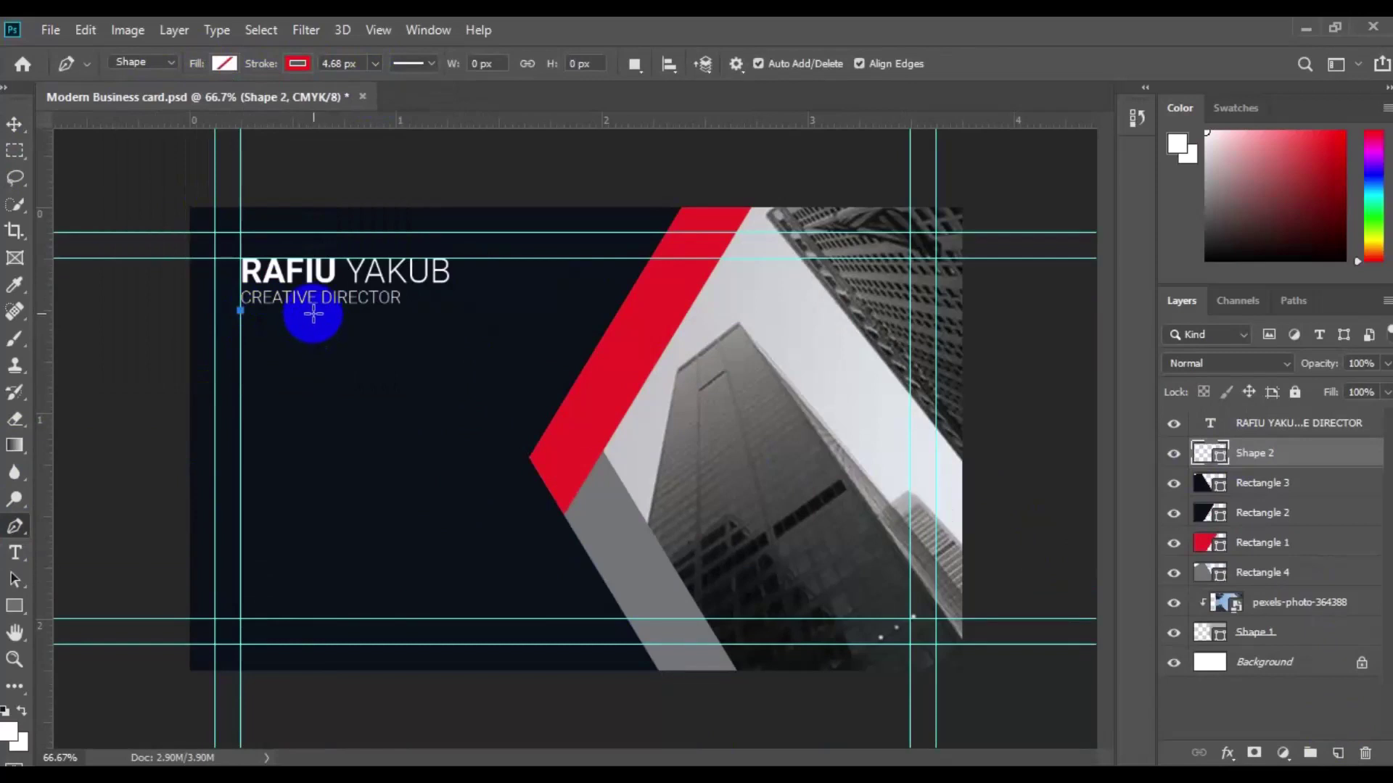
pyautogui.click(313, 311)
# Step: Group the red line with the name text as 'Nmae'
pyautogui.press('v')
pyautogui.keyDown('ctrl'); pyautogui.click(1298, 423); pyautogui.keyUp('ctrl')
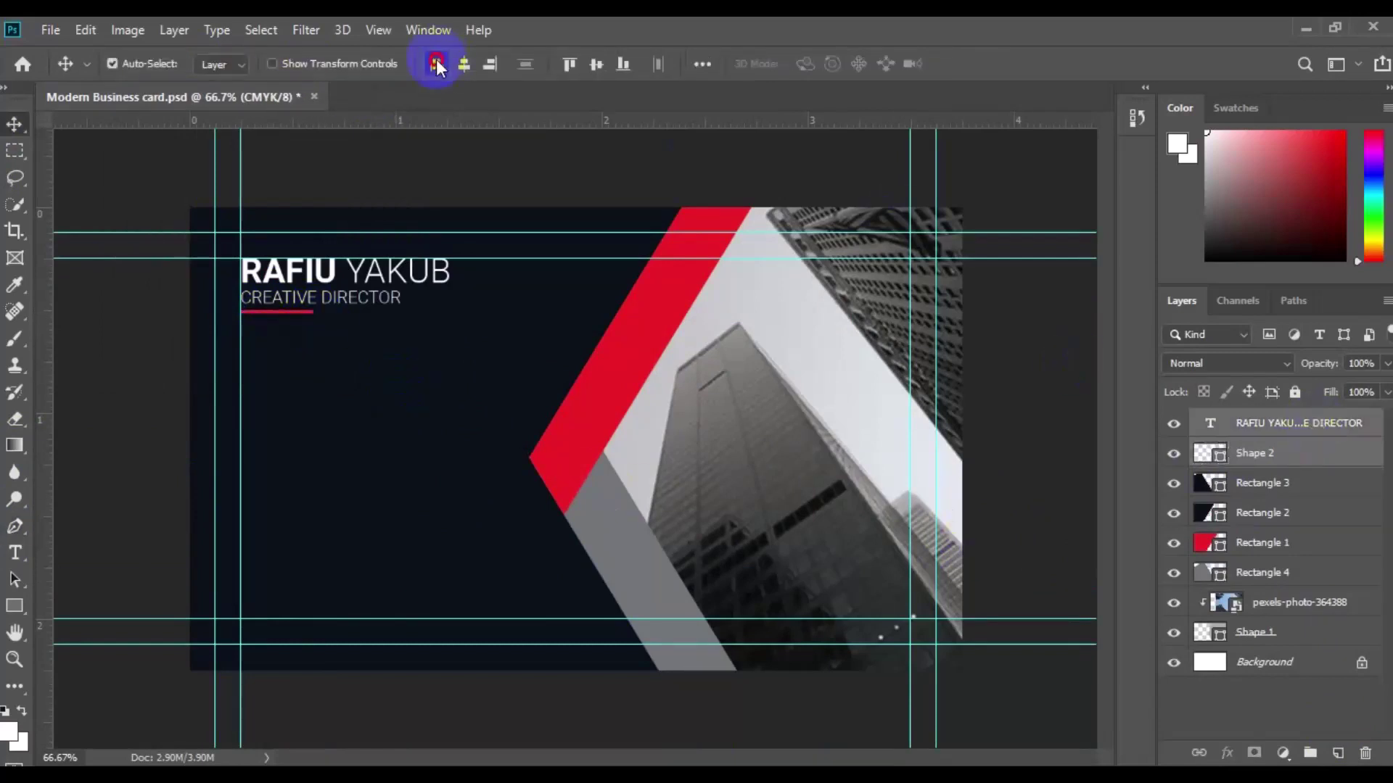
pyautogui.click(1313, 753)
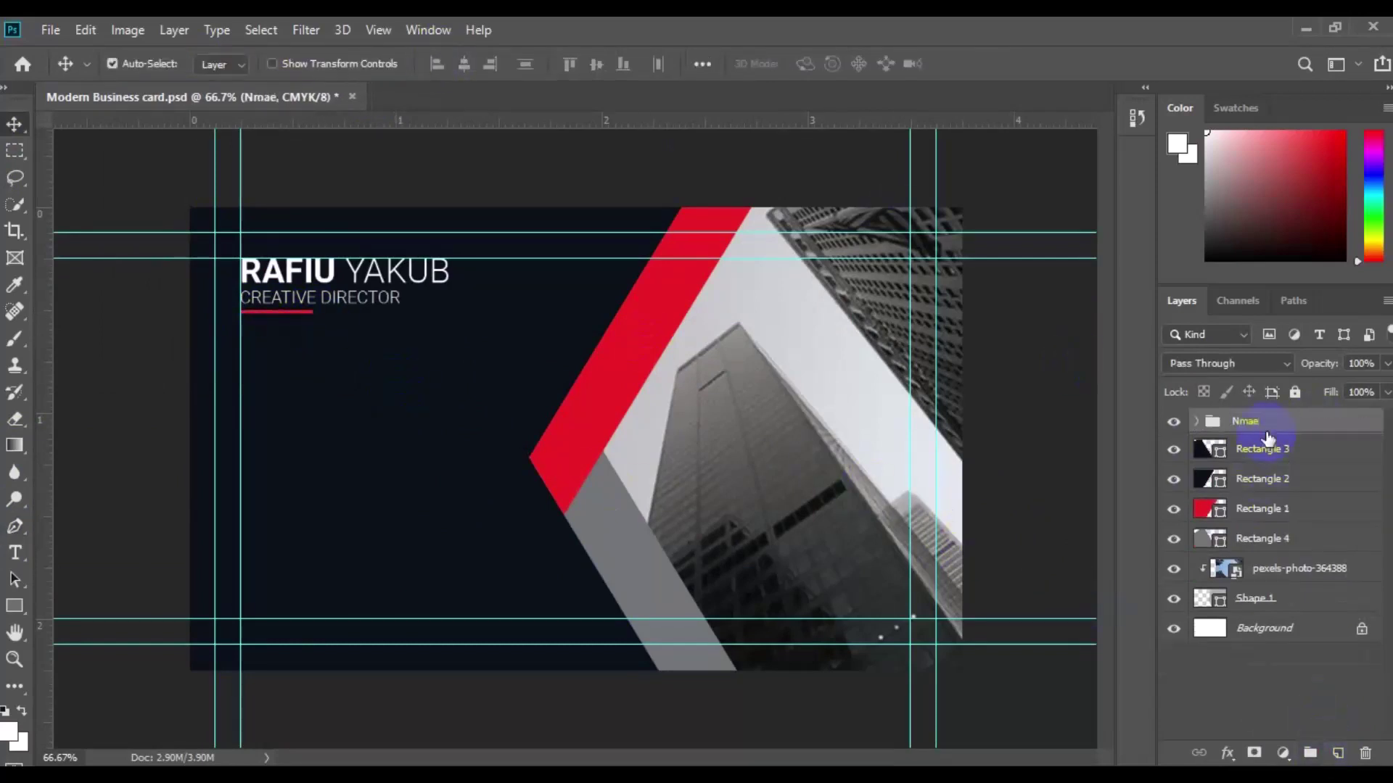
pyautogui.click(15, 606)
pyautogui.click(1337, 754)
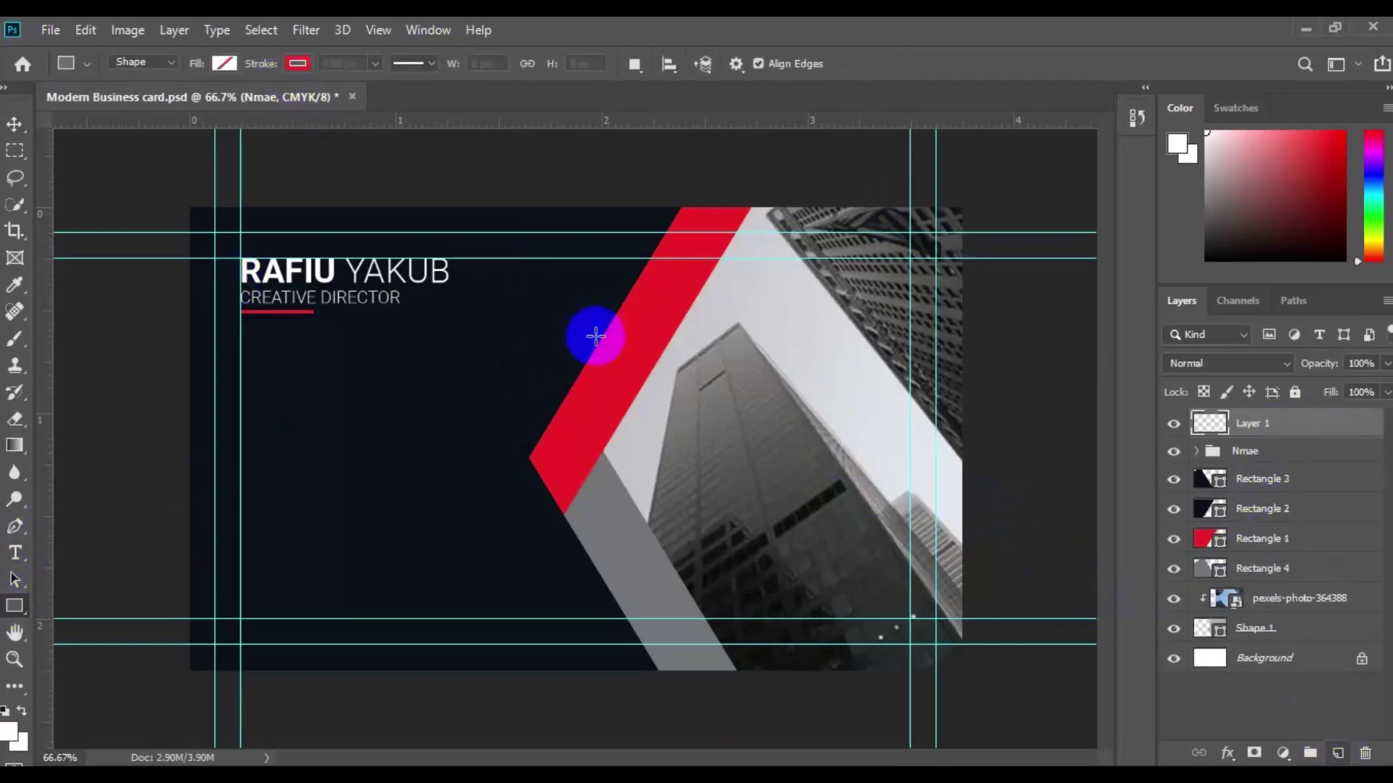
# Step: Draw a white, strokeless 57 px square with 7 px rounded corners below the title
pyautogui.click(297, 63)
pyautogui.click(205, 102)
pyautogui.click(225, 63)
pyautogui.click(237, 194)
pyautogui.click(276, 468)
pyautogui.moveTo(267, 435); pyautogui.dragTo(306, 475)
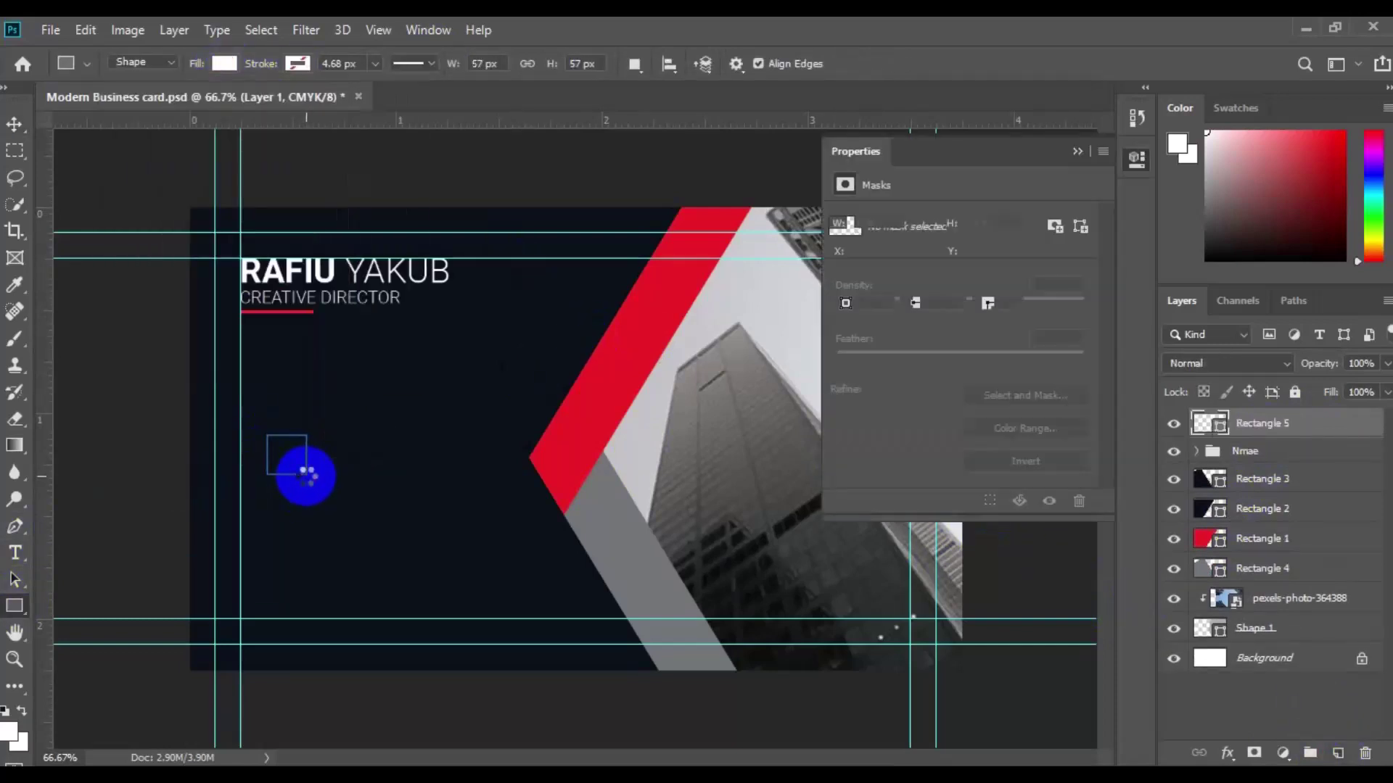
pyautogui.click(839, 359)
pyautogui.press('v')
pyautogui.moveTo(287, 455); pyautogui.dragTo(262, 507)
# Step: Open pin.psd and select its phone icon group
pyautogui.click(50, 29)
pyautogui.click(168, 72)
pyautogui.click(681, 416)
pyautogui.moveTo(683, 418); pyautogui.dragTo(683, 417)
pyautogui.moveTo(681, 331); pyautogui.dragTo(685, 363)
pyautogui.doubleClick(632, 197)
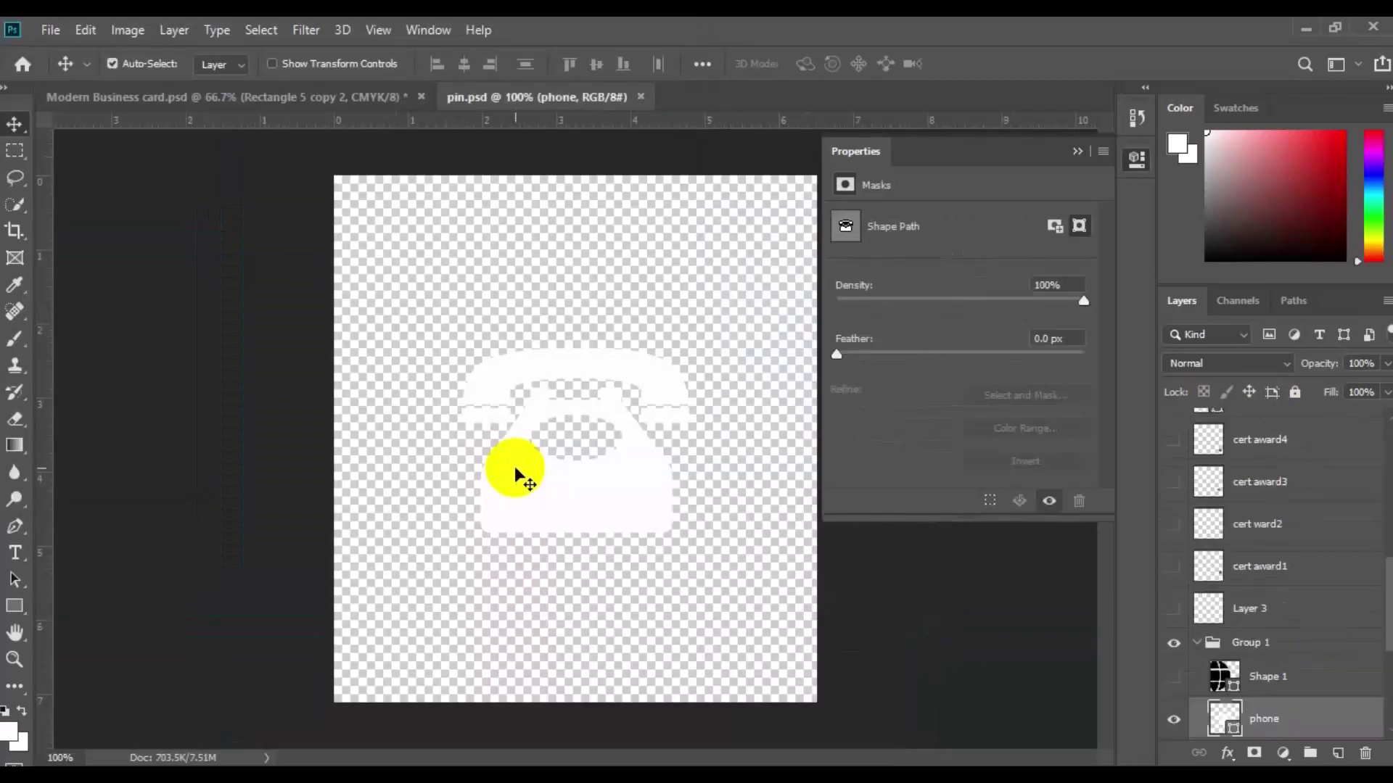
pyautogui.click(1284, 642)
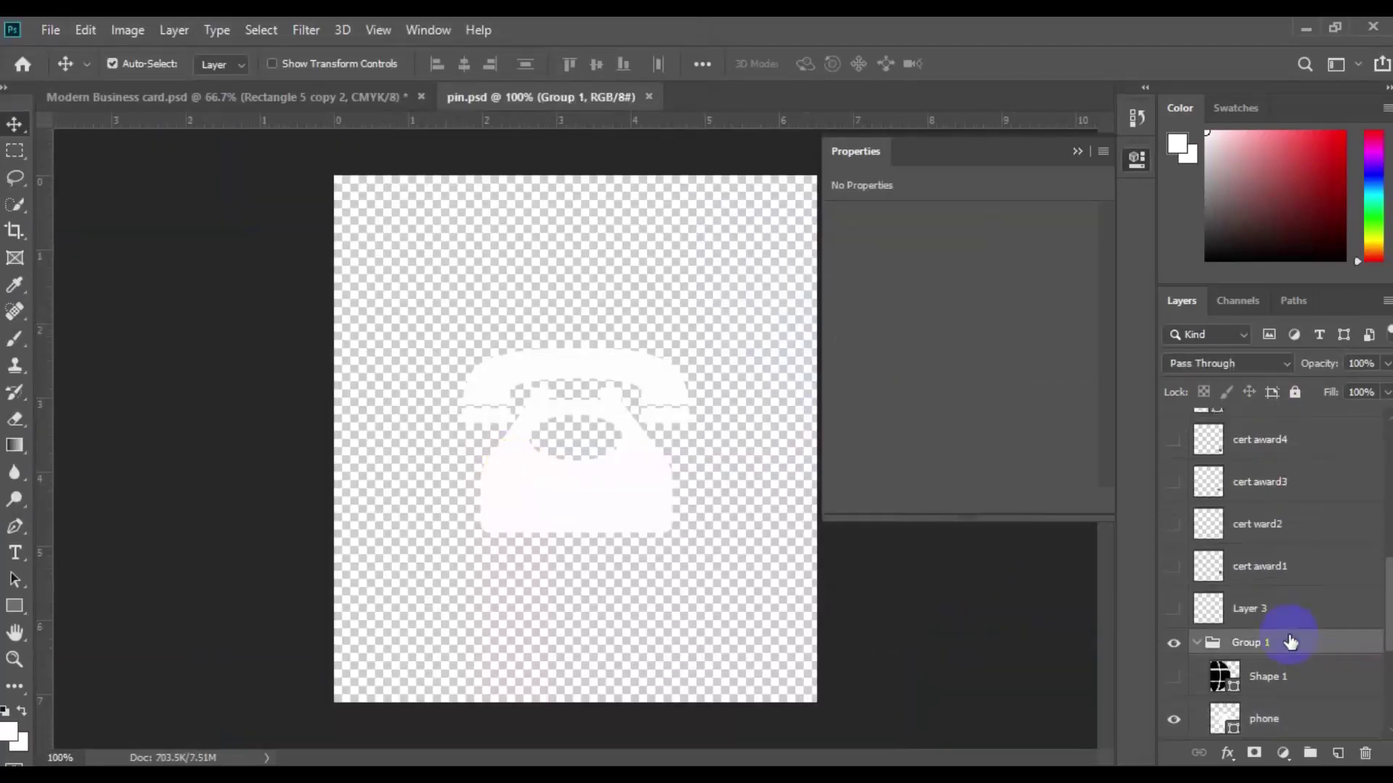
# Step: Bring the phone icon group into the card, ungroup it and colour the phone red
pyautogui.moveTo(612, 435); pyautogui.dragTo(379, 416)
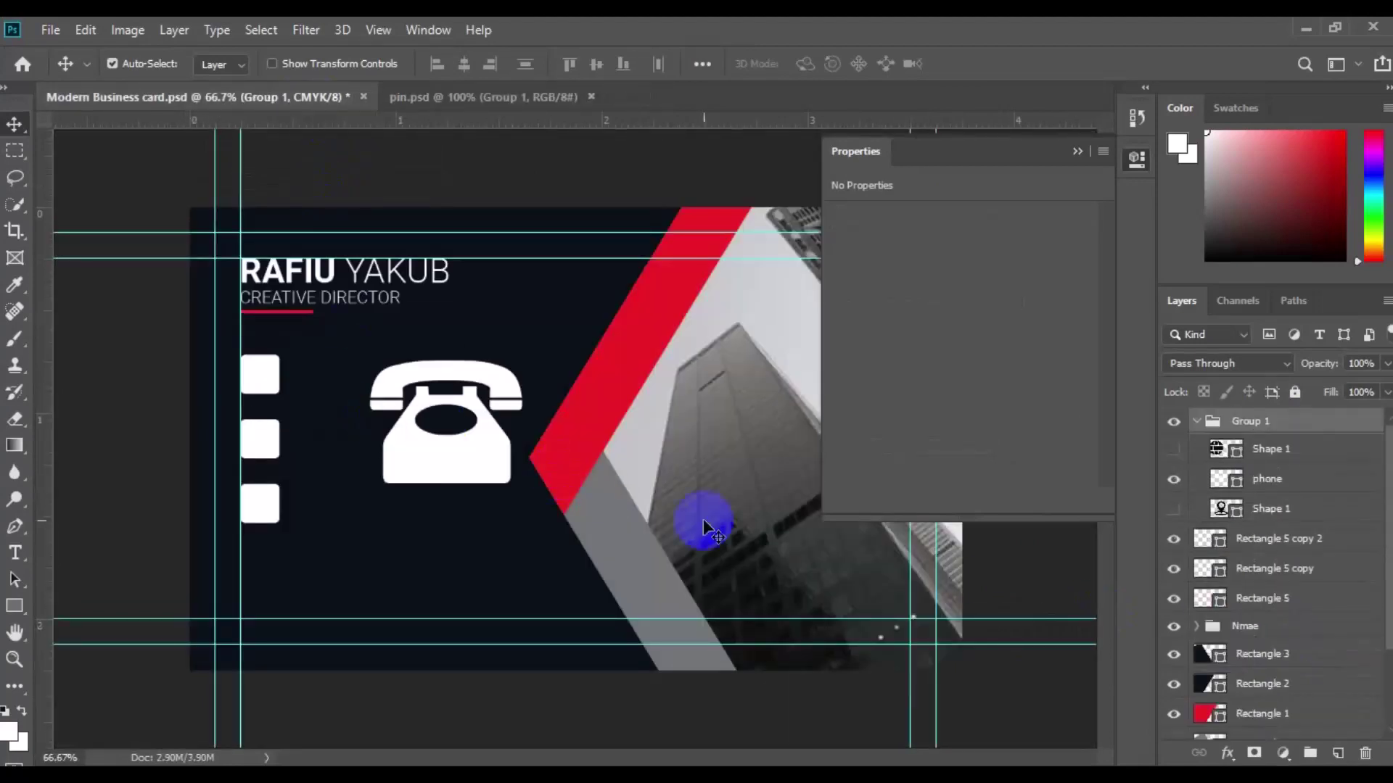
pyautogui.click(1268, 426)
pyautogui.rightClick(1269, 428)
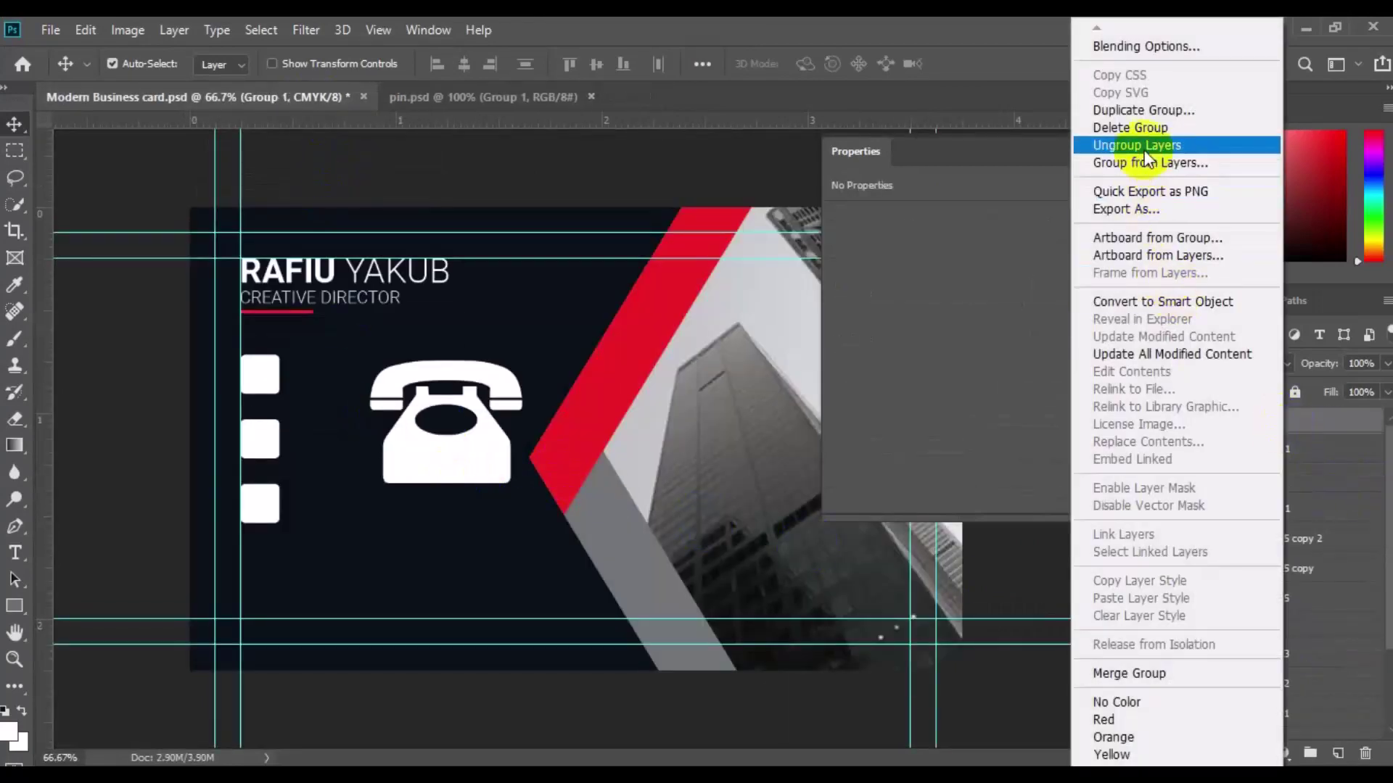
pyautogui.click(1146, 145)
pyautogui.doubleClick(1210, 452)
pyautogui.click(933, 264)
pyautogui.press('Return')
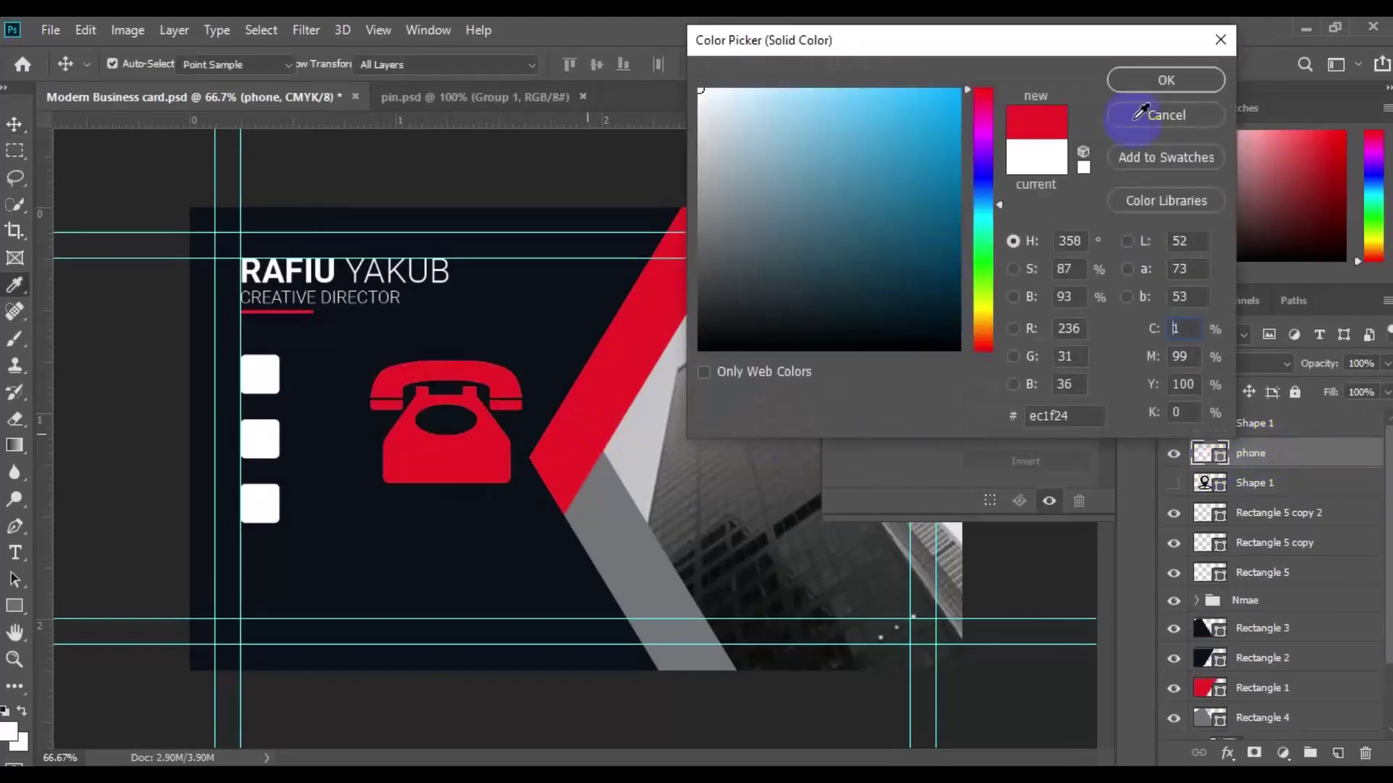
# Step: Shrink the phone, centre it on the top white square, and group them as 'call icon'
pyautogui.hotkey('ctrl', 't')
pyautogui.moveTo(522, 483); pyautogui.dragTo(250, 374)
pyautogui.press('Return')
pyautogui.click(1262, 572)
pyautogui.keyDown('ctrl'); pyautogui.click(1249, 452); pyautogui.keyUp('ctrl')
pyautogui.click(464, 64)
pyautogui.click(1310, 753)
pyautogui.doubleClick(1252, 451)
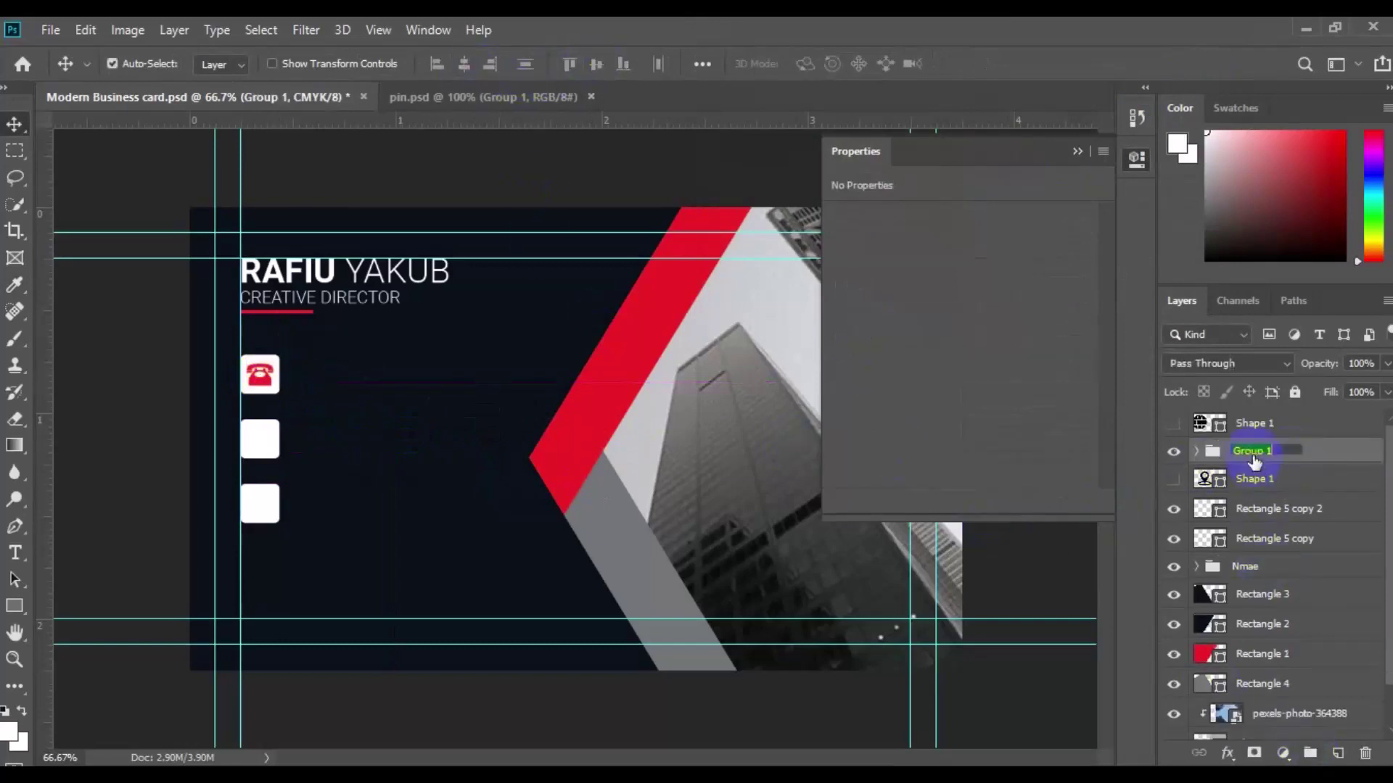
# Step: Start a Medium-weight text layer beside the phone icon
pyautogui.click(1337, 752)
pyautogui.press('t')
pyautogui.click(316, 376)
pyautogui.click(446, 63)
pyautogui.click(428, 176)
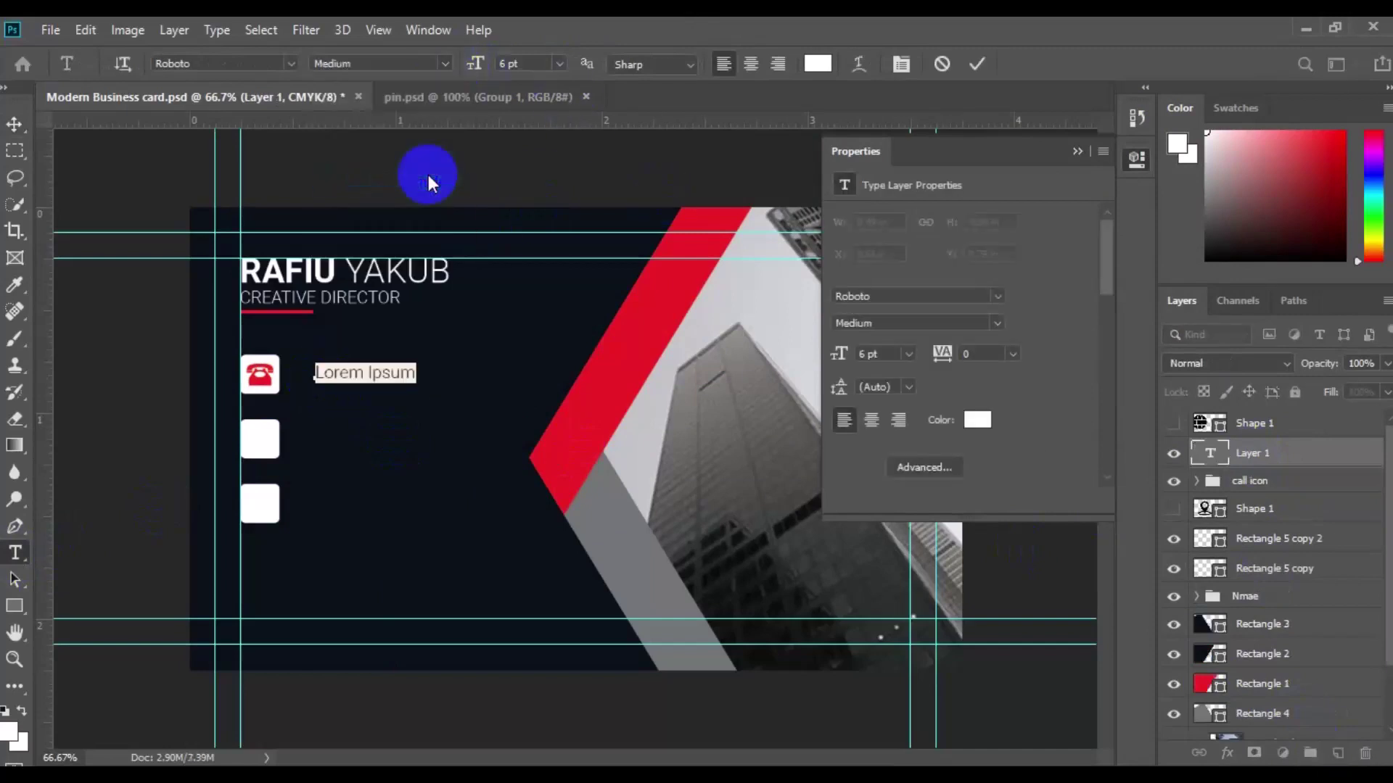
# Step: Type two lines of placeholder phone number and commit the text
pyautogui.write('+000 123 ')
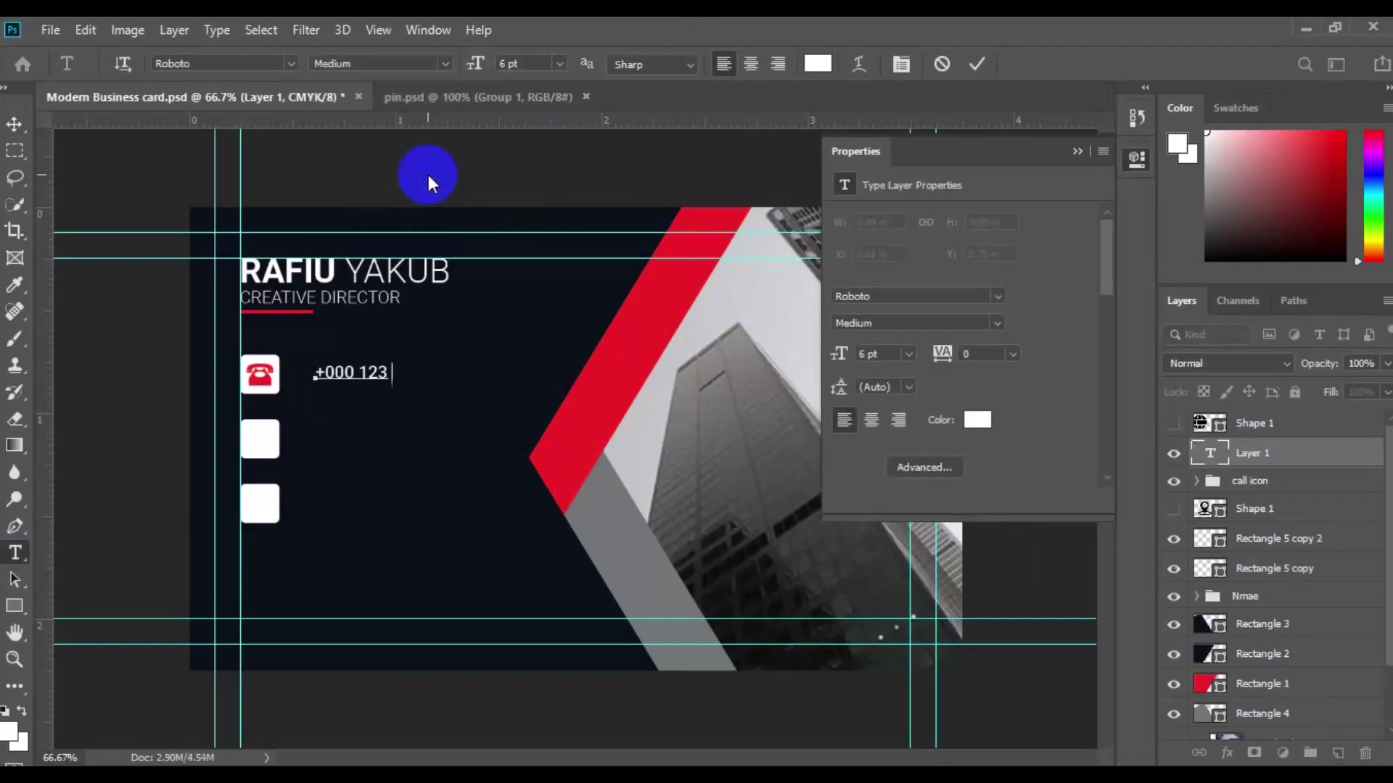
pyautogui.write('45 6739')
pyautogui.press('Return')
pyautogui.write('+000 123 45 67')
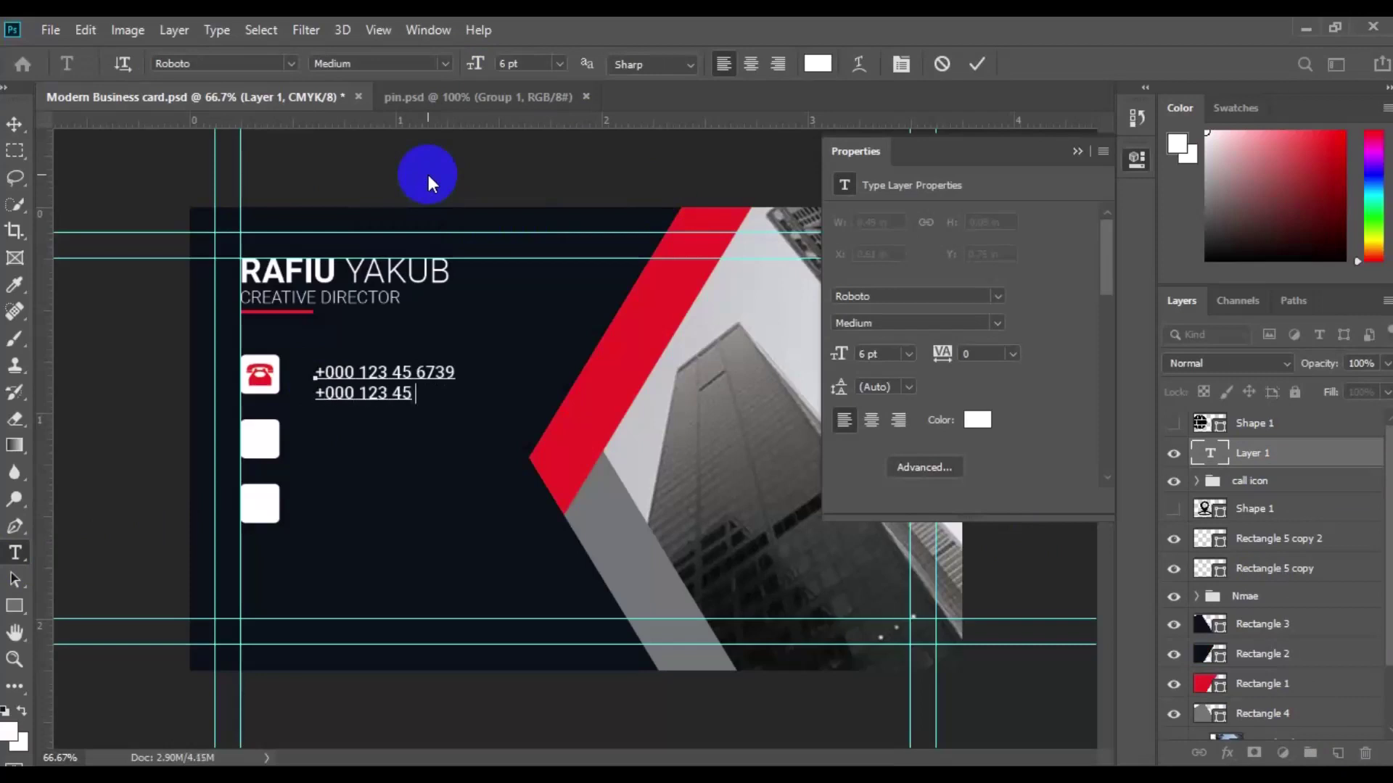
pyautogui.write('39')
pyautogui.hotkey('ctrl', 'Return')
# Step: Move the phone text beside the icon and align it vertically centred with the call icon group
pyautogui.press('v')
pyautogui.moveTo(348, 404); pyautogui.dragTo(327, 393)
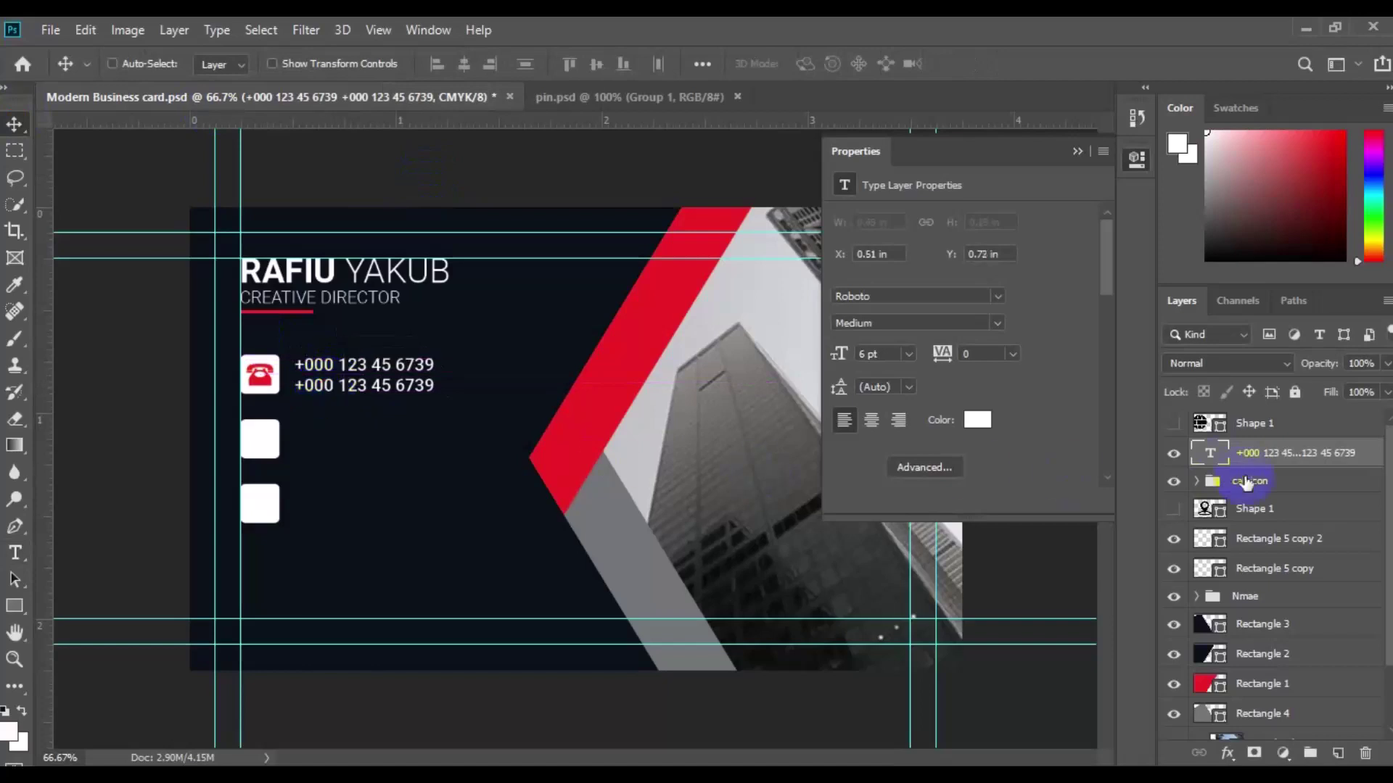
pyautogui.keyDown('ctrl'); pyautogui.click(1245, 481); pyautogui.keyUp('ctrl')
pyautogui.click(585, 65)
pyautogui.click(259, 436)
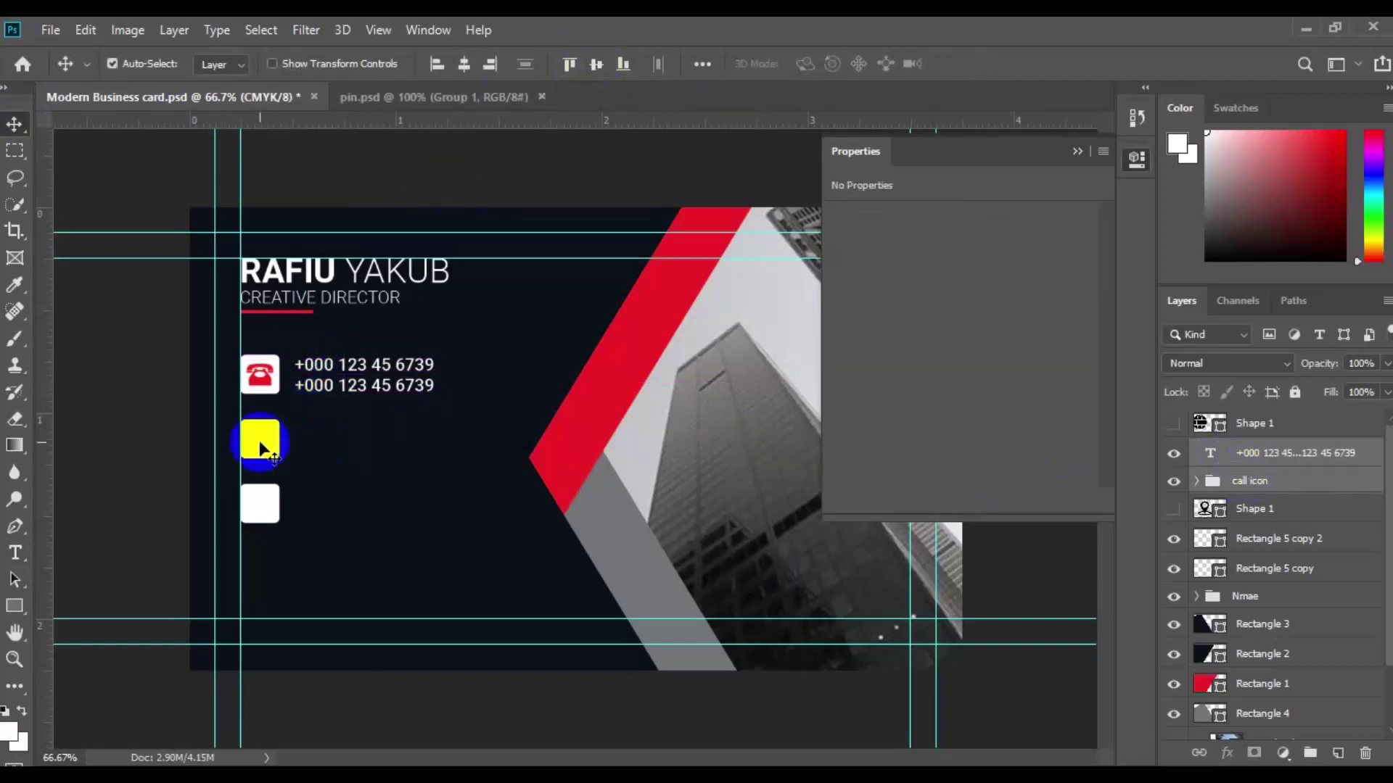
# Step: Fill the second square red and shrink the globe shape onto it as a white icon
pyautogui.doubleClick(259, 434)
pyautogui.click(590, 441)
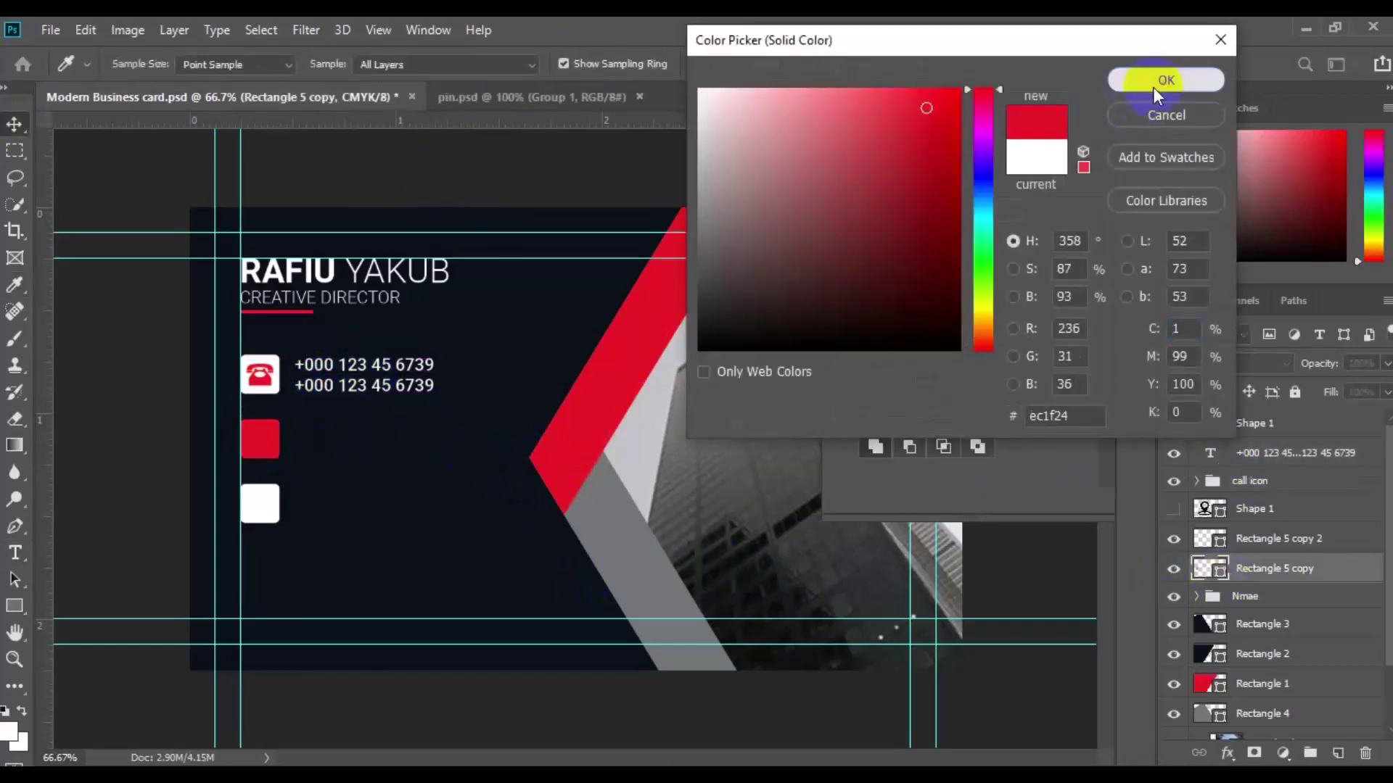
pyautogui.click(1165, 81)
pyautogui.click(1249, 426)
pyautogui.hotkey('ctrl', 't')
pyautogui.moveTo(507, 587); pyautogui.dragTo(257, 439)
pyautogui.press('Return')
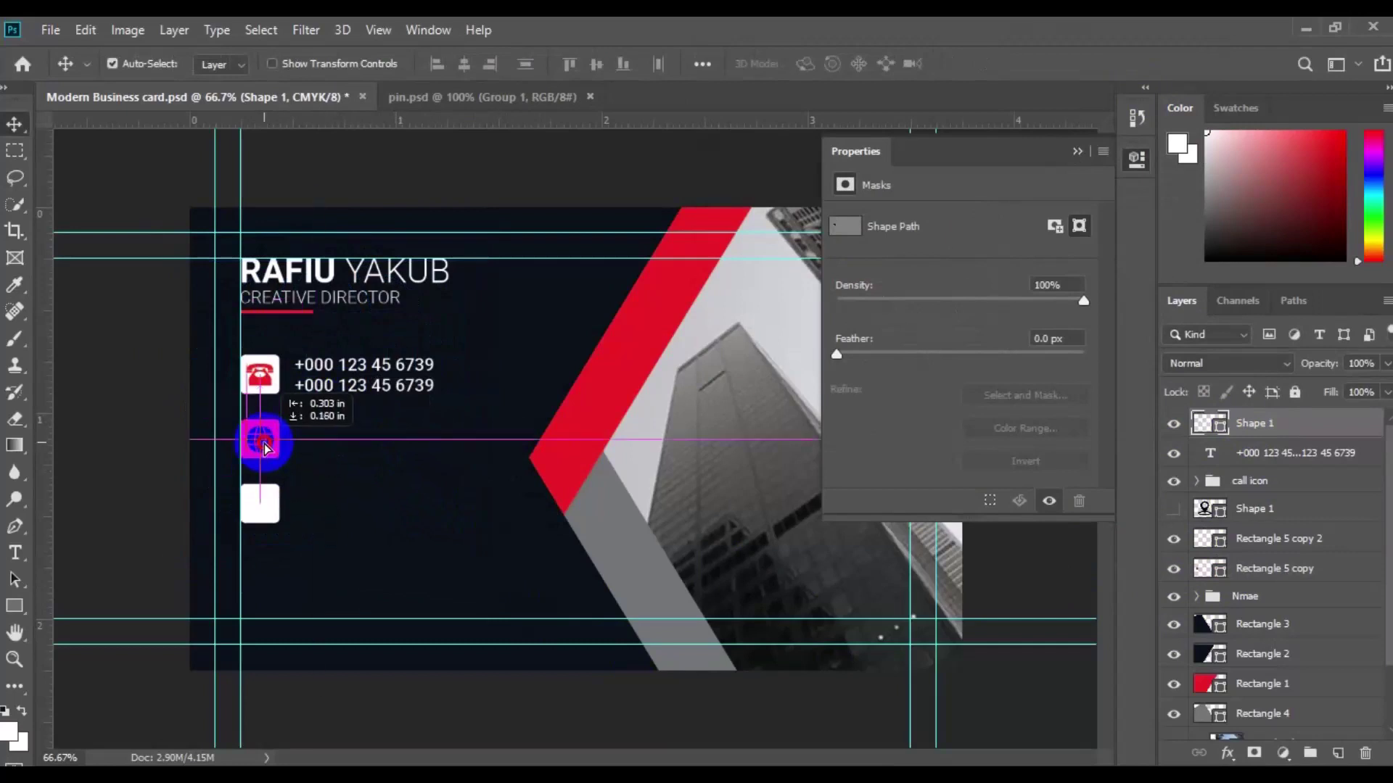
pyautogui.click(1220, 428)
pyautogui.doubleClick(1221, 428)
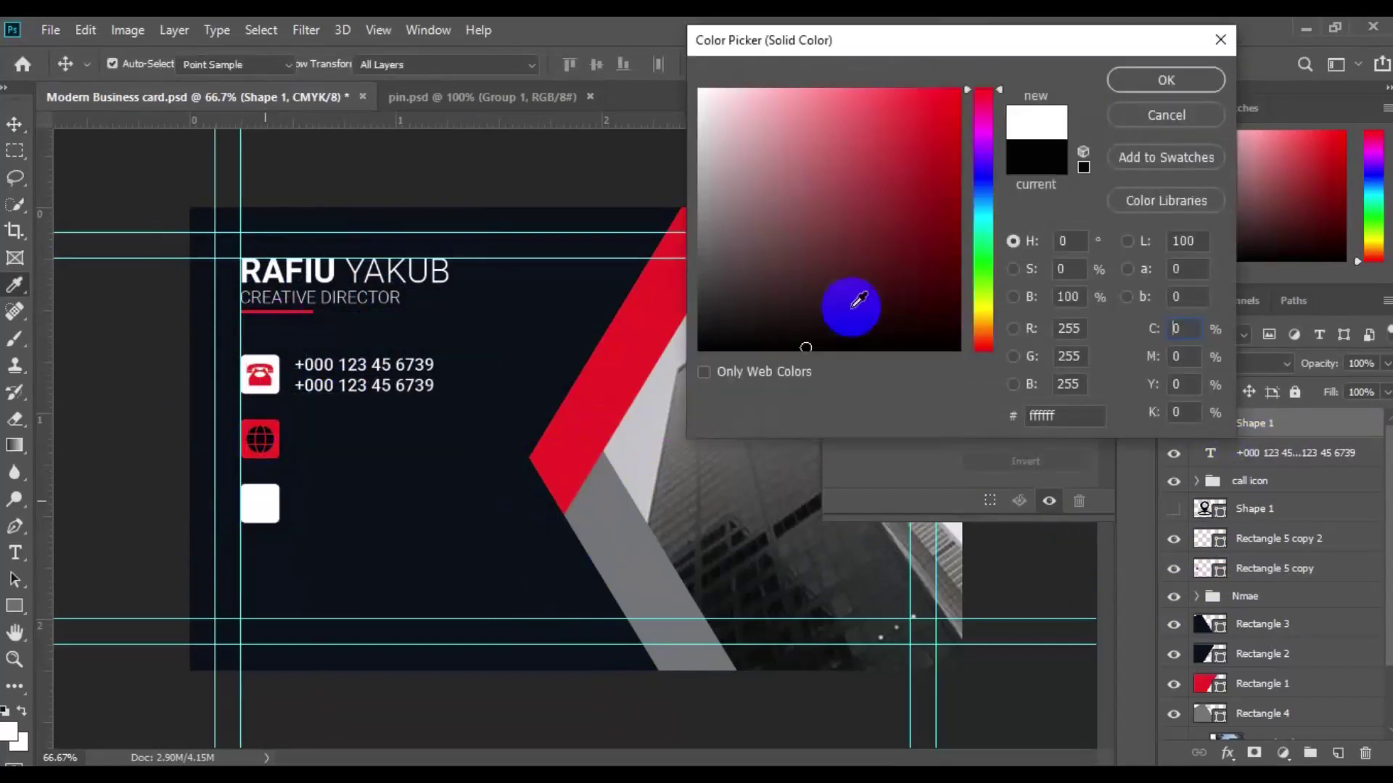
pyautogui.press('Return')
# Step: Group the globe and red square as 'web icon' and copy the phone text down beside it
pyautogui.click(249, 441)
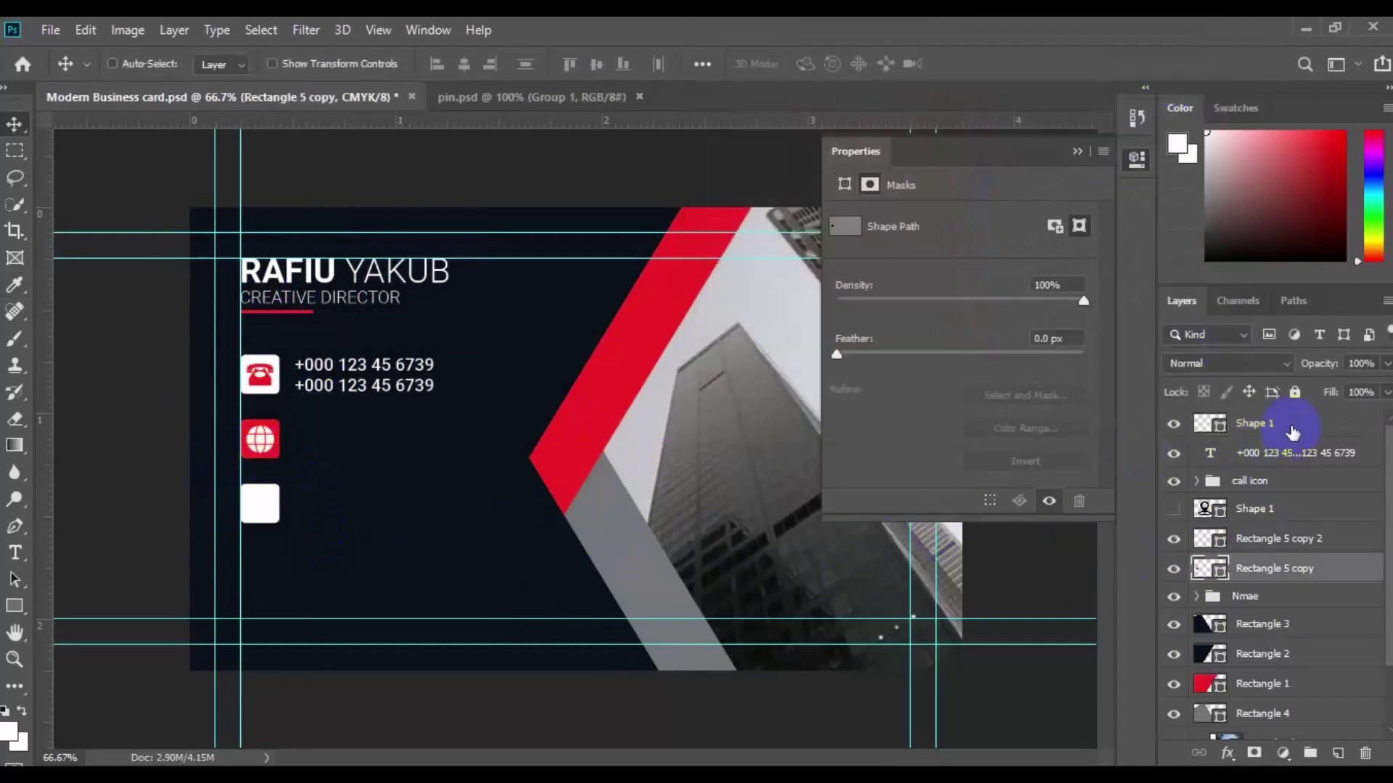
pyautogui.keyDown('ctrl'); pyautogui.click(1280, 428); pyautogui.keyUp('ctrl')
pyautogui.click(1310, 753)
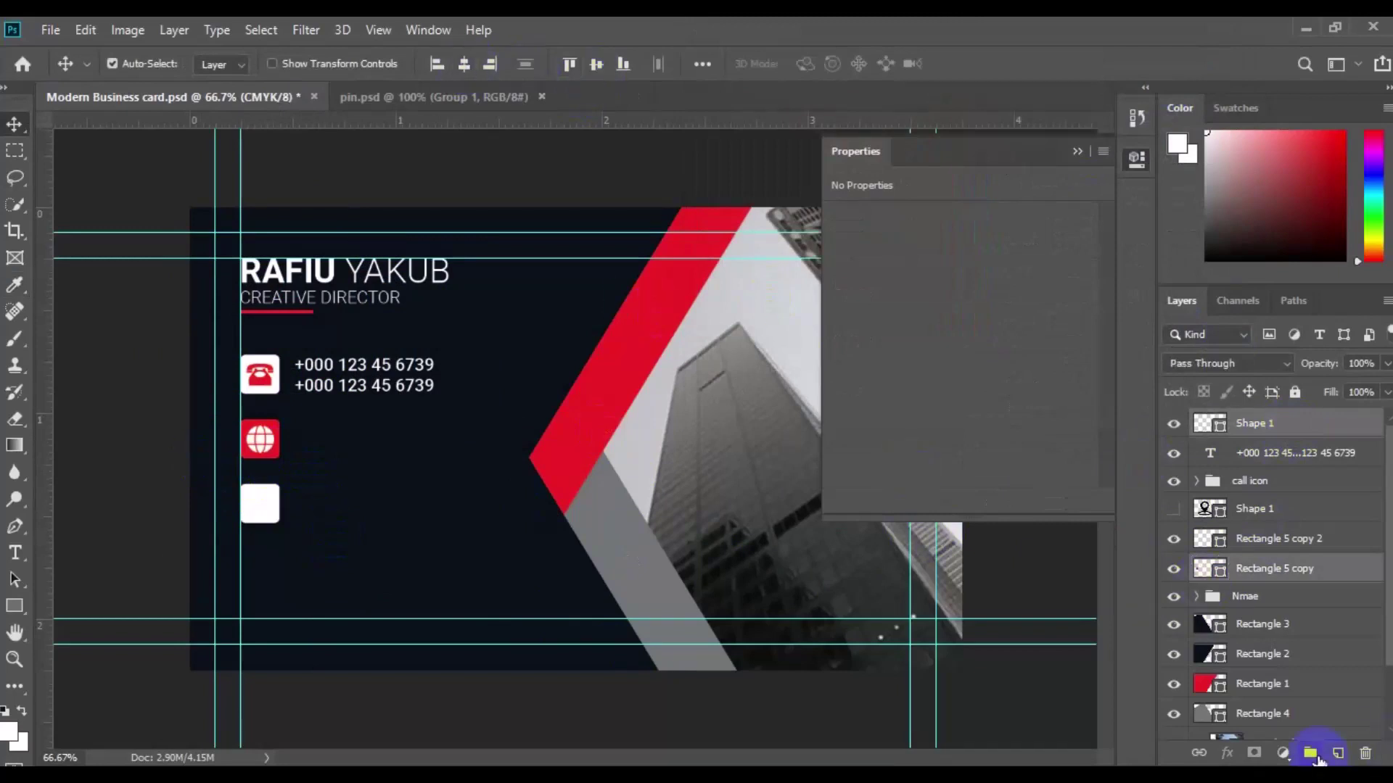
pyautogui.doubleClick(1257, 422)
pyautogui.write('web icon')
pyautogui.press('Return')
pyautogui.moveTo(337, 374); pyautogui.dragTo(349, 448)
pyautogui.keyDown('ctrl'); pyautogui.click(1266, 421); pyautogui.keyUp('ctrl')
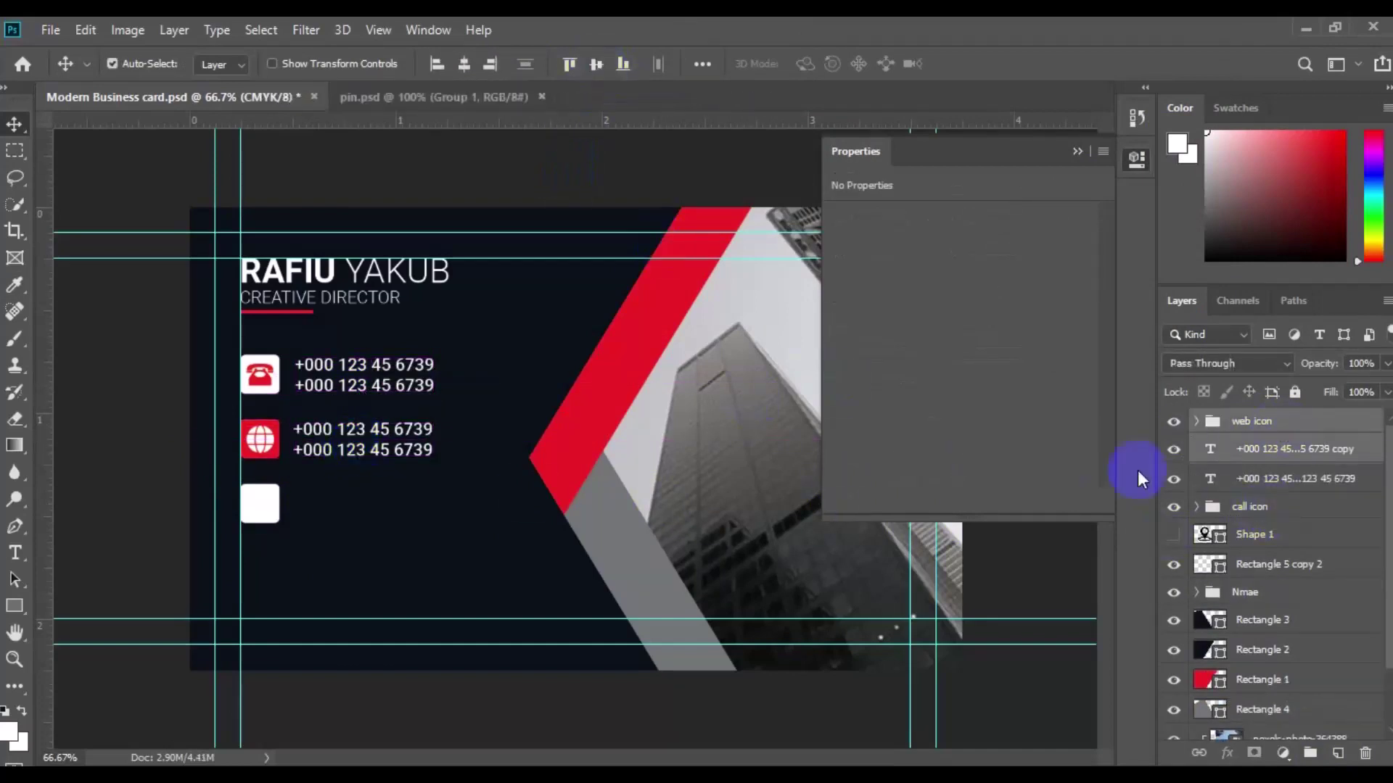
# Step: Align the copied number text and replace it with the e-mail and 'yourname.com' lines
pyautogui.keyDown('shift'); pyautogui.click(1284, 480); pyautogui.keyUp('shift')
pyautogui.click(439, 64)
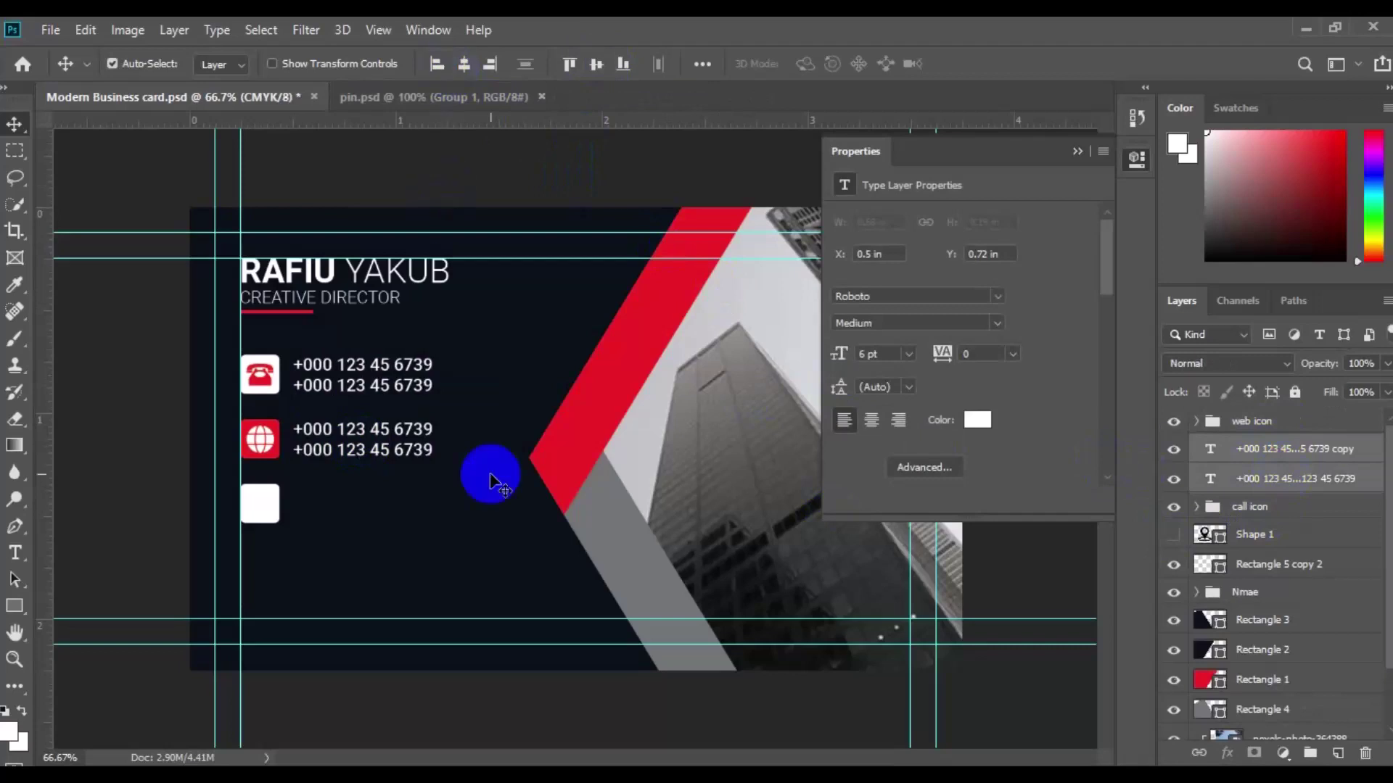
pyautogui.keyDown('ctrl'); pyautogui.click(1271, 472); pyautogui.keyUp('ctrl')
pyautogui.click(296, 429)
pyautogui.hotkey('ctrl', 'a')
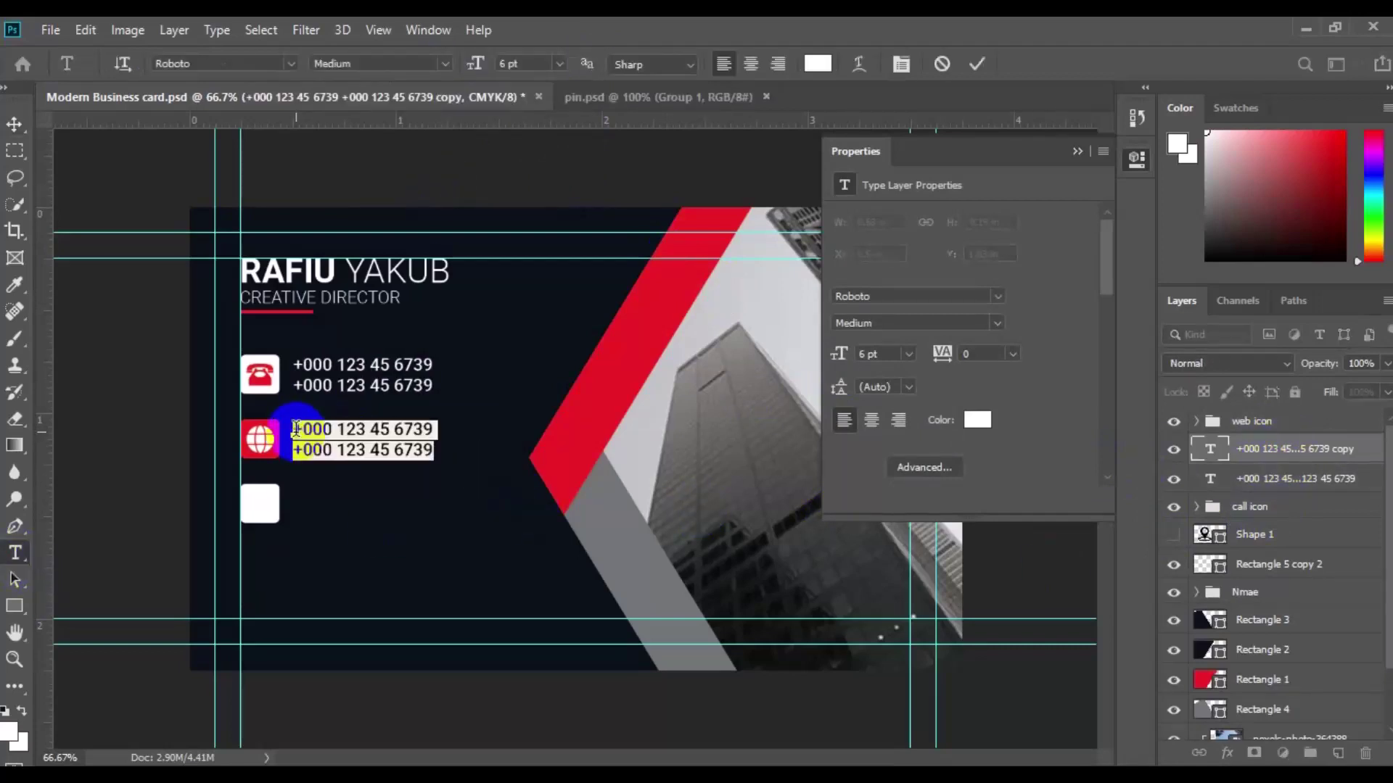
pyautogui.write('yourname')
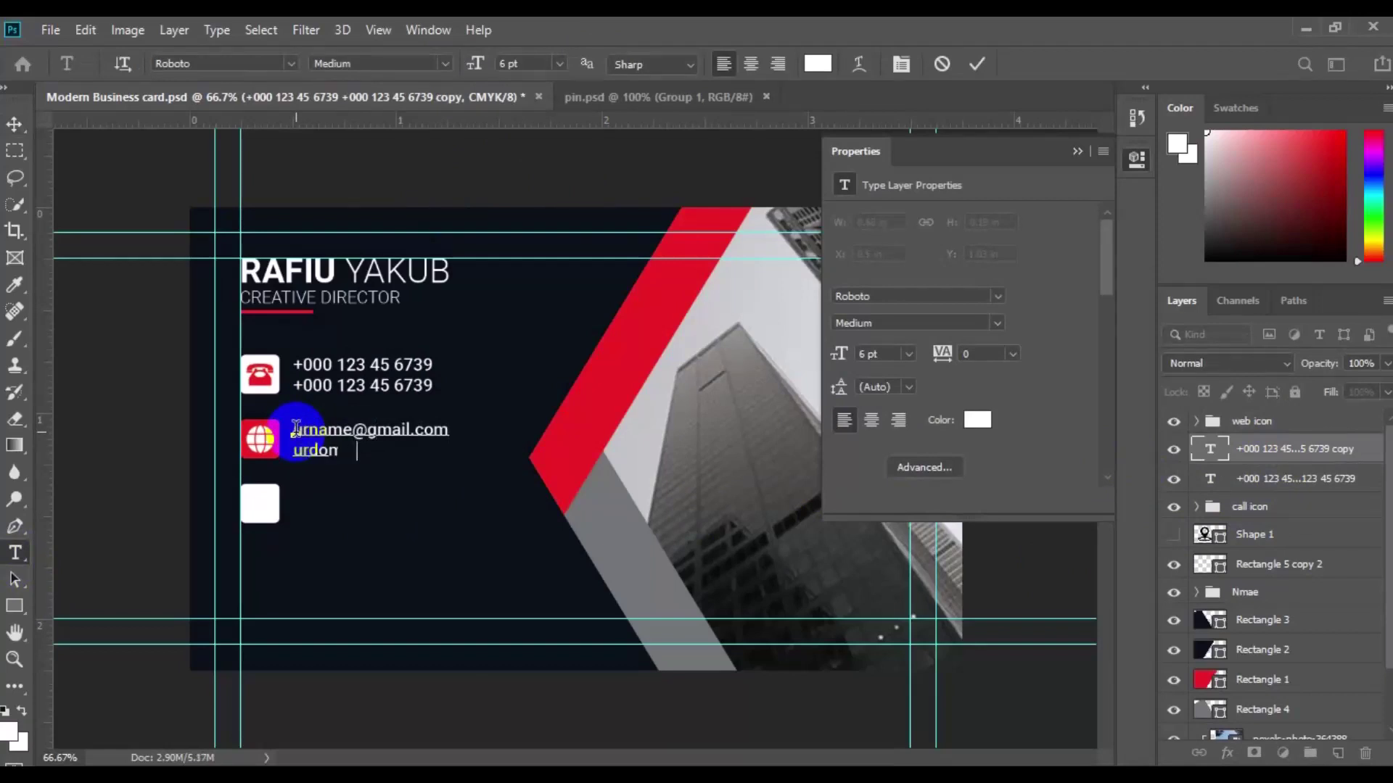
pyautogui.write('.com')
pyautogui.click(14, 124)
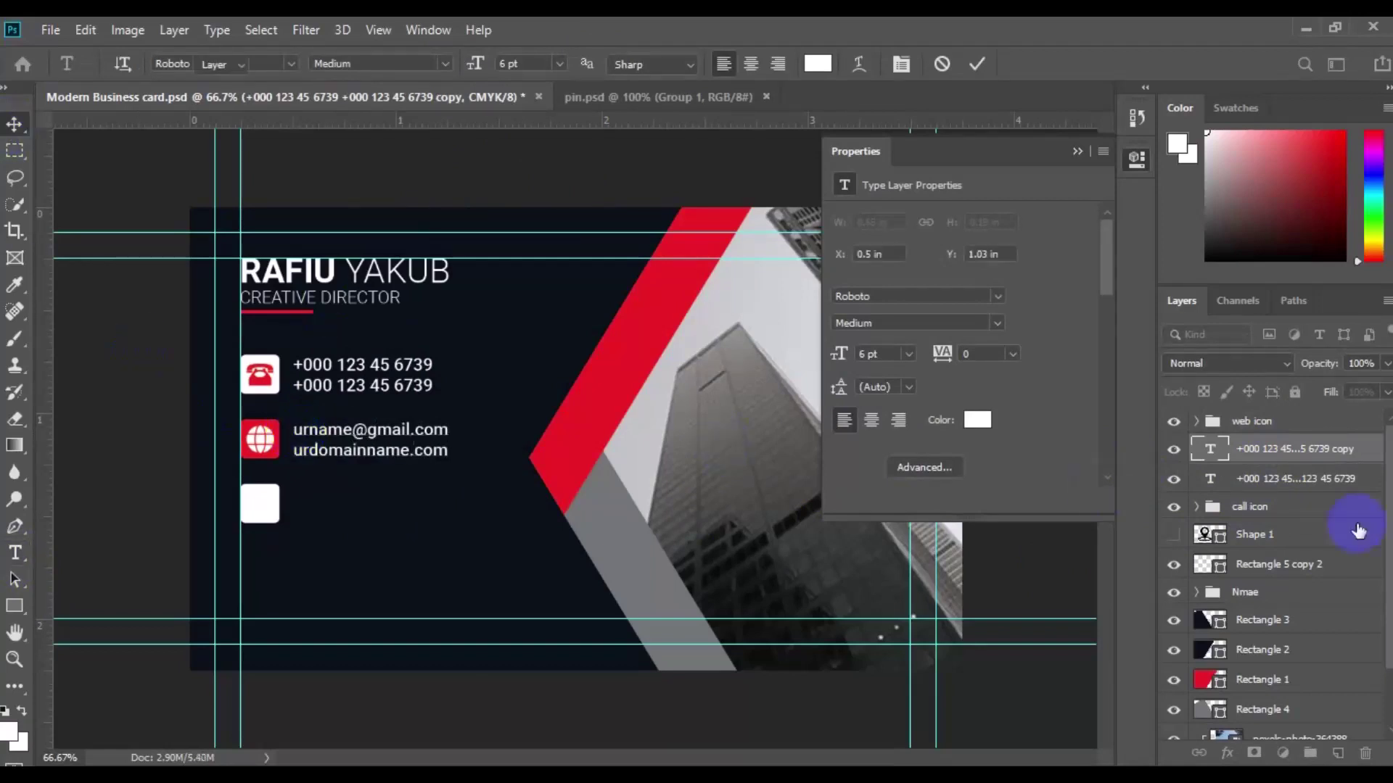
pyautogui.keyDown('ctrl'); pyautogui.click(1291, 422); pyautogui.keyUp('ctrl')
# Step: Show the hidden pin shape and scale it to about 9% into the third square
pyautogui.click(810, 548)
pyautogui.click(1174, 535)
pyautogui.click(1255, 534)
pyautogui.hotkey('ctrl', 't')
pyautogui.moveTo(606, 596); pyautogui.dragTo(262, 506)
pyautogui.press('Return')
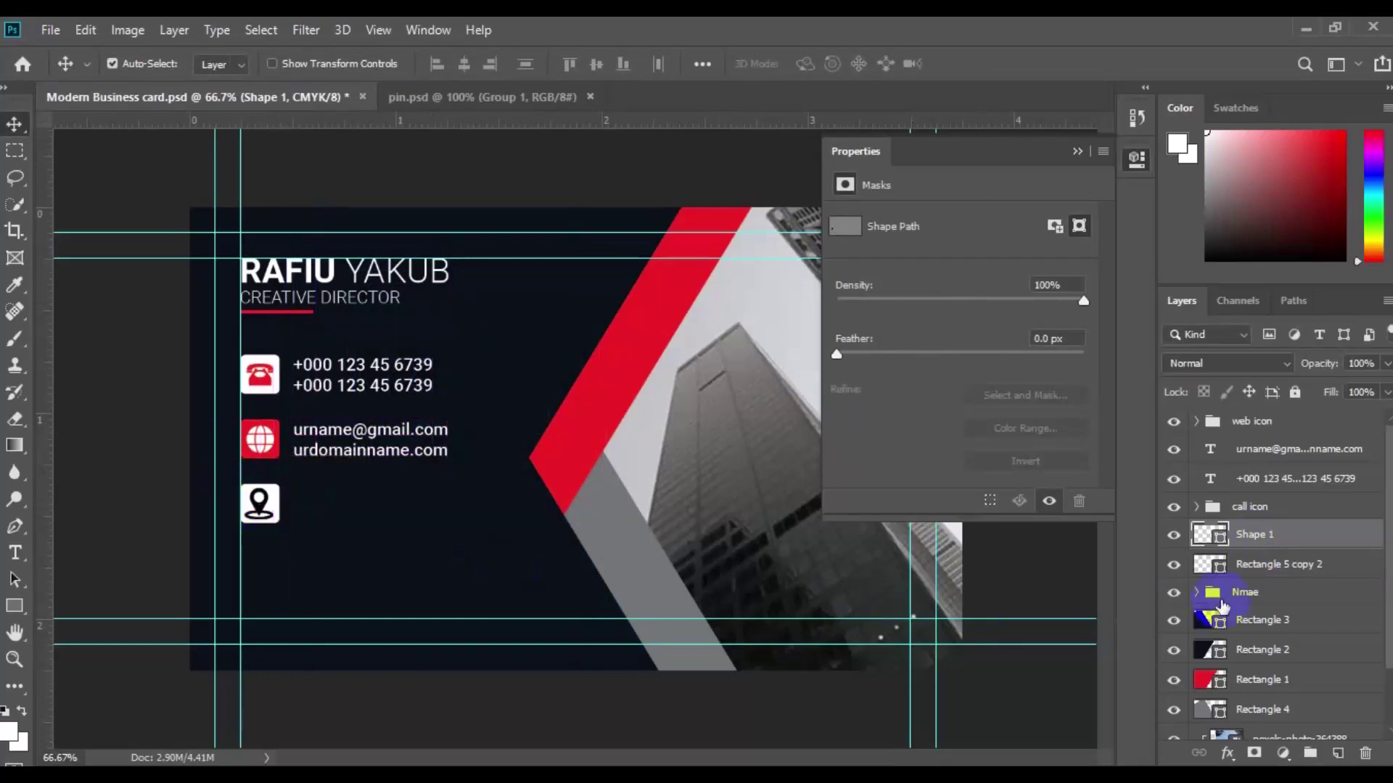
# Step: Recolour the pin badge and group the pin with its square as 'address'
pyautogui.click(1222, 573)
pyautogui.keyDown('shift'); pyautogui.click(1269, 537); pyautogui.keyUp('shift')
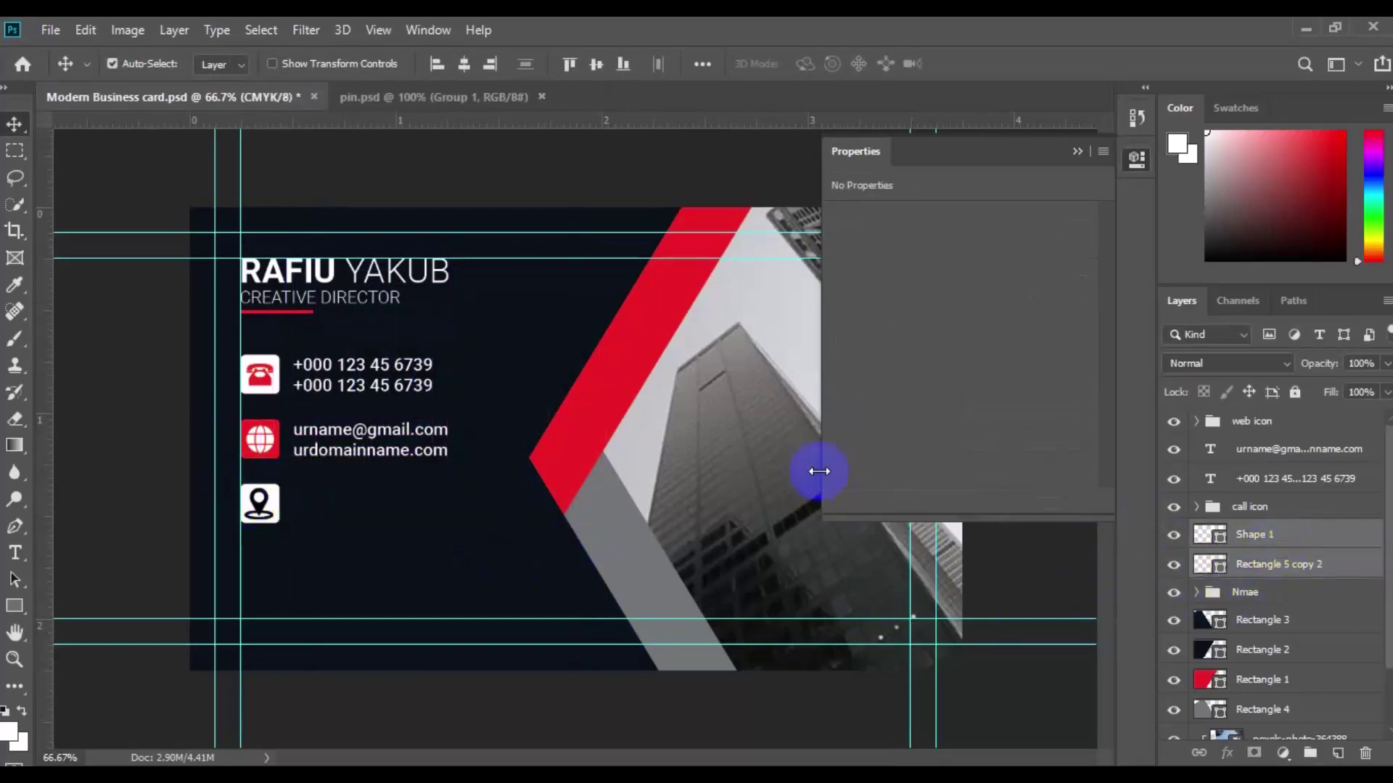
pyautogui.doubleClick(1222, 553)
pyautogui.click(916, 286)
pyautogui.press('Return')
pyautogui.click(1310, 752)
pyautogui.write('address')
pyautogui.press('Return')
# Step: Duplicate the e-mail text and move the copy beside the pin icon
pyautogui.click(373, 449)
pyautogui.doubleClick(372, 451)
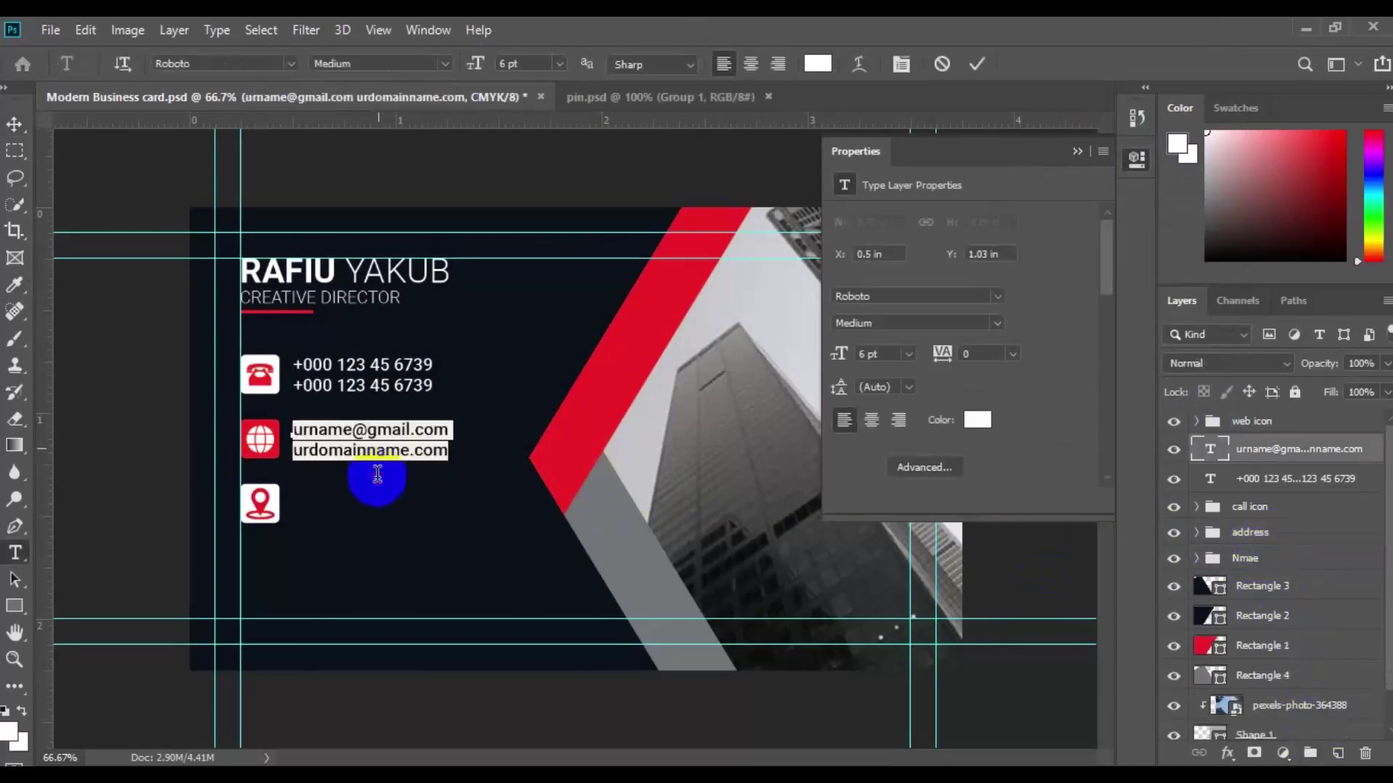
pyautogui.click(14, 125)
pyautogui.click(357, 435)
pyautogui.doubleClick(362, 464)
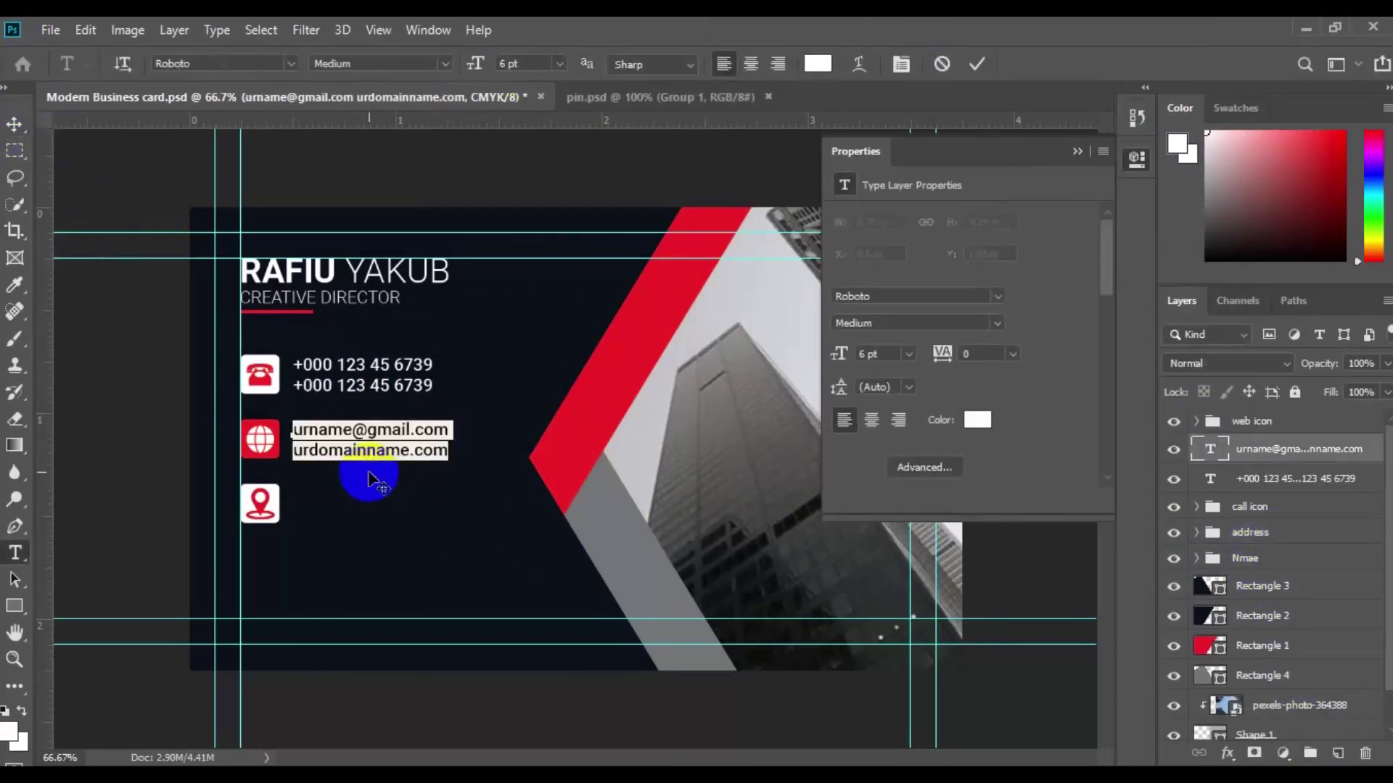
pyautogui.click(14, 125)
pyautogui.click(357, 435)
pyautogui.moveTo(358, 435)
pyautogui.keyDown('alt'); pyautogui.mouseDown()
pyautogui.moveTo(364, 420)
pyautogui.moveTo(367, 433)
pyautogui.mouseUp(); pyautogui.keyUp('alt')
pyautogui.hotkey('ctrl', 't')
pyautogui.moveTo(363, 508)
pyautogui.mouseDown()
pyautogui.moveTo(398, 435)
pyautogui.moveTo(390, 516)
pyautogui.mouseUp()
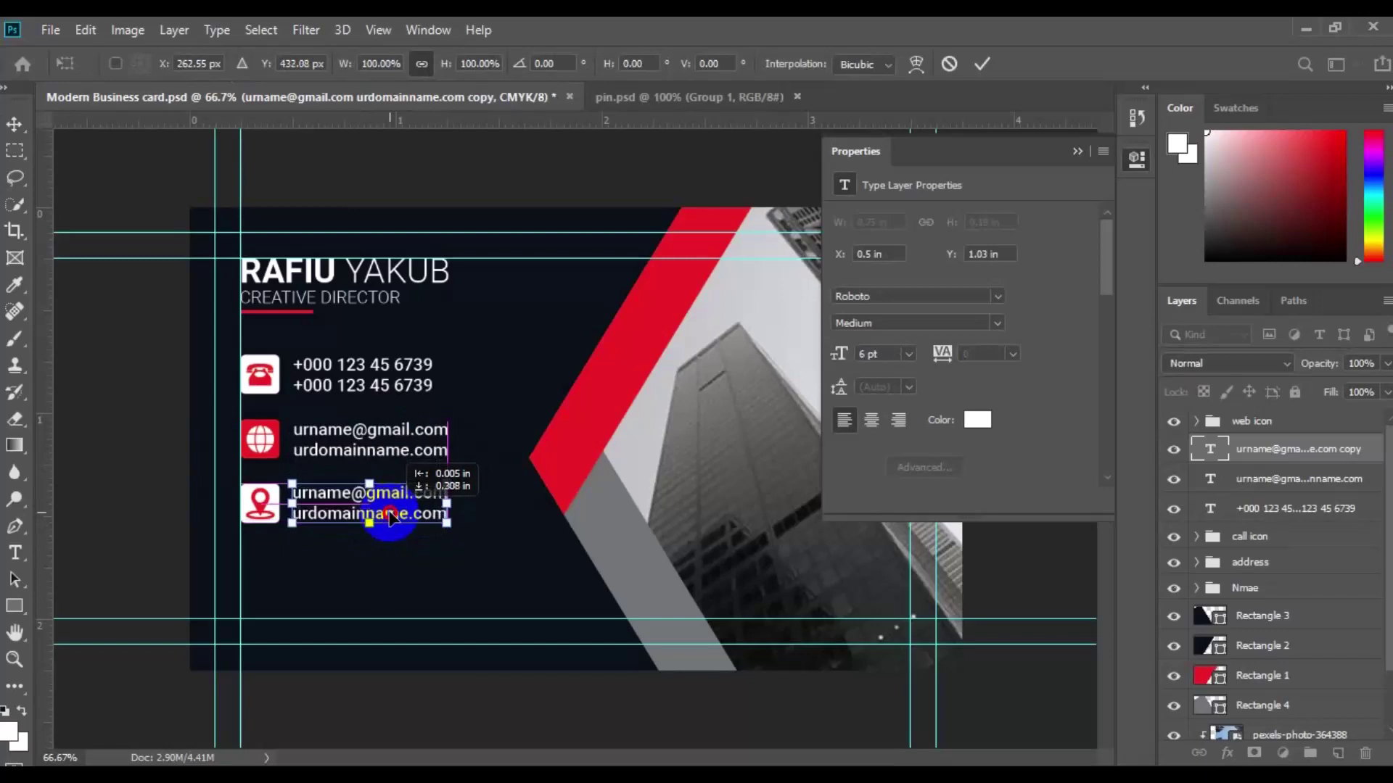
pyautogui.press('Return')
# Step: Replace the copied text with a two-line sample street address
pyautogui.keyDown('ctrl'); pyautogui.click(1250, 562); pyautogui.keyUp('ctrl')
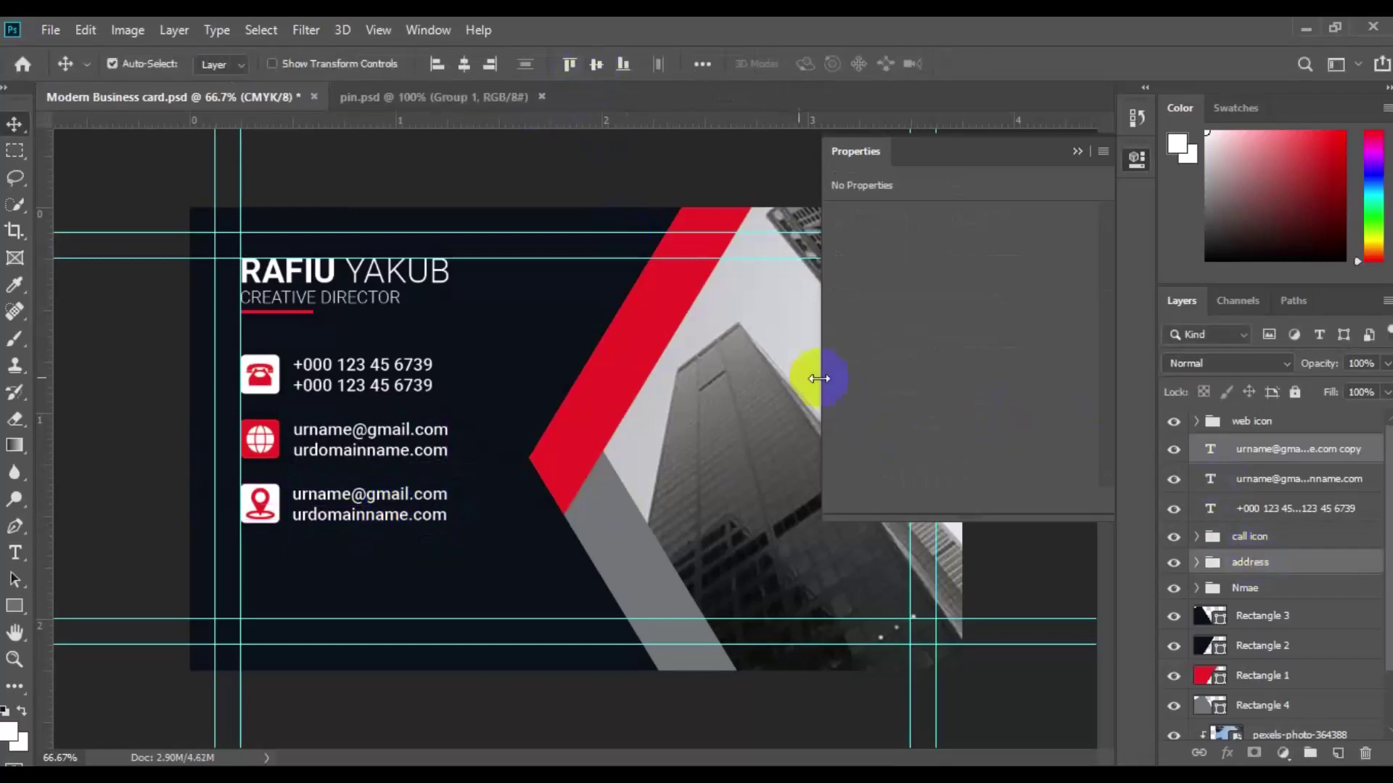
pyautogui.doubleClick(302, 510)
pyautogui.hotkey('ctrl', 'a')
pyautogui.write('777 Se')
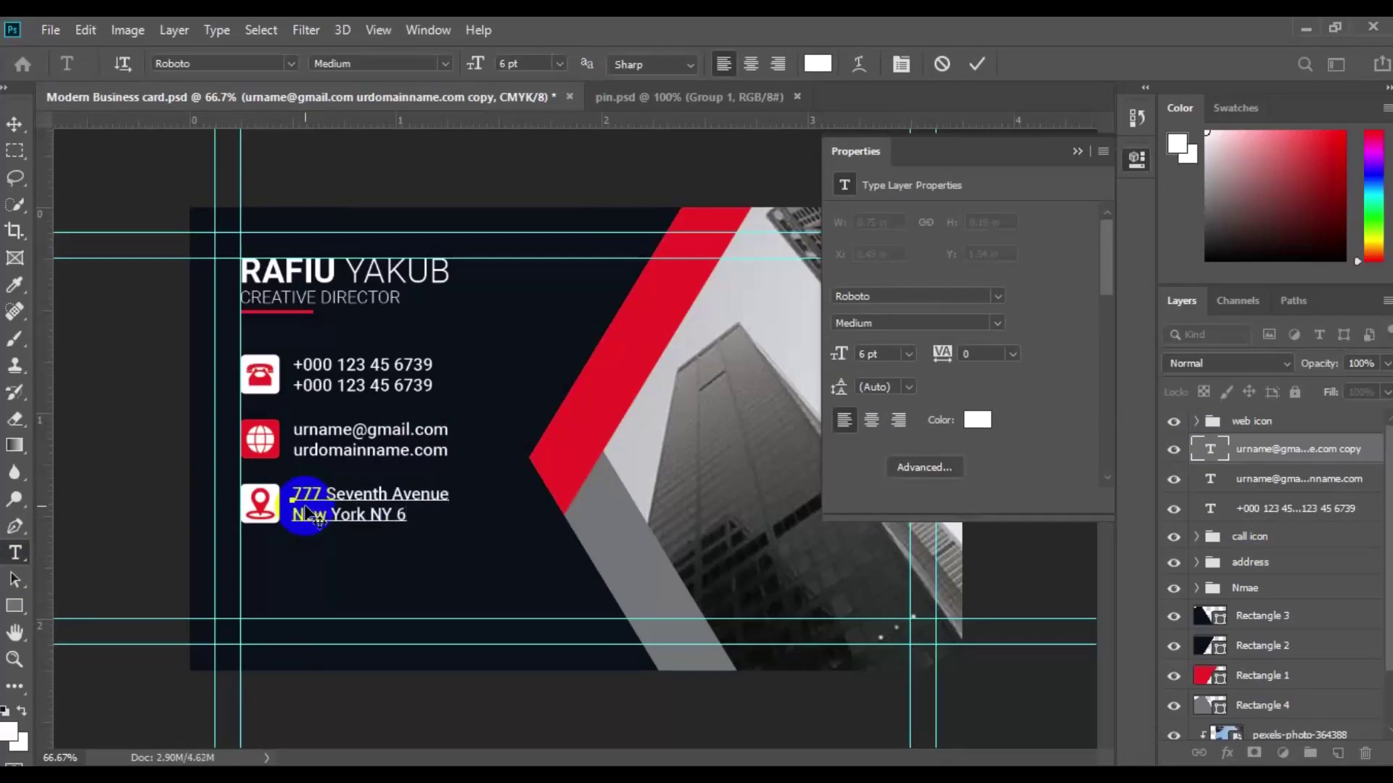
pyautogui.write('61')
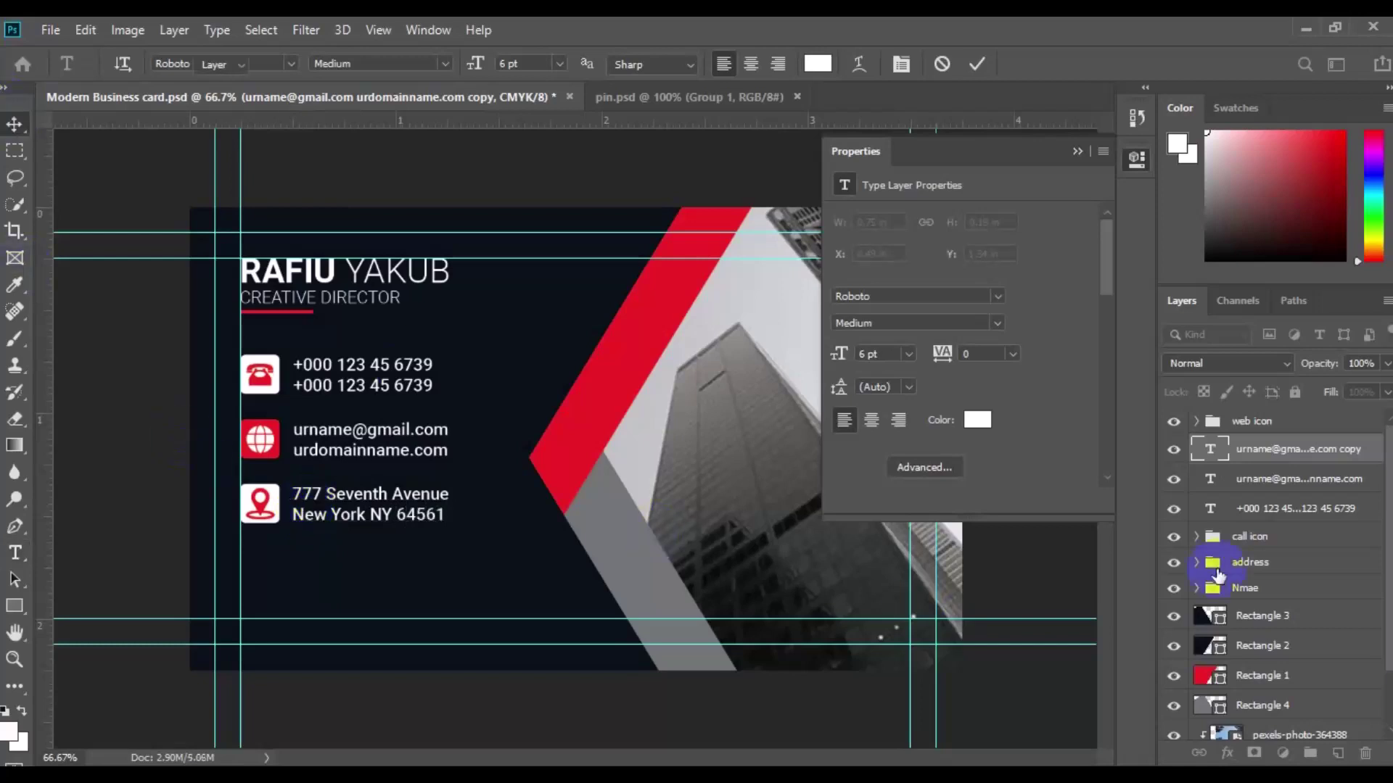
pyautogui.hotkey('ctrl', 'Return')
pyautogui.press('v')
pyautogui.click(1315, 451)
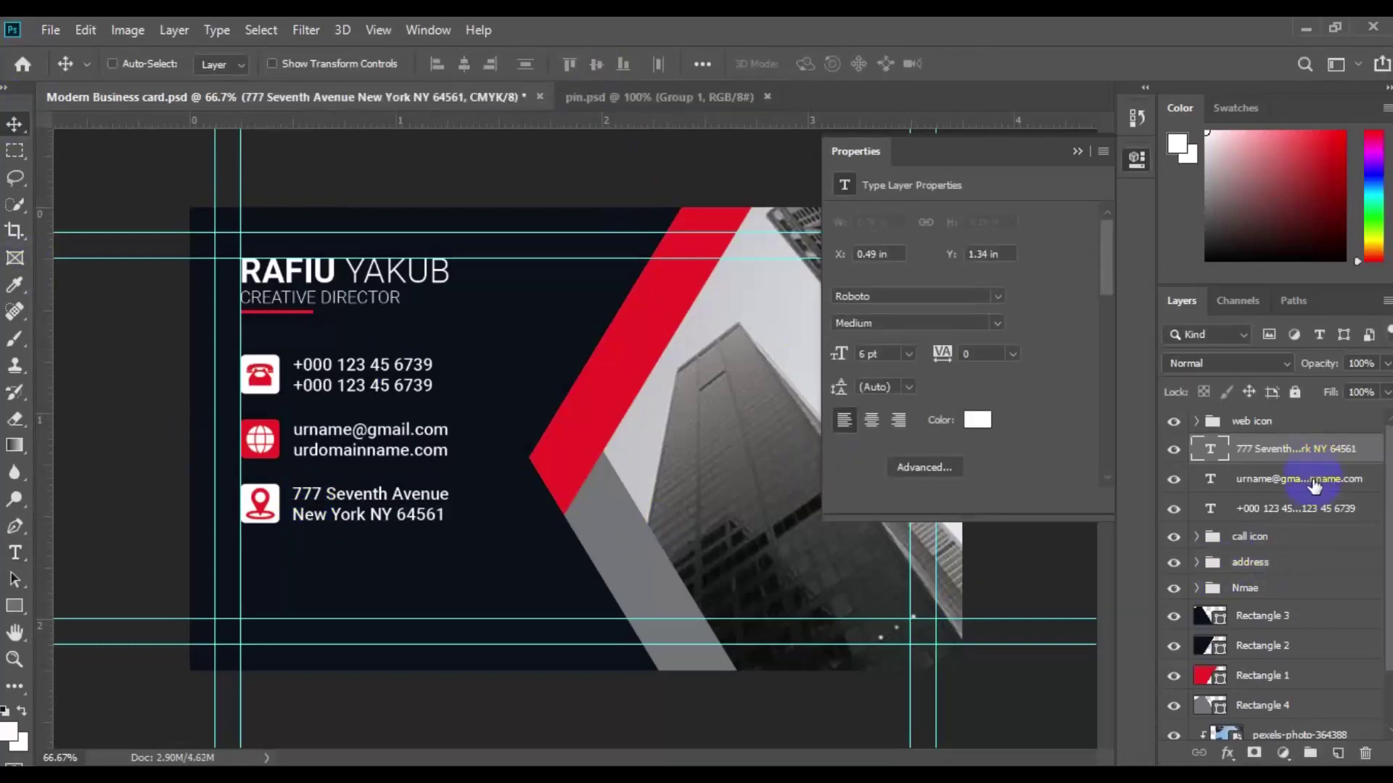
# Step: Group the three contact text layers and name the group 'all text'
pyautogui.keyDown('ctrl'); pyautogui.click(1298, 479); pyautogui.keyUp('ctrl')
pyautogui.hotkey('ctrl', 'g')
pyautogui.hotkey('ctrl', 'g')
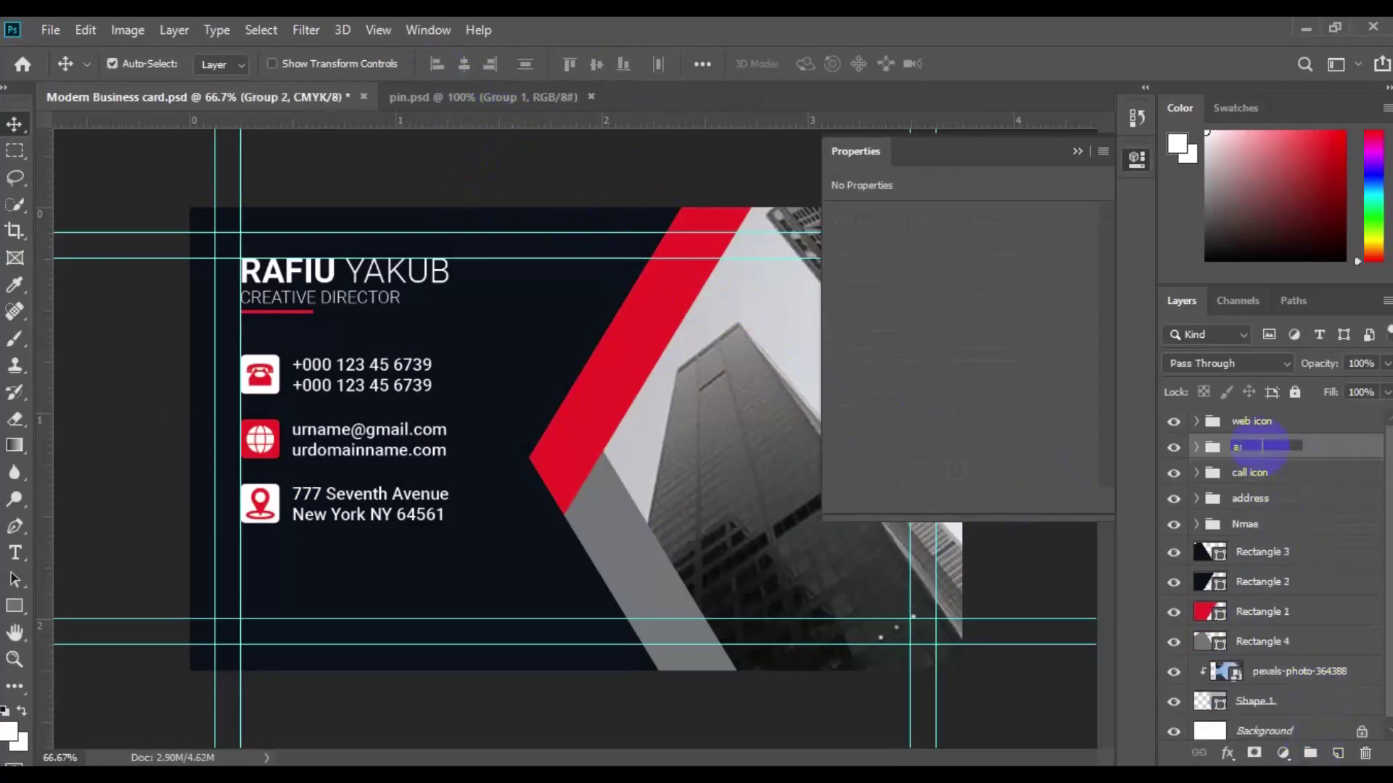
pyautogui.doubleClick(1266, 448)
pyautogui.write('all text')
pyautogui.press('Return')
pyautogui.click(1078, 152)
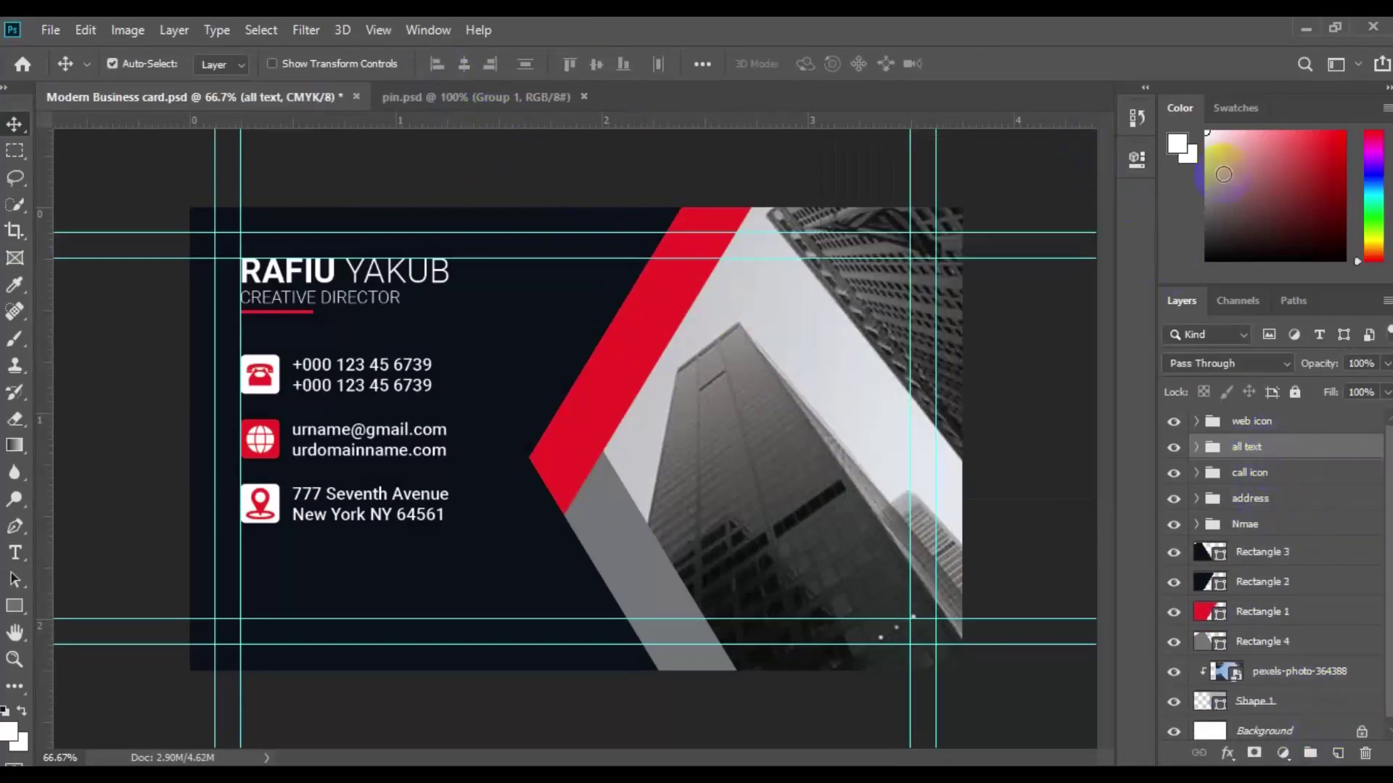
# Step: Group the call icon and address groups together, then select the text and icon groups
pyautogui.click(1249, 472)
pyautogui.keyDown('ctrl'); pyautogui.click(1250, 498); pyautogui.keyUp('ctrl')
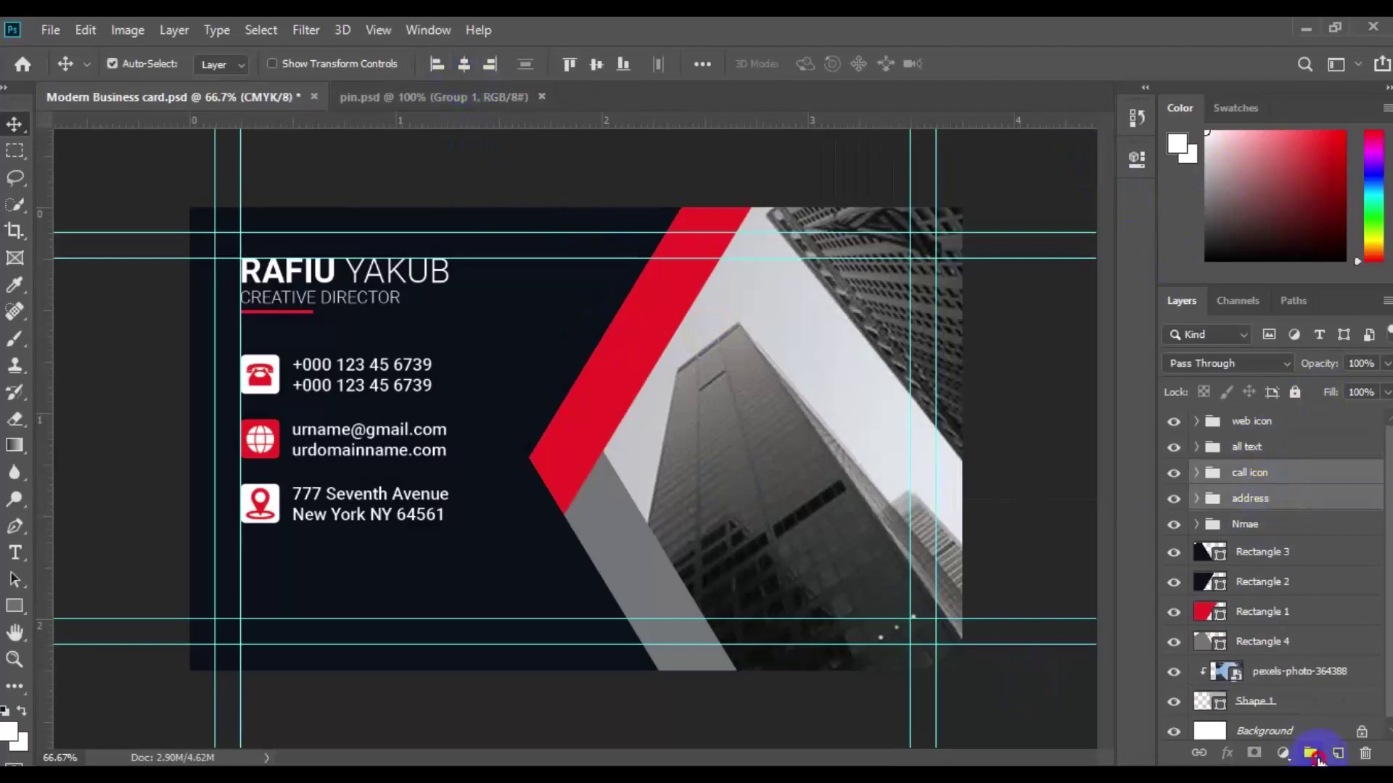
pyautogui.hotkey('ctrl', 'g')
pyautogui.hotkey('ctrl', 'g')
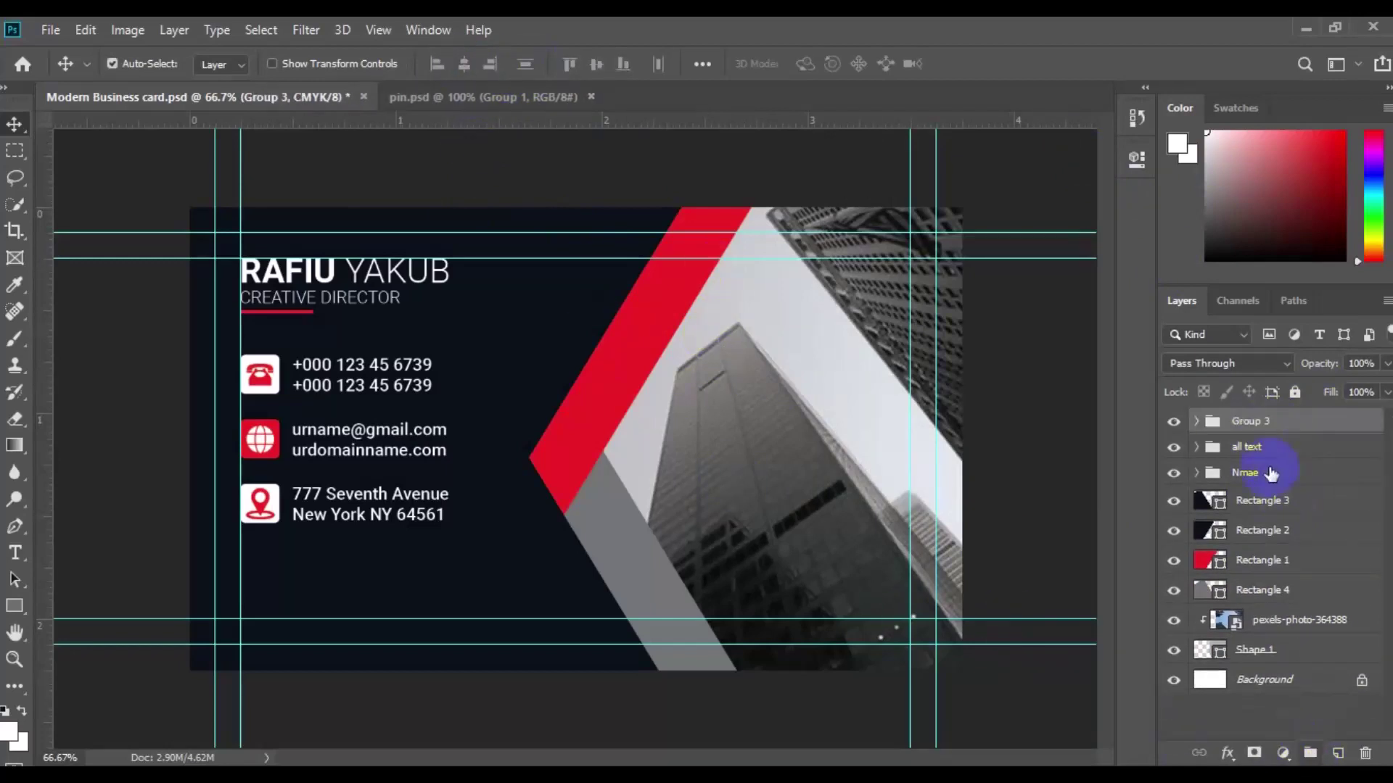
pyautogui.keyDown('ctrl'); pyautogui.click(1231, 445); pyautogui.keyUp('ctrl')
pyautogui.keyDown('ctrl'); pyautogui.click(1258, 422); pyautogui.keyUp('ctrl')
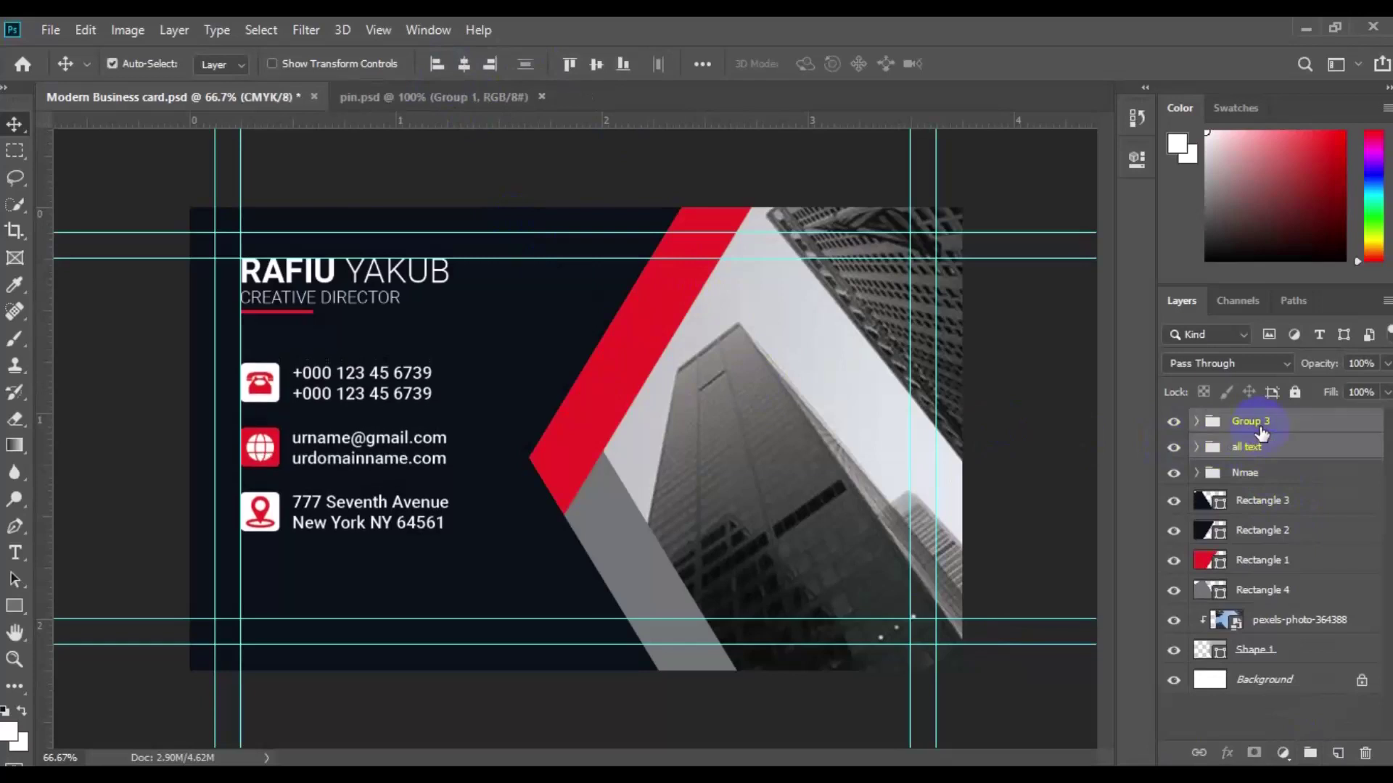